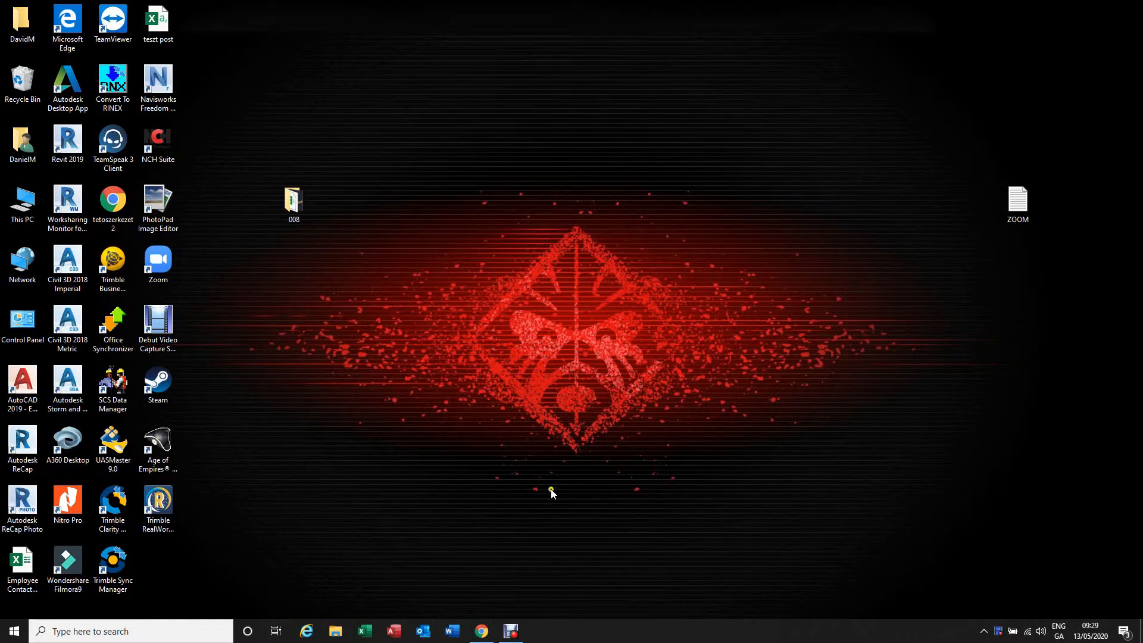
Launch Civil 3D 2018 Metric and replace the default drawing with a new one from the ECC ING 1to1000.dwt template.
double_click(70, 326)
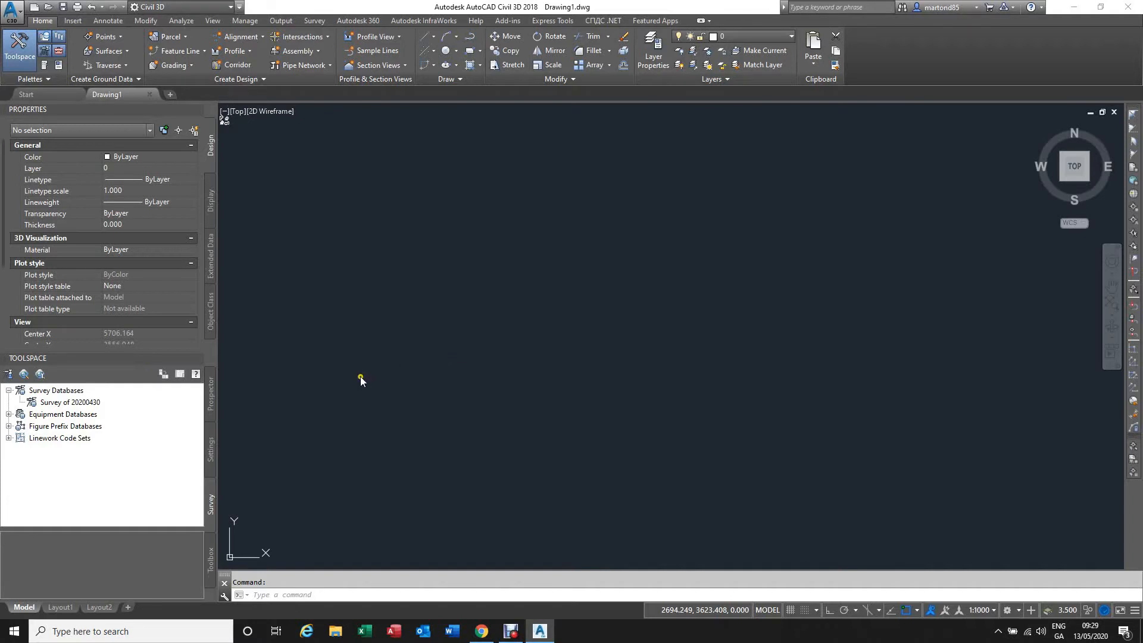
left_click(150, 95)
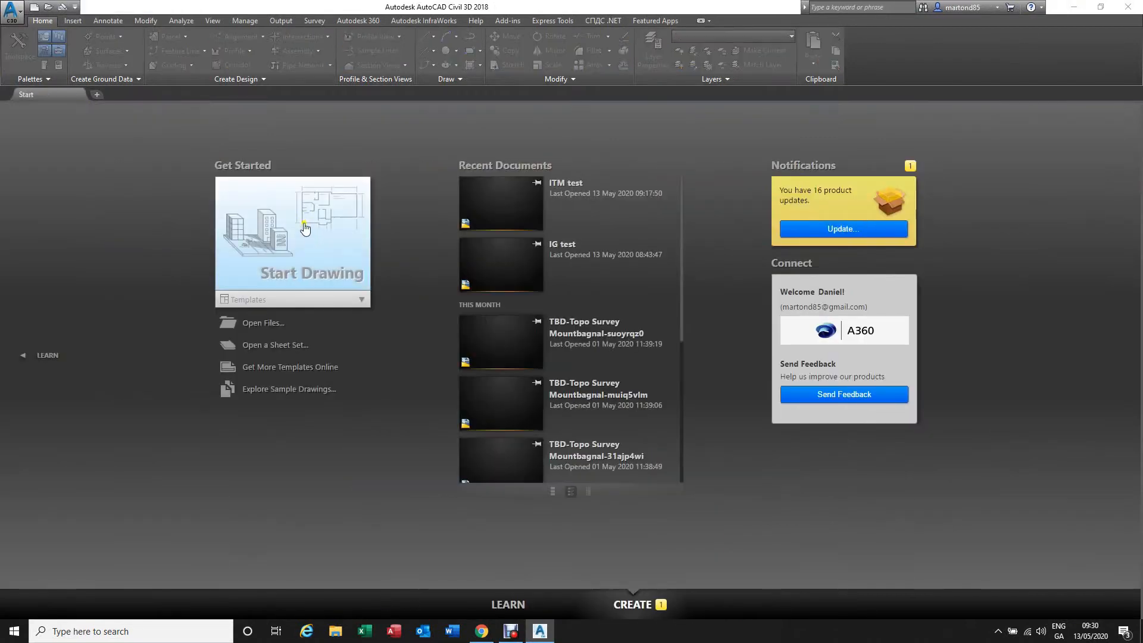
left_click(359, 301)
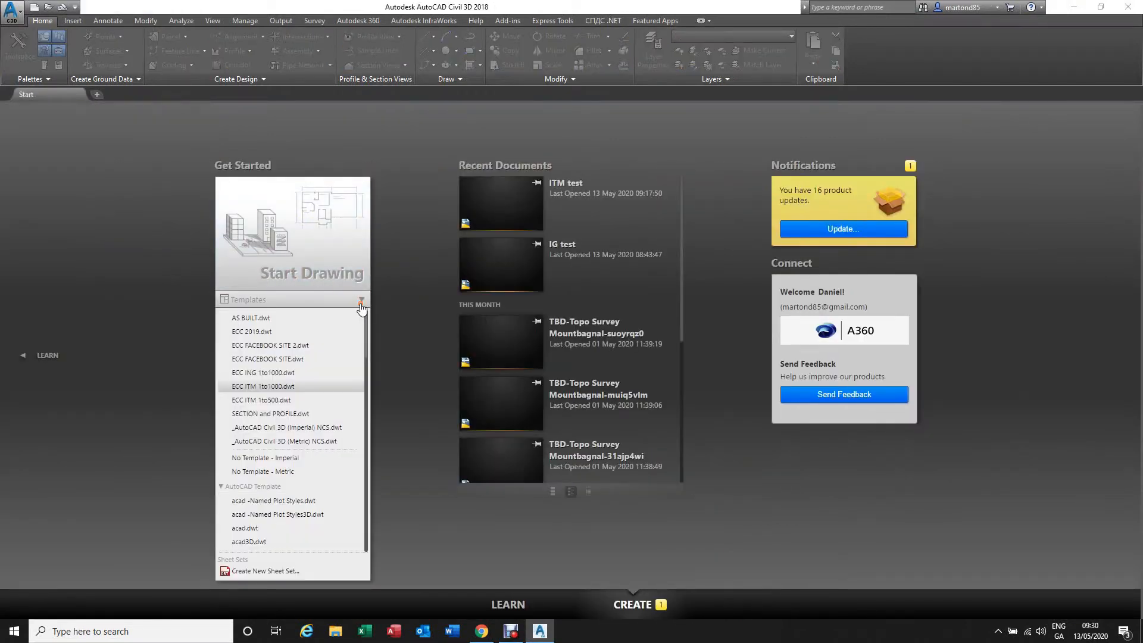
left_click(274, 373)
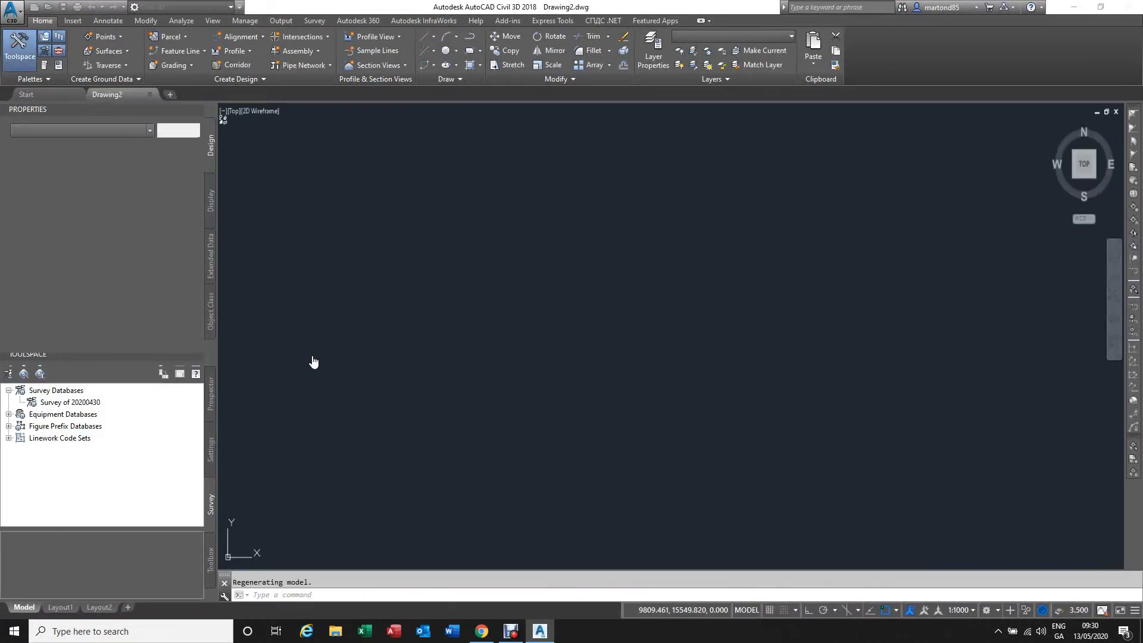
left_click(1121, 548)
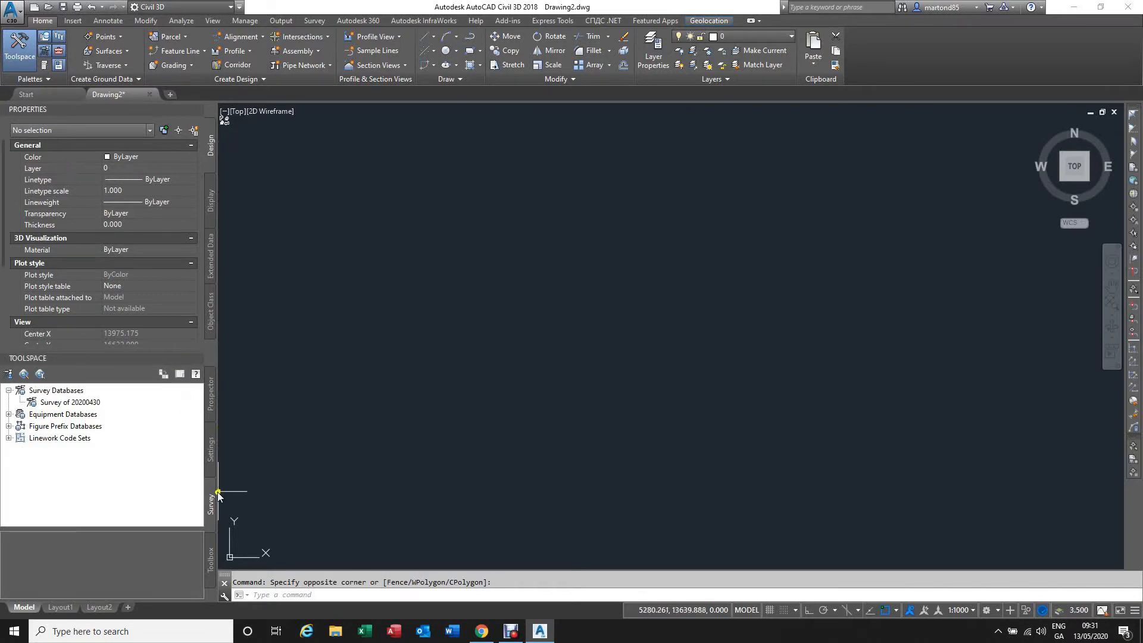
Review the drawing units and coordinate zone in the settings of Drawing2, leaving them without changes.
left_click(211, 454)
right_click(46, 409)
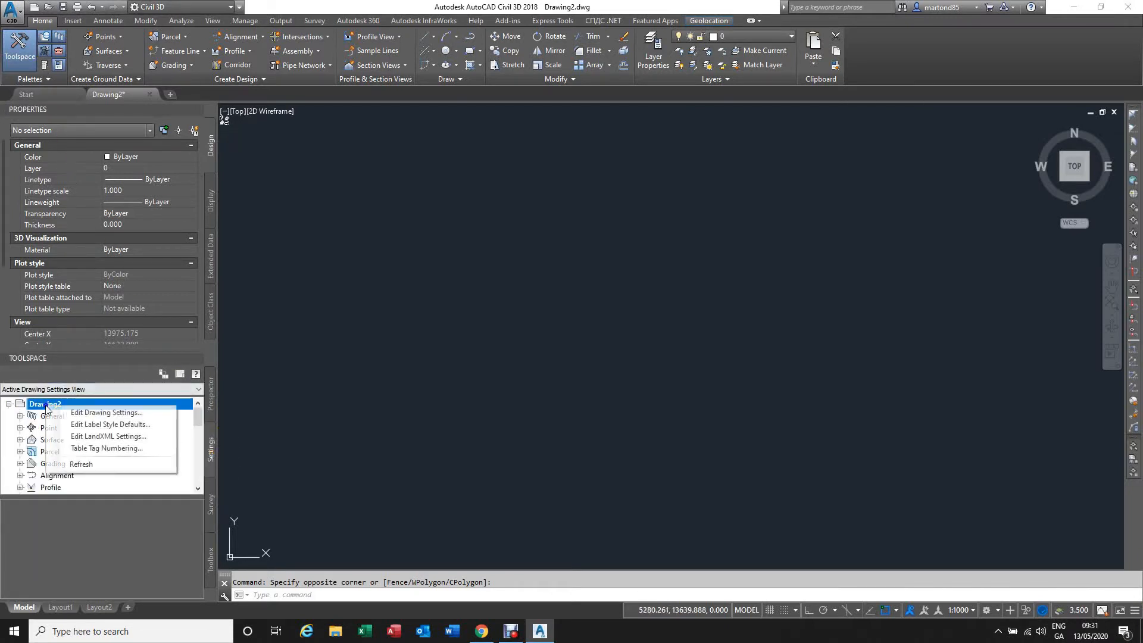
left_click(112, 413)
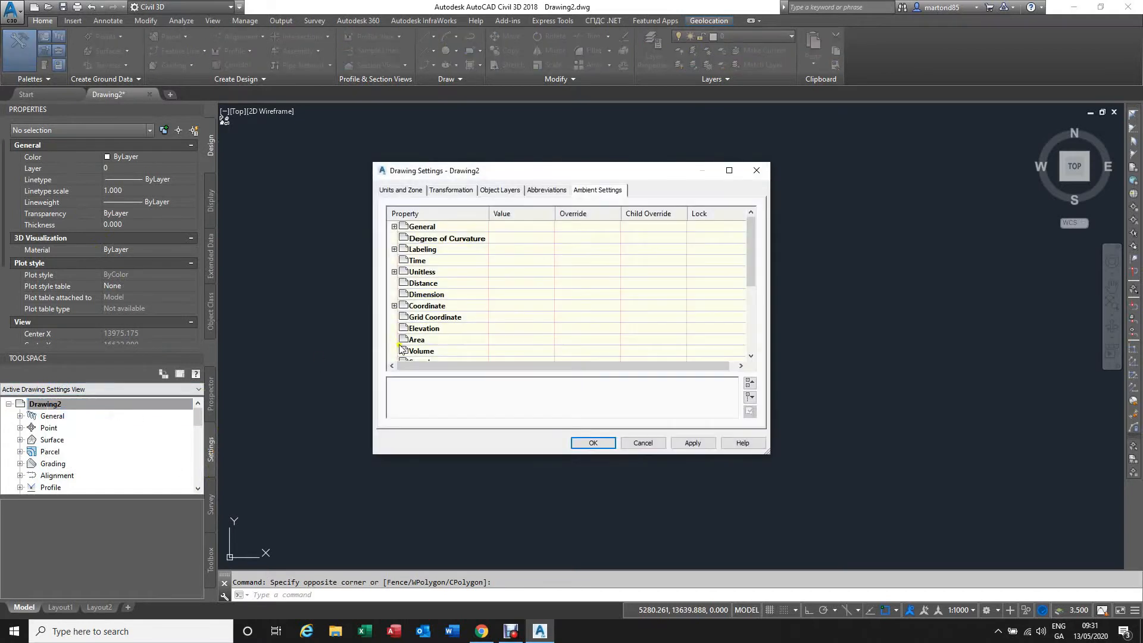
left_click(408, 190)
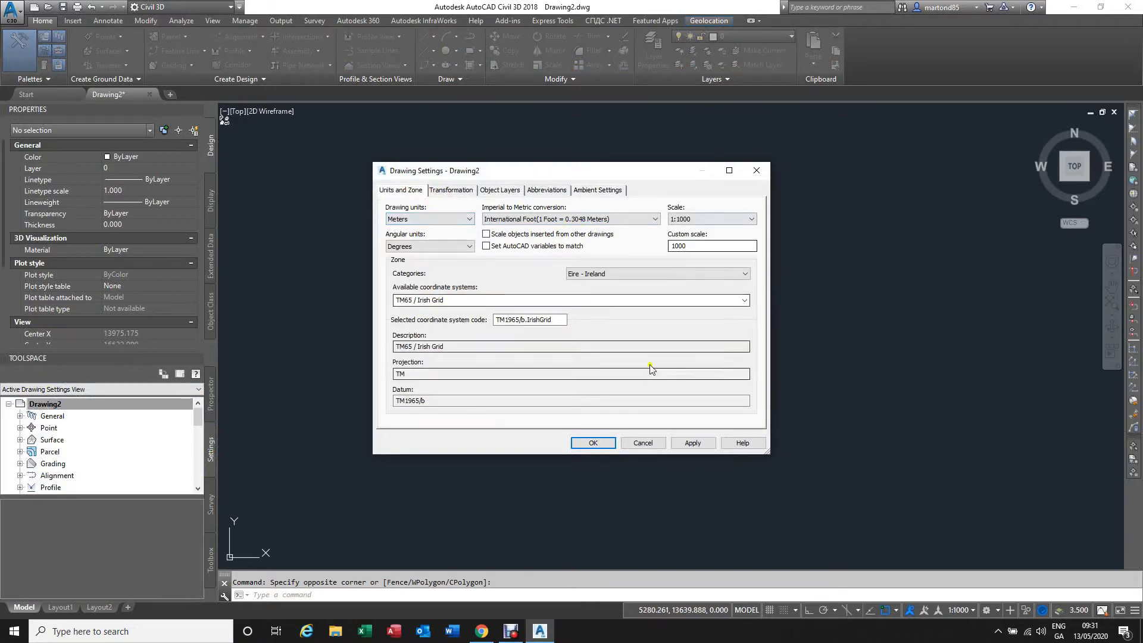
left_click(651, 446)
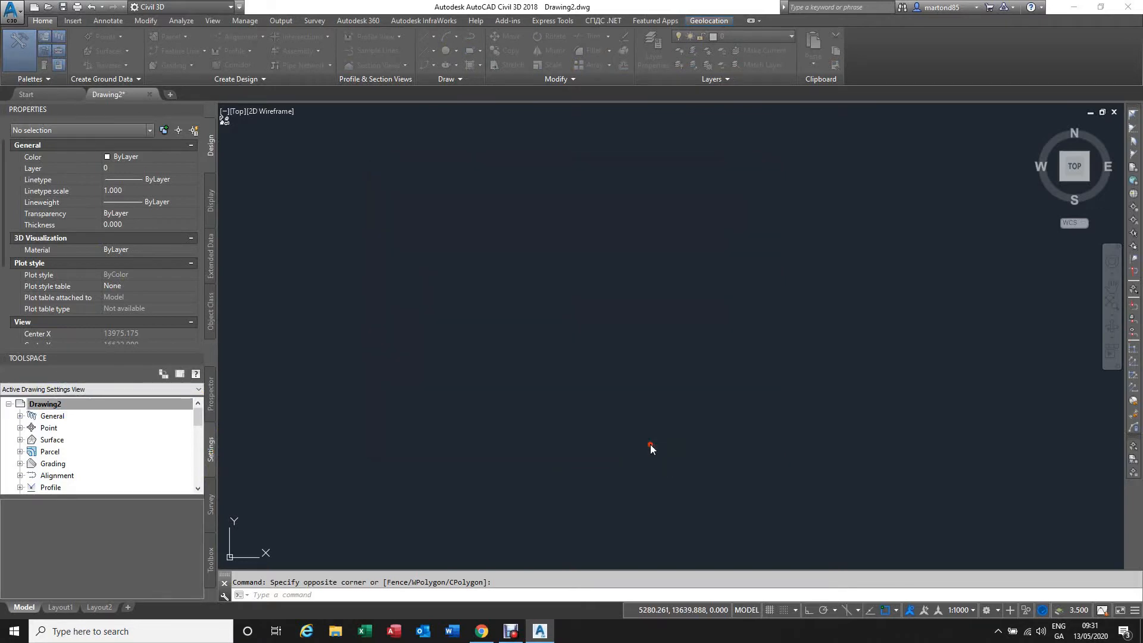
Reopen the drawing settings through the application's drawing utilities, recheck the assigned coordinate system, and cancel.
left_click(21, 11)
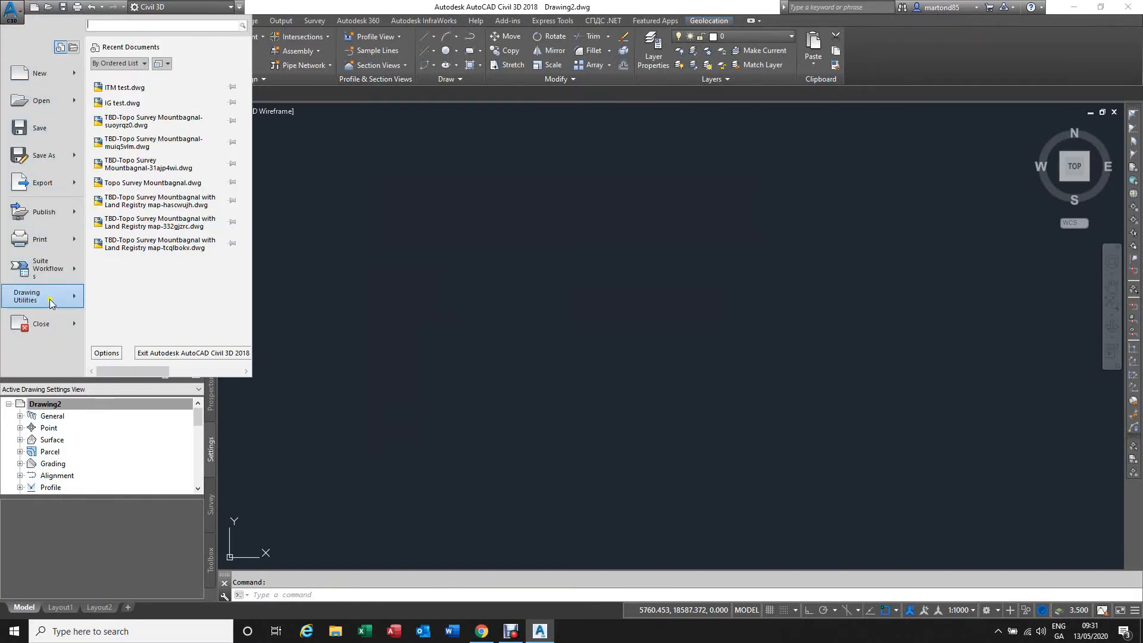
mouse_move(58, 304)
left_click(153, 146)
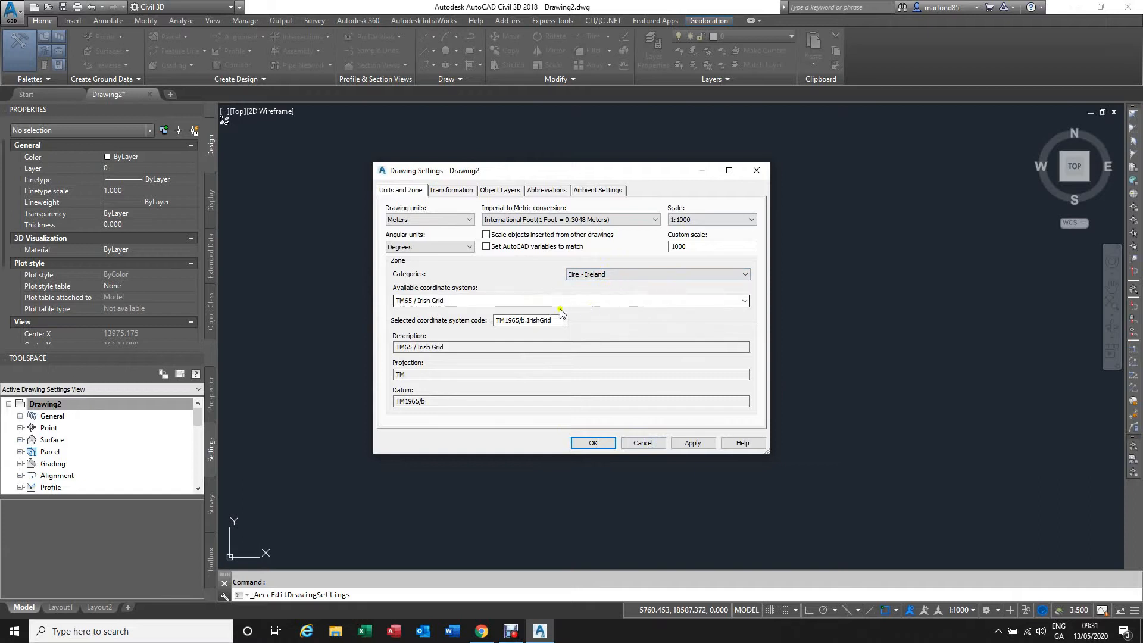
left_click(648, 443)
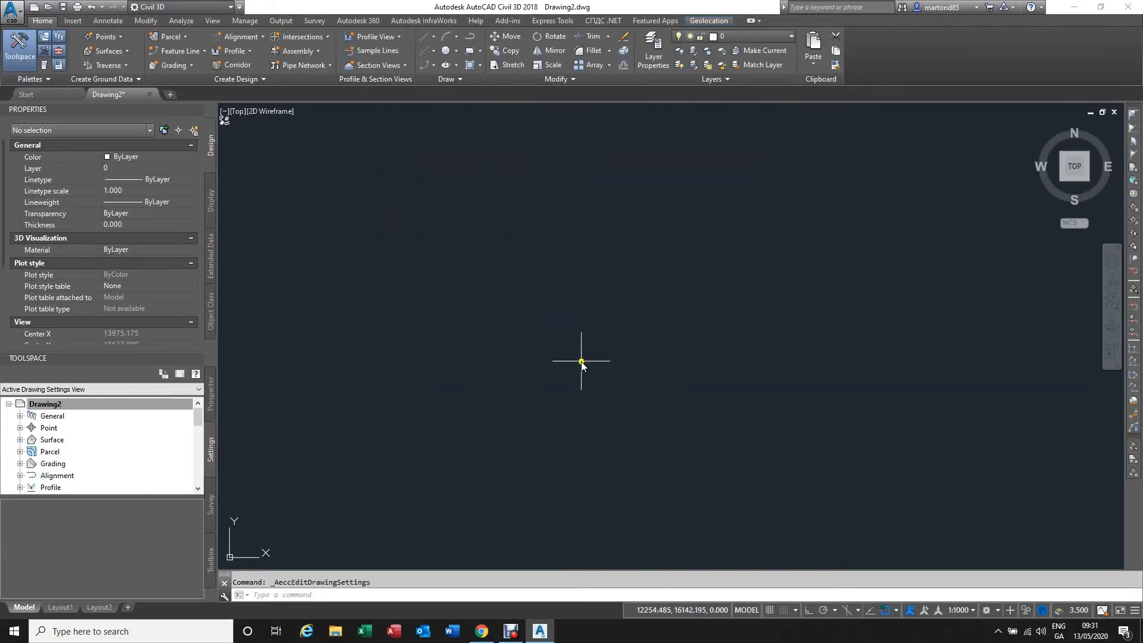
key("Escape")
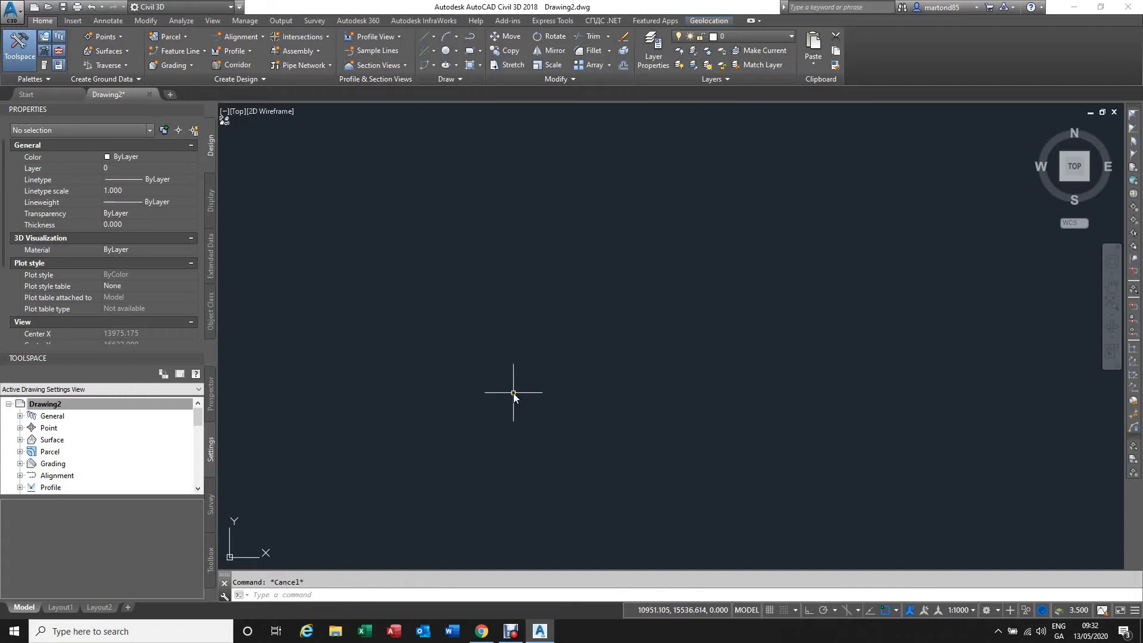
Run MAPCSASSIGN and search the coordinate system list for "Eire".
type("MAPCS")
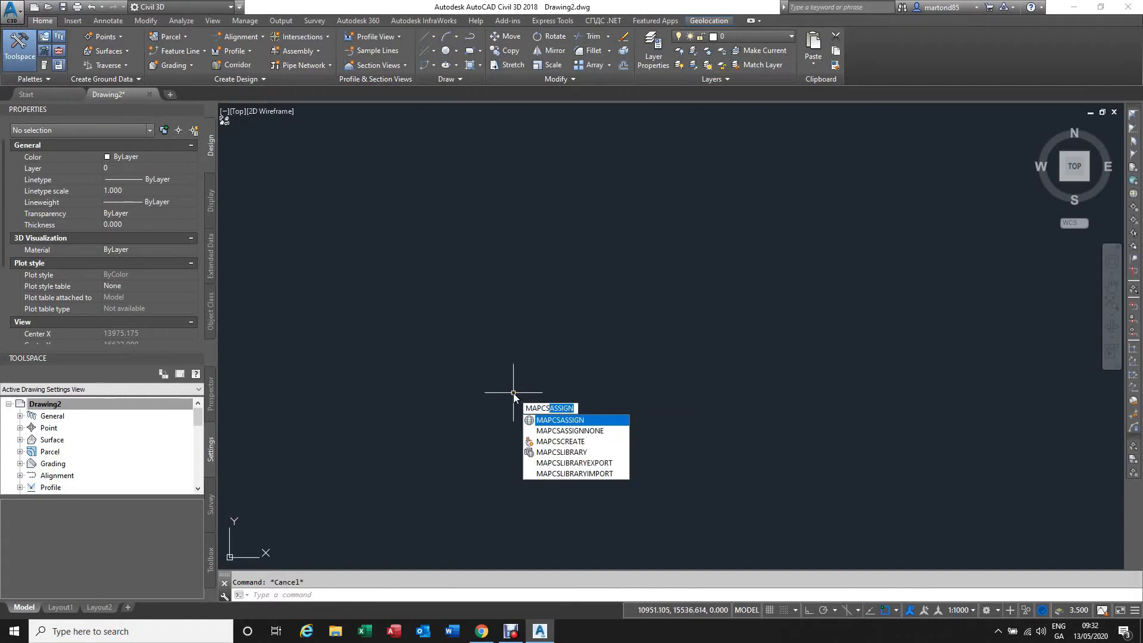
left_click(573, 422)
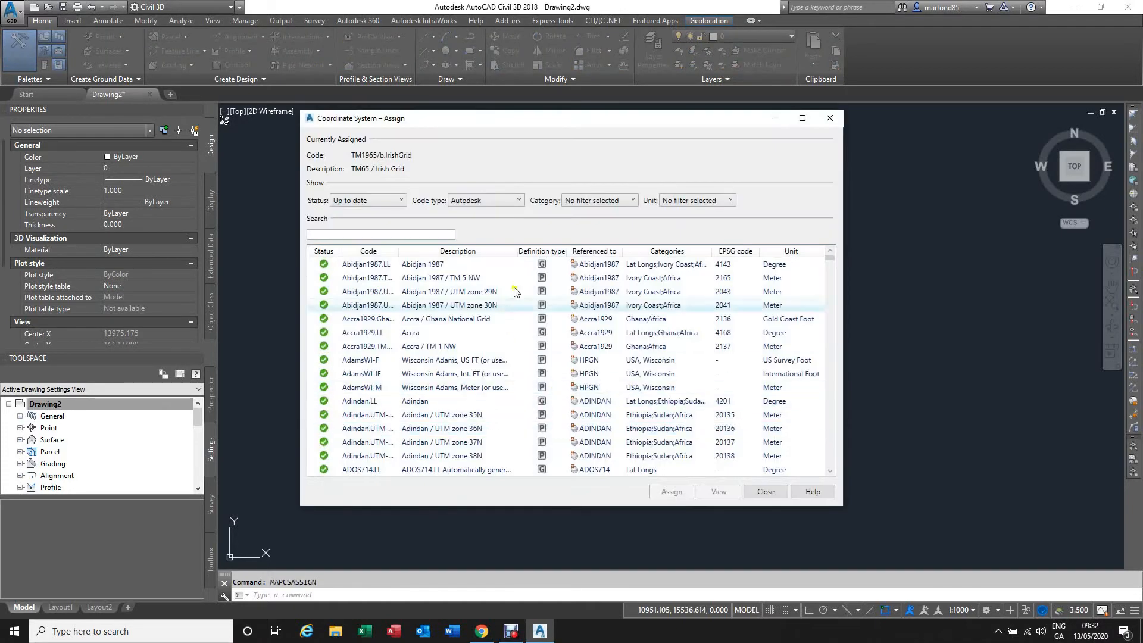
left_click(381, 234)
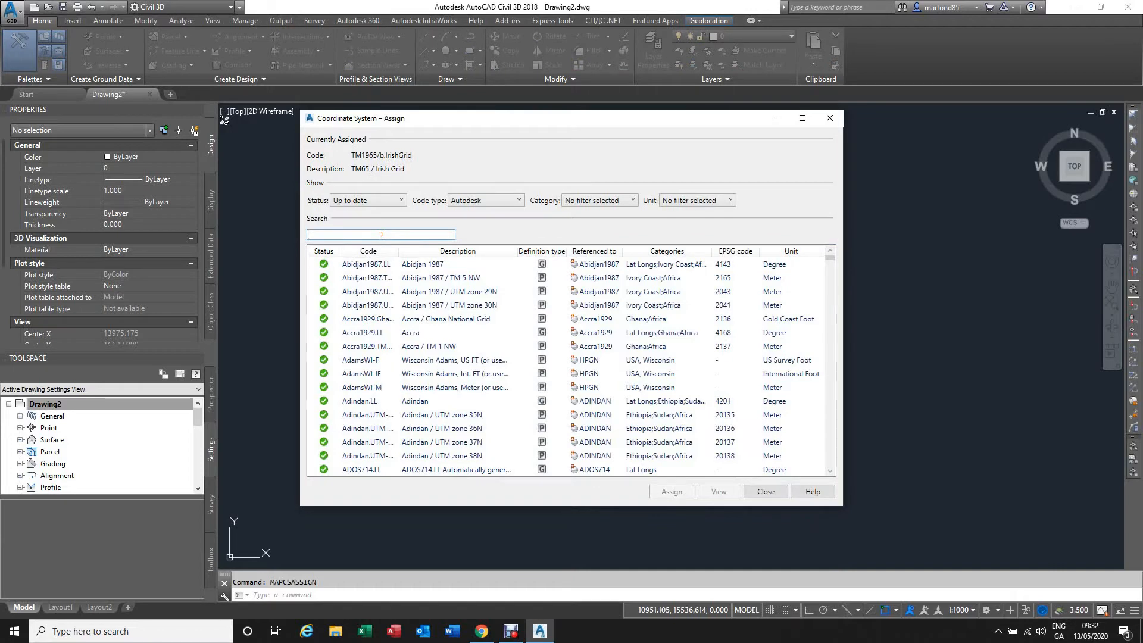
type("Eire")
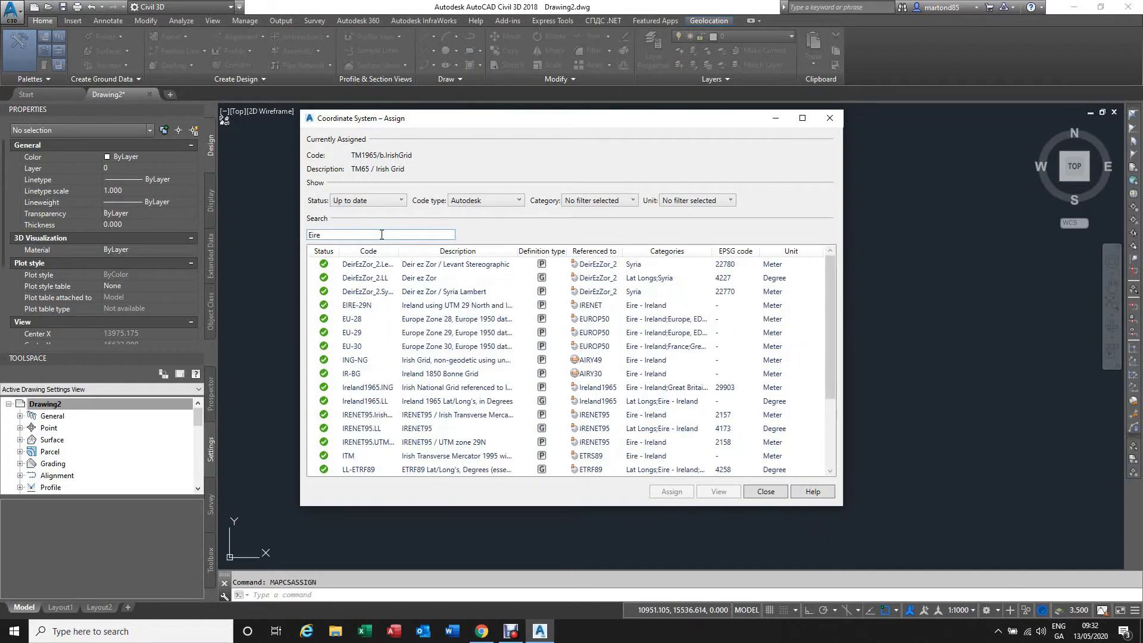
scroll(494, 340, "down", 3)
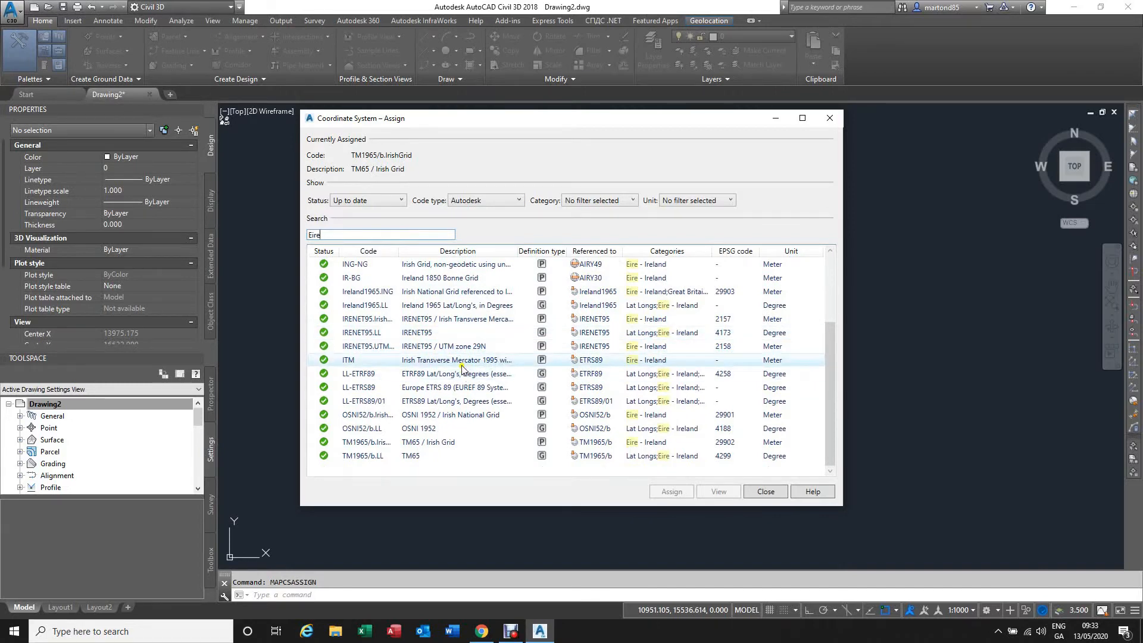
Examine the IRENET95 / Irish Transverse Mercator definition, including its projection, ellipsoid, datum and parameters, and close its details.
left_click(454, 363)
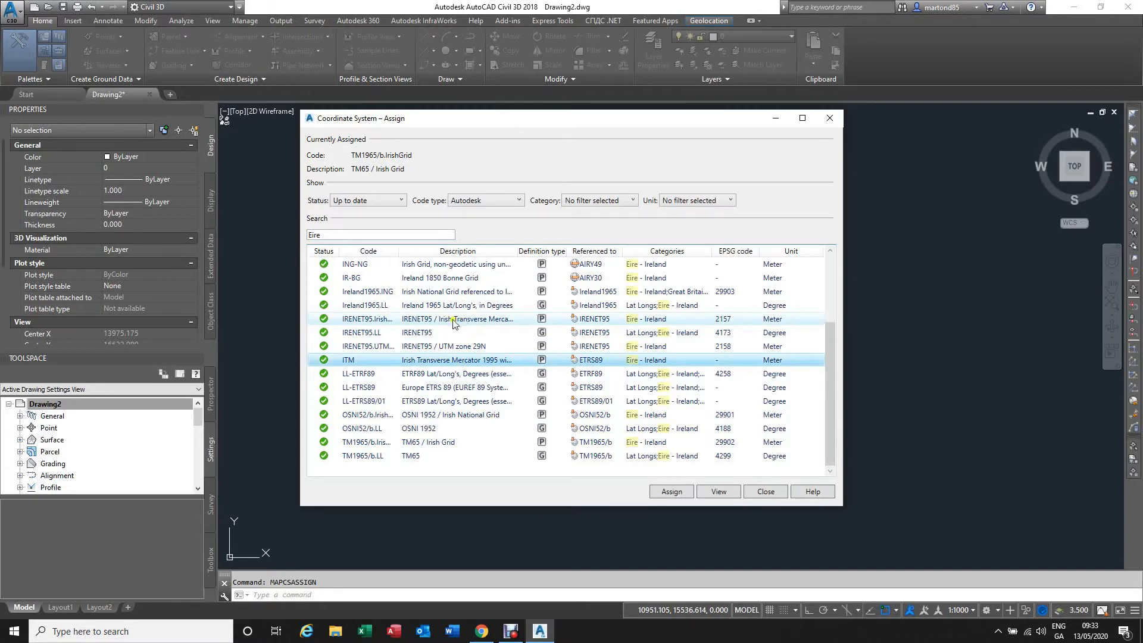
left_click(412, 320)
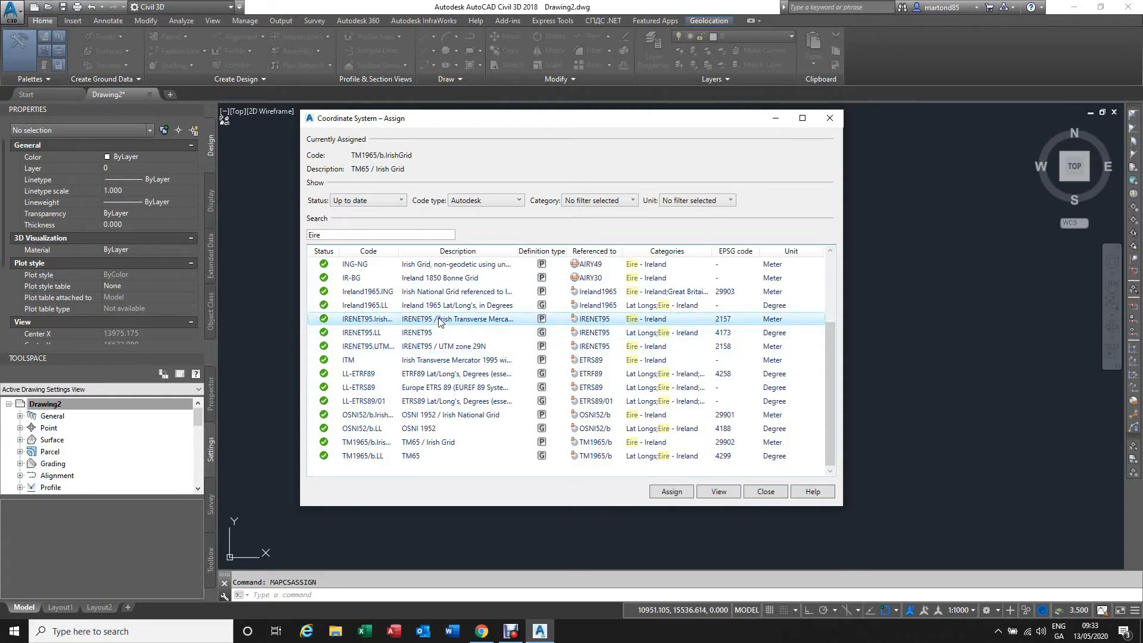
left_click(720, 493)
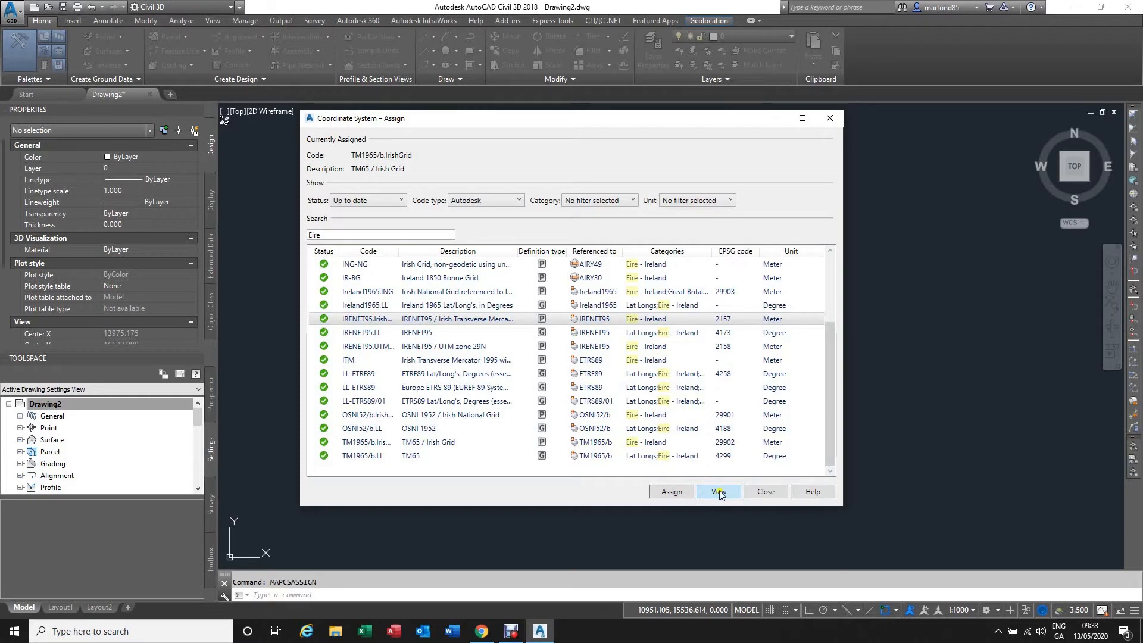
double_click(362, 320)
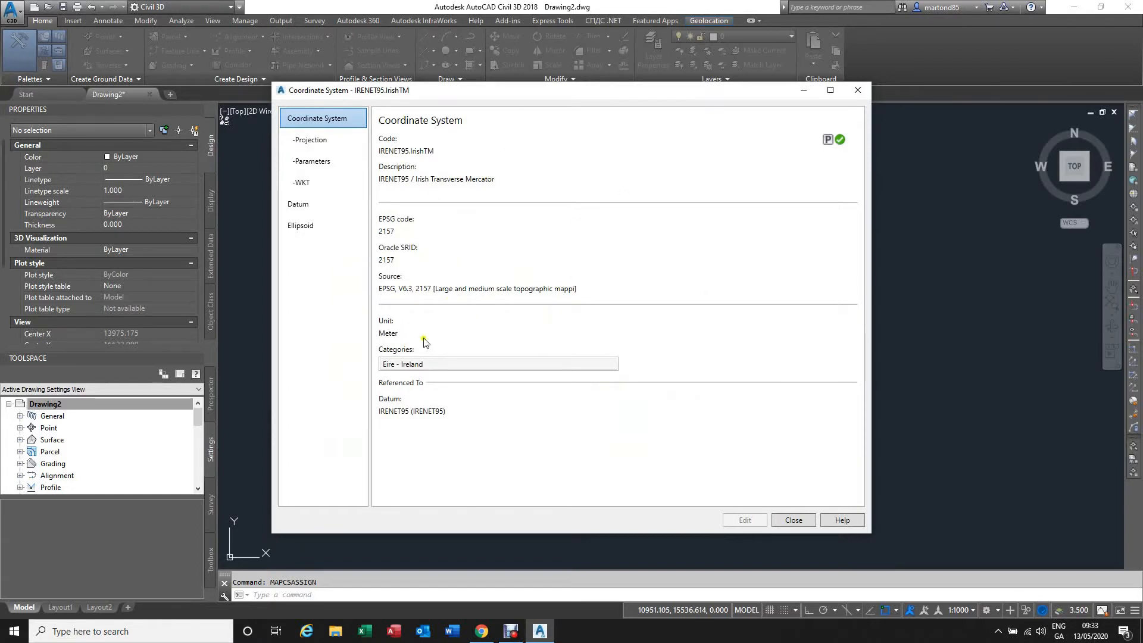
left_click(300, 142)
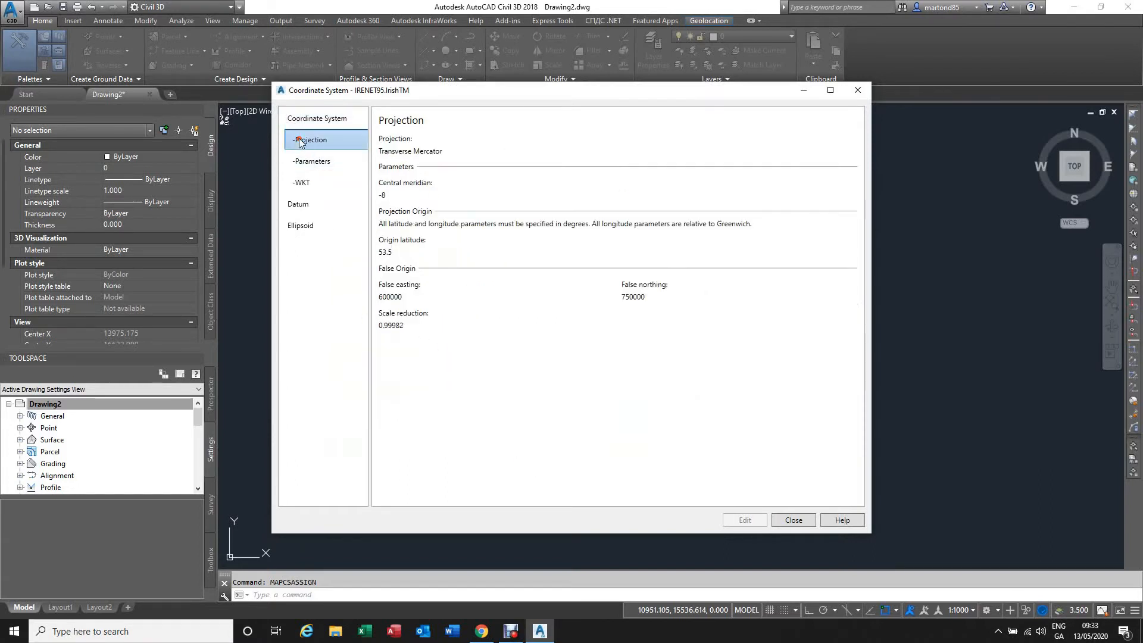
left_click(301, 226)
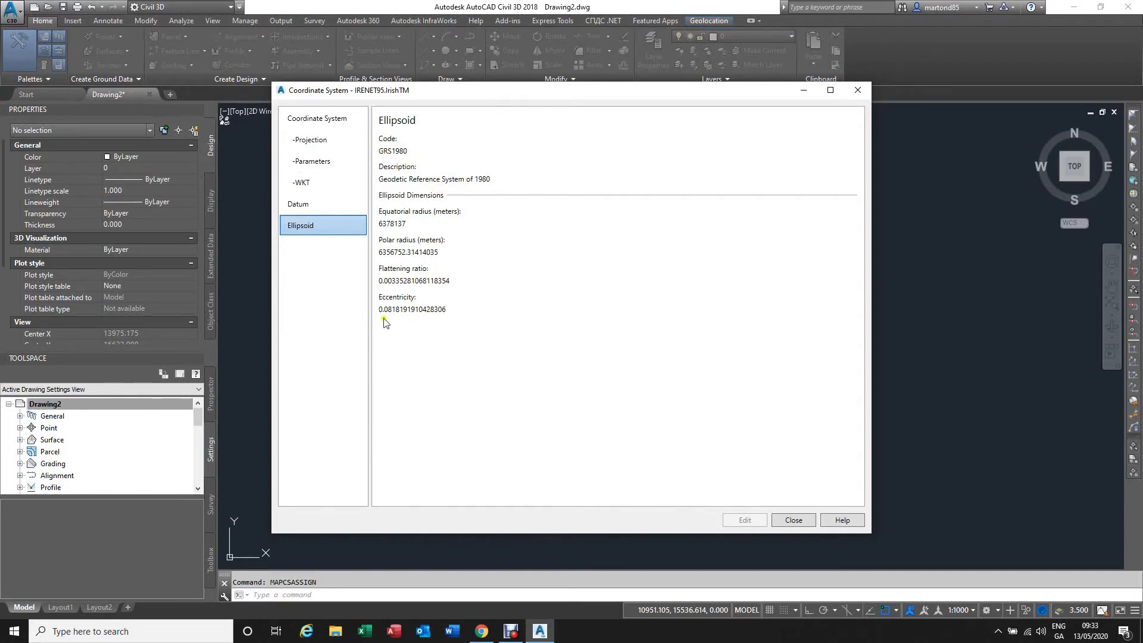
left_click(320, 206)
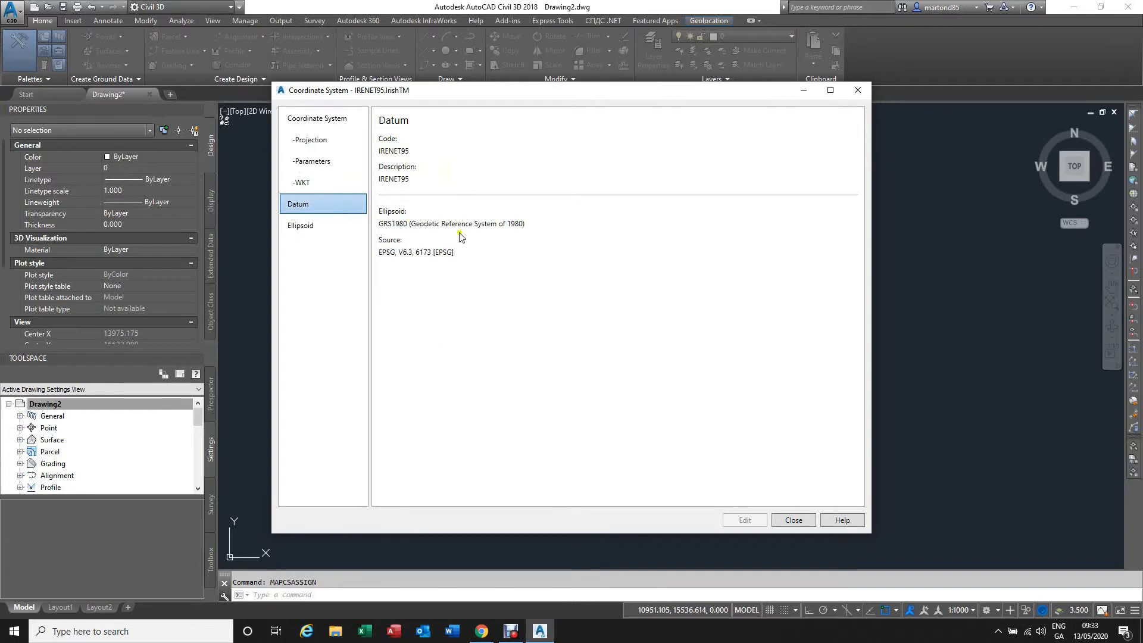
left_click(316, 161)
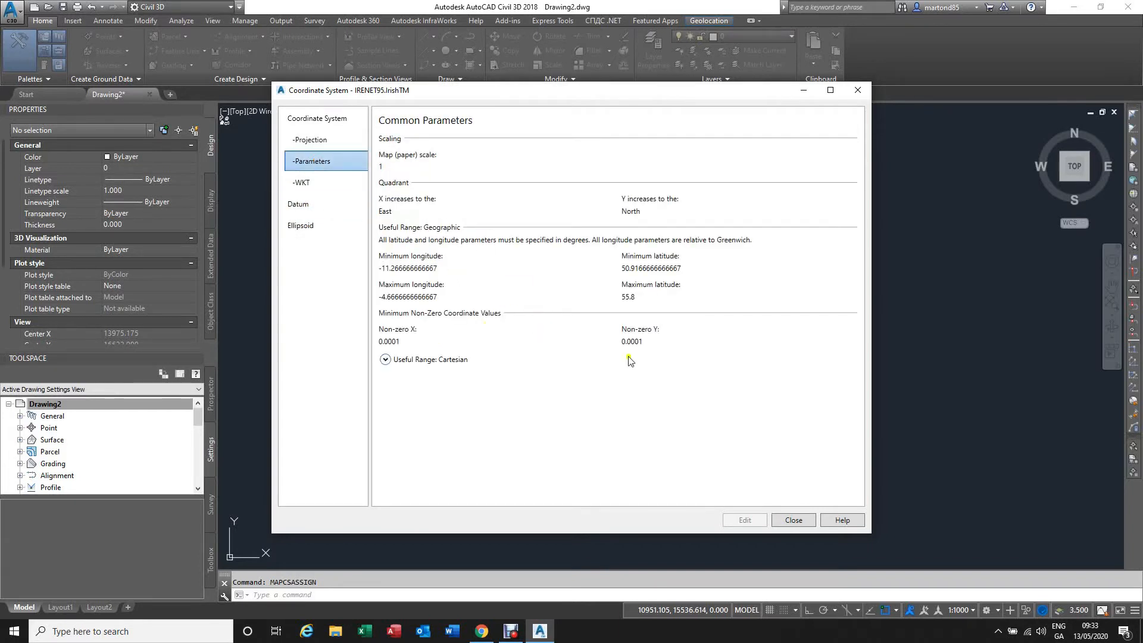
left_click(315, 142)
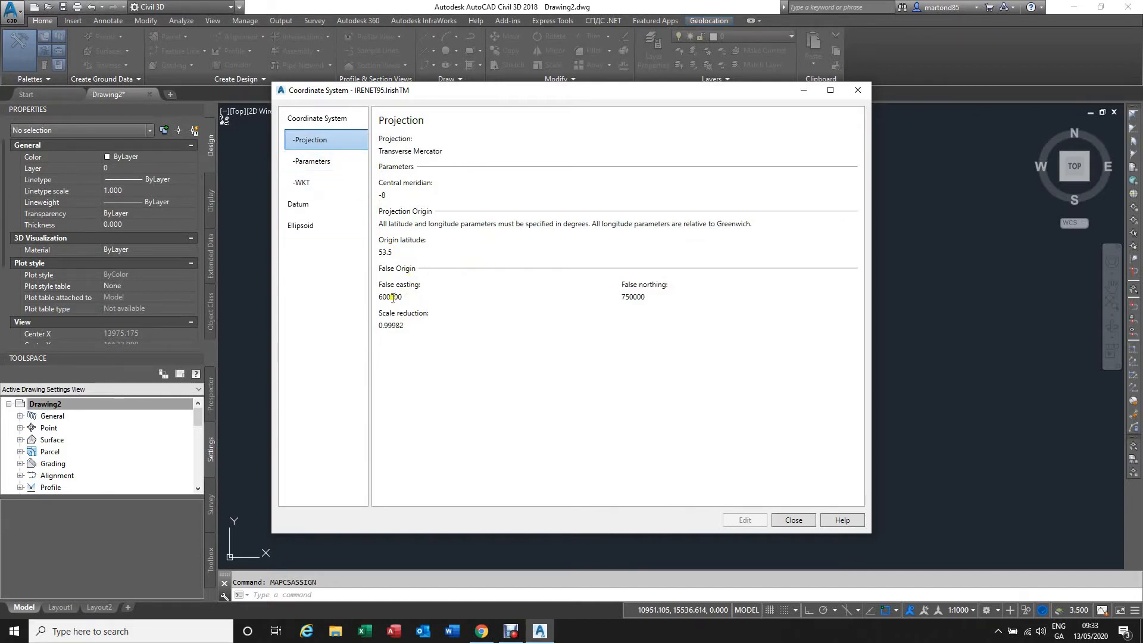
left_click(319, 123)
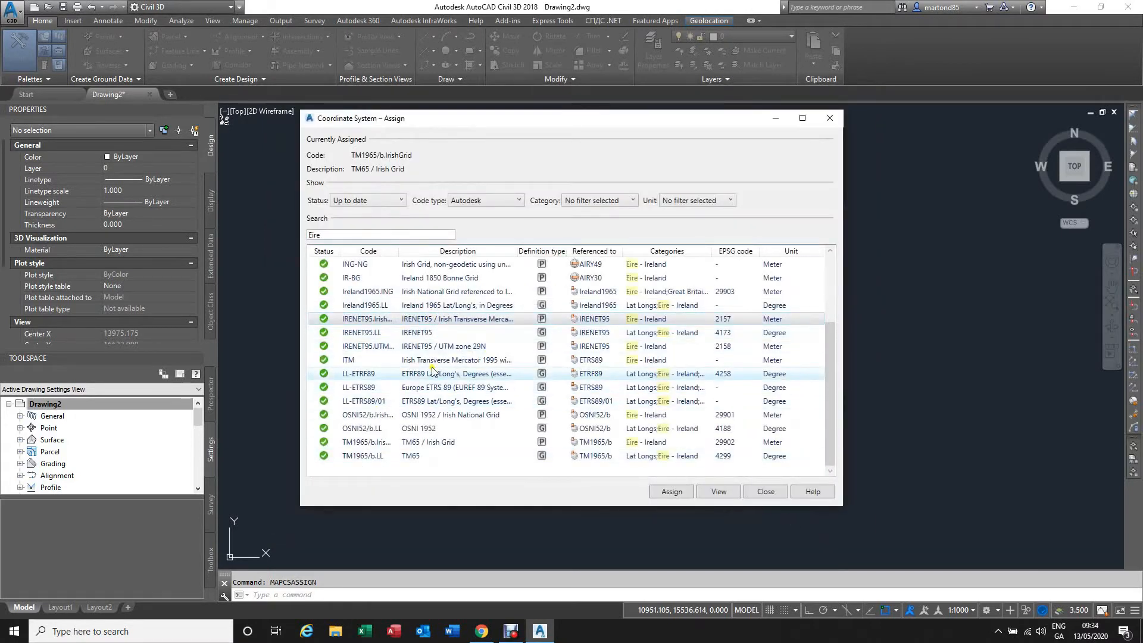
Assign the TM65 / Irish Grid coordinate system (EPSG 29902) to the drawing.
left_click(446, 325)
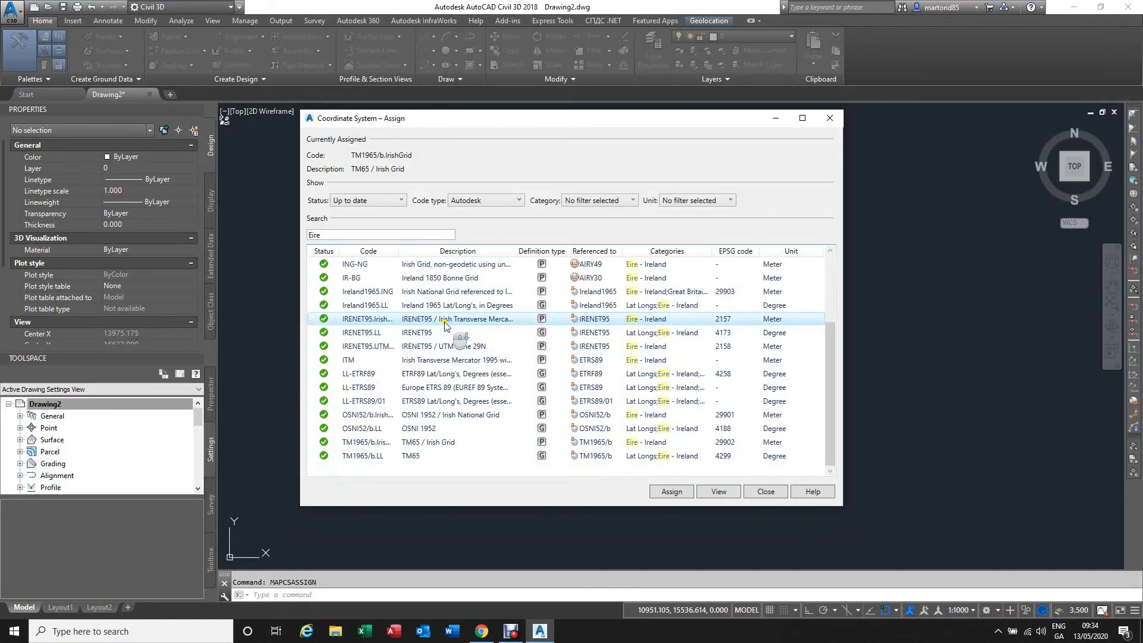
scroll(446, 324, "up", 3)
scroll(446, 325, "down", 3)
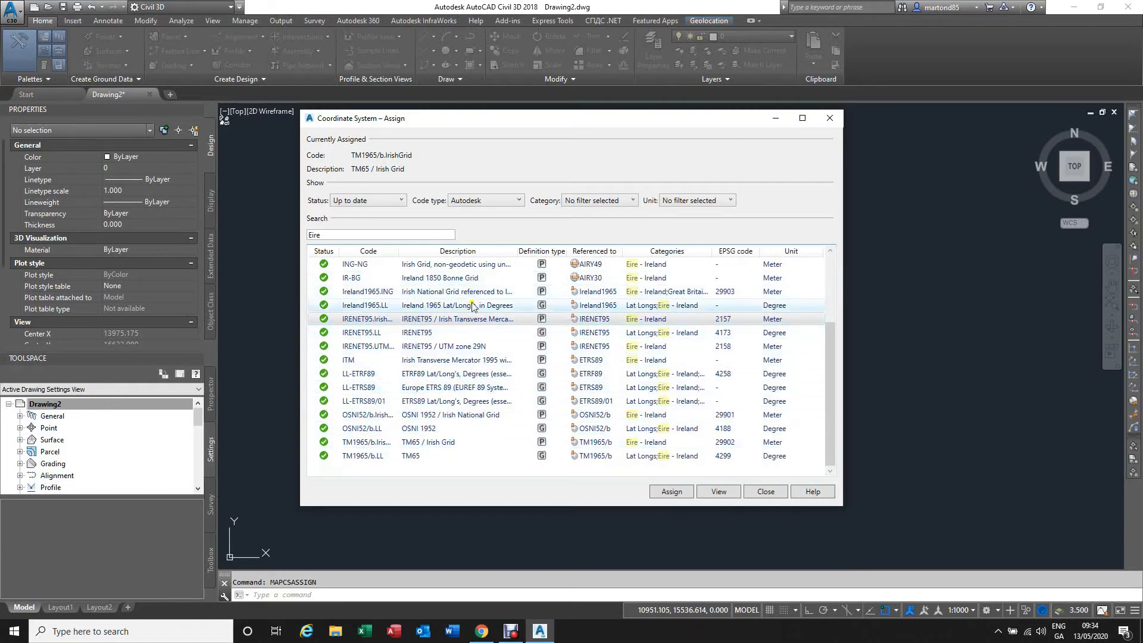
scroll(471, 321, "up", 2)
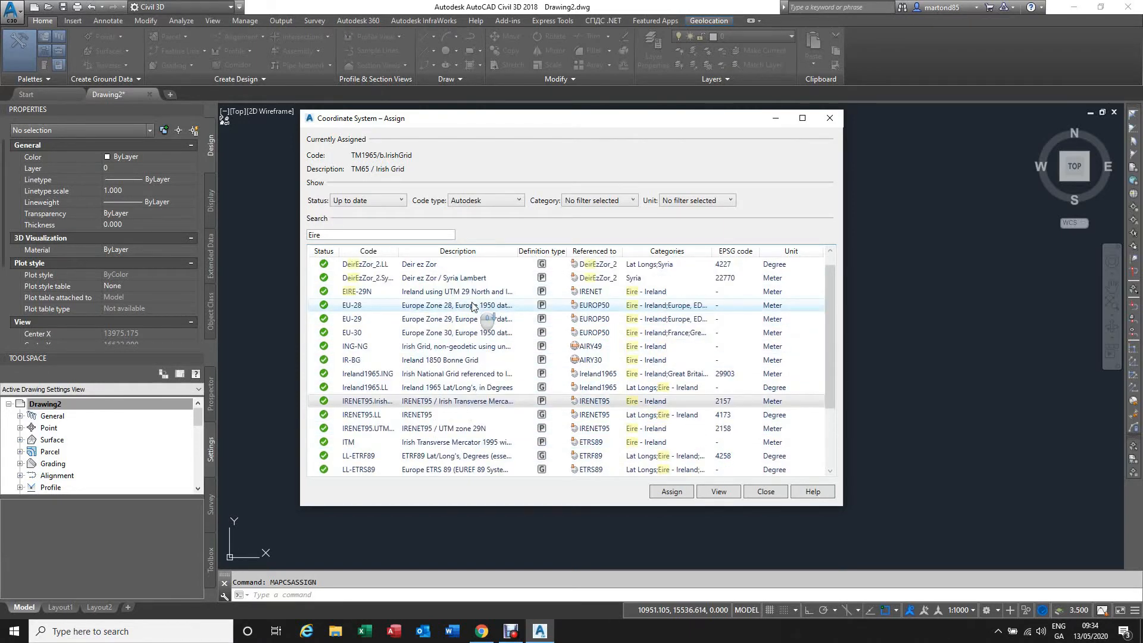
scroll(472, 306, "down", 2)
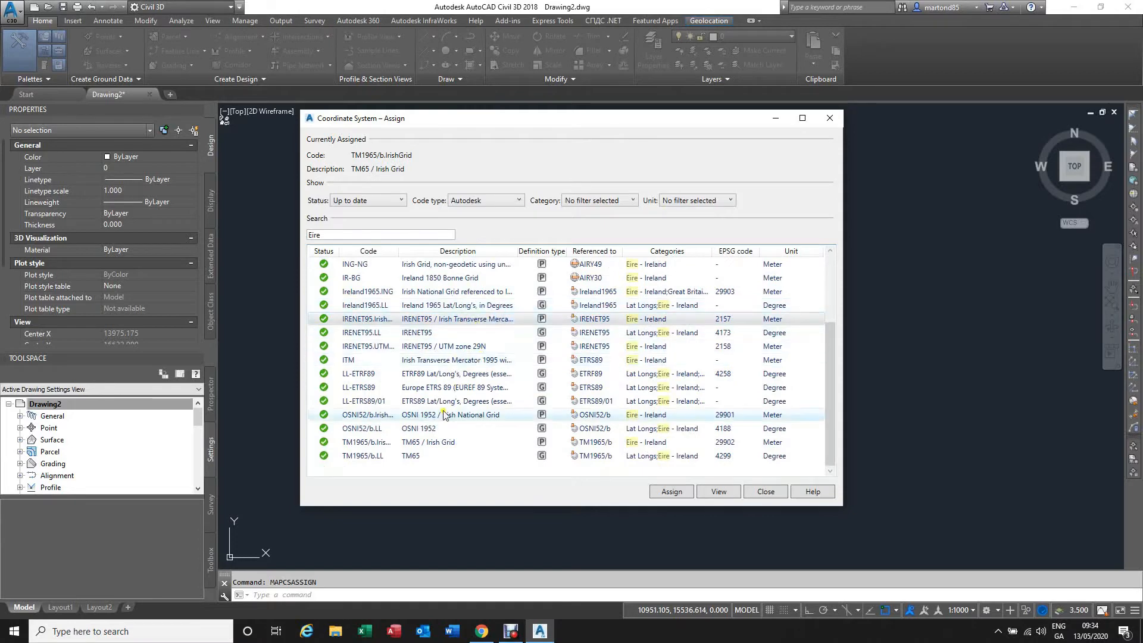
left_click(431, 445)
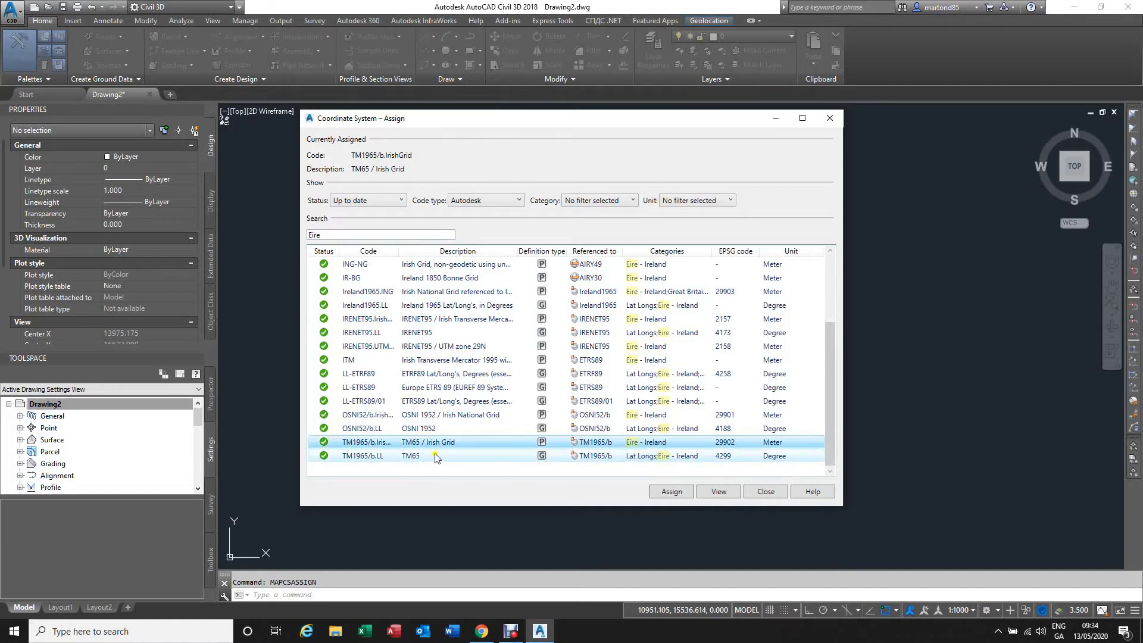
double_click(446, 443)
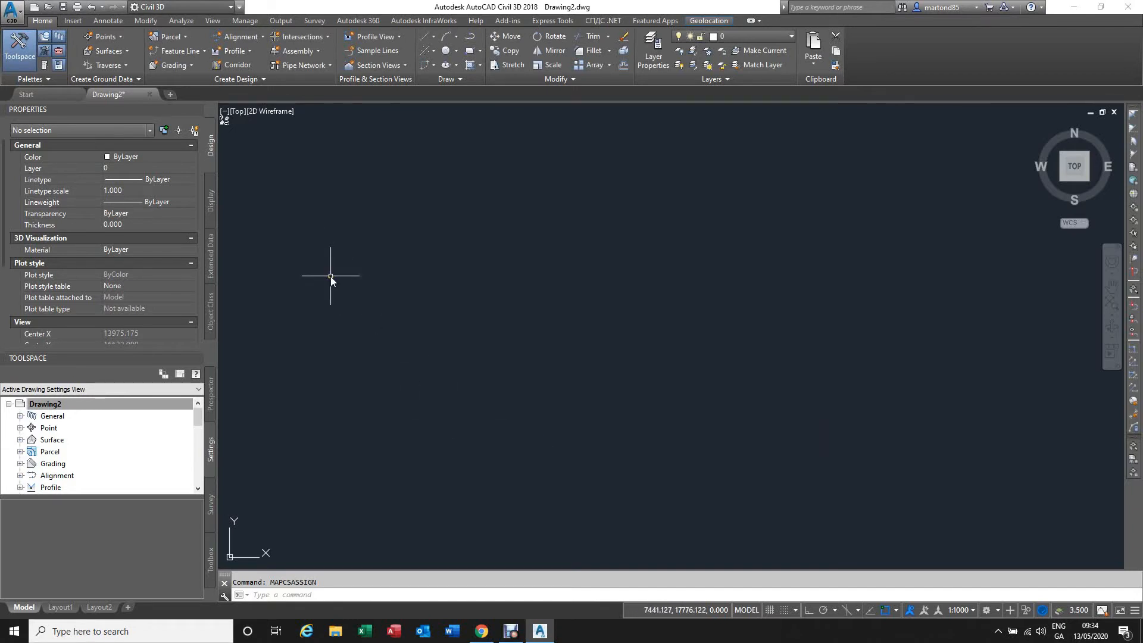
Save the drawing as "IG test" in the ECC ONLINE TRAINING folder under PROJECTS on the DATA (D:) drive.
left_click(64, 8)
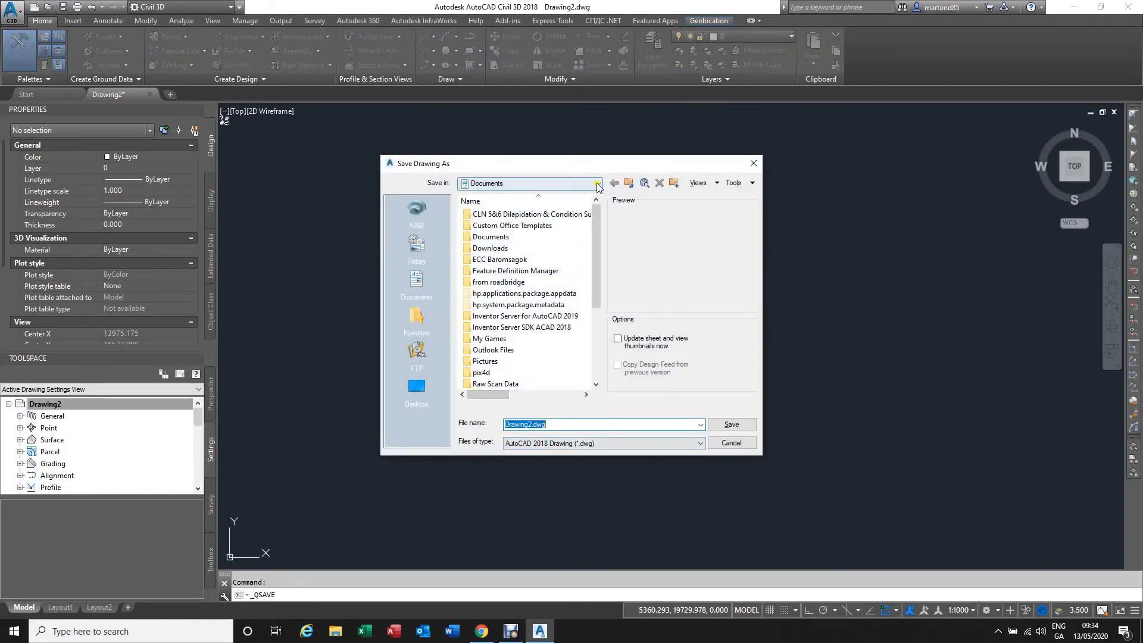
left_click(530, 184)
left_click(503, 252)
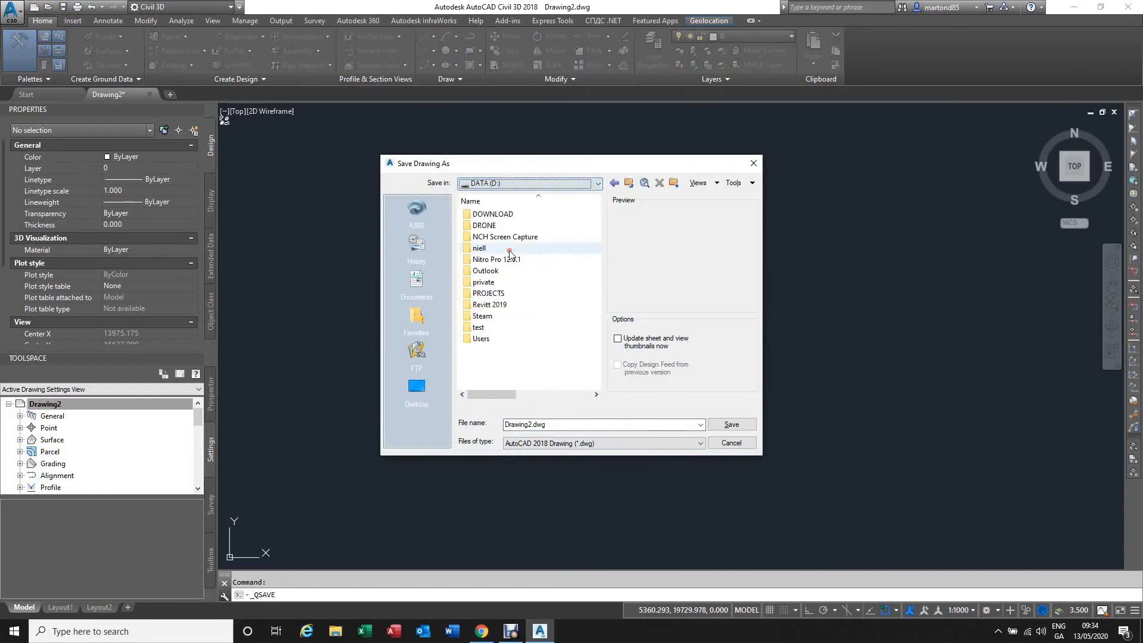
left_click(490, 293)
double_click(490, 293)
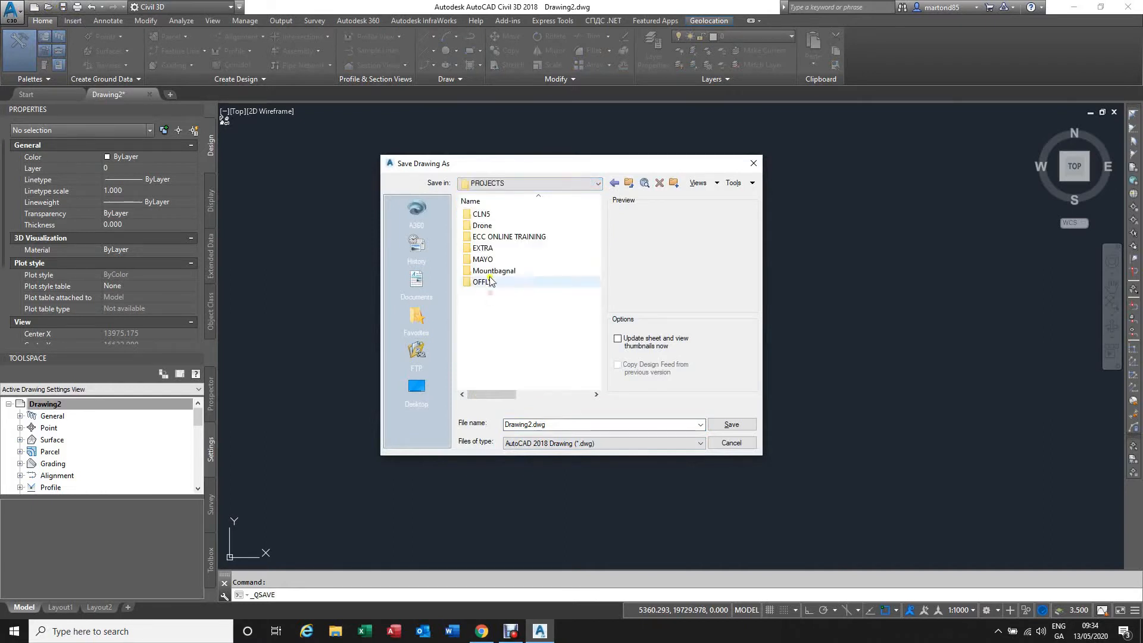
double_click(497, 236)
left_click(549, 424)
left_click_drag(533, 425, 480, 427)
key("BackSpace")
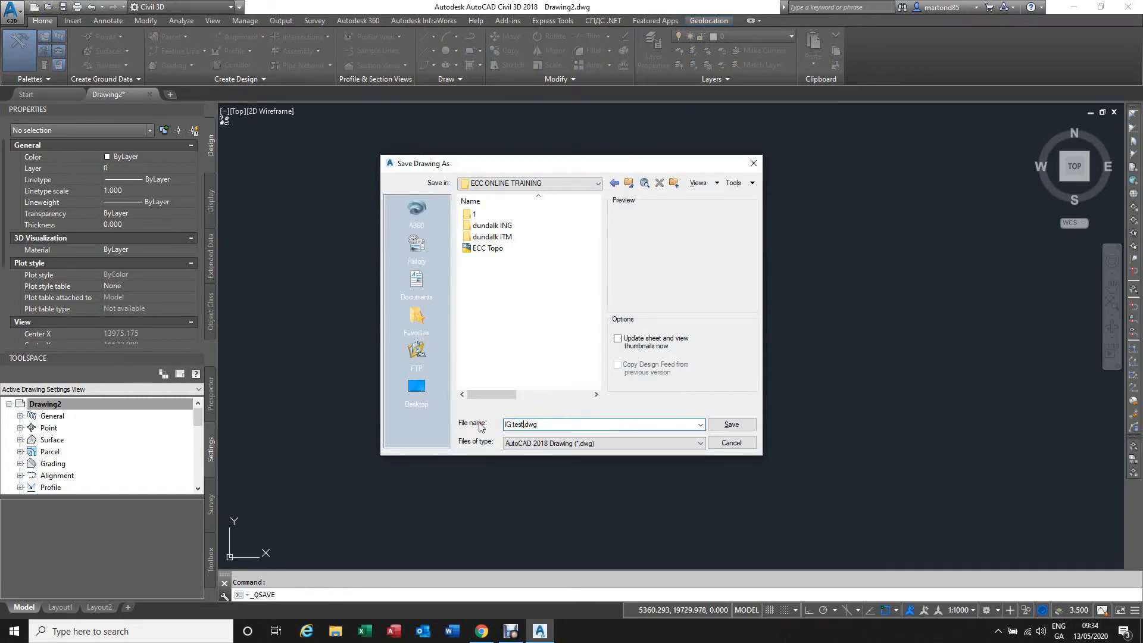
left_click(735, 425)
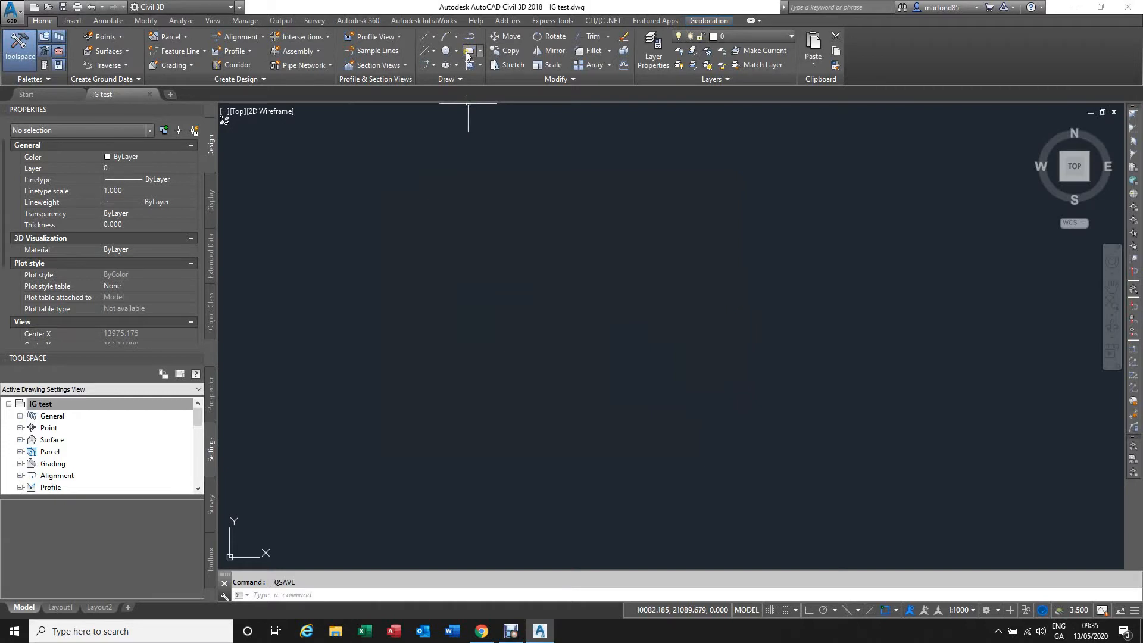
Start a rectangle with its first corner at 300000,300000.
left_click(468, 55)
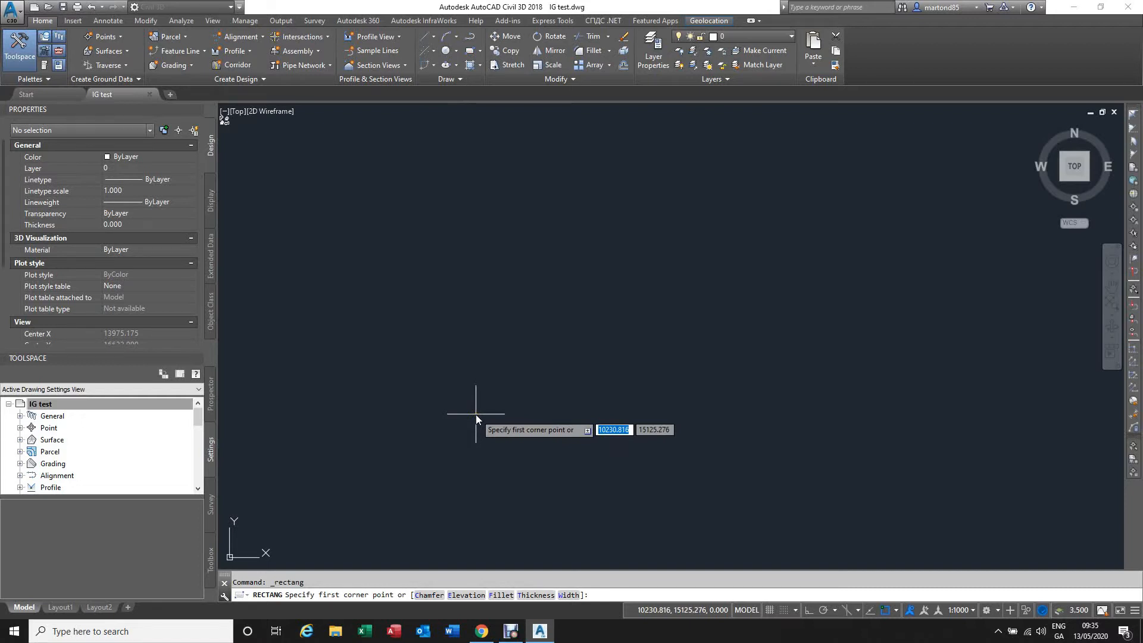
type("300")
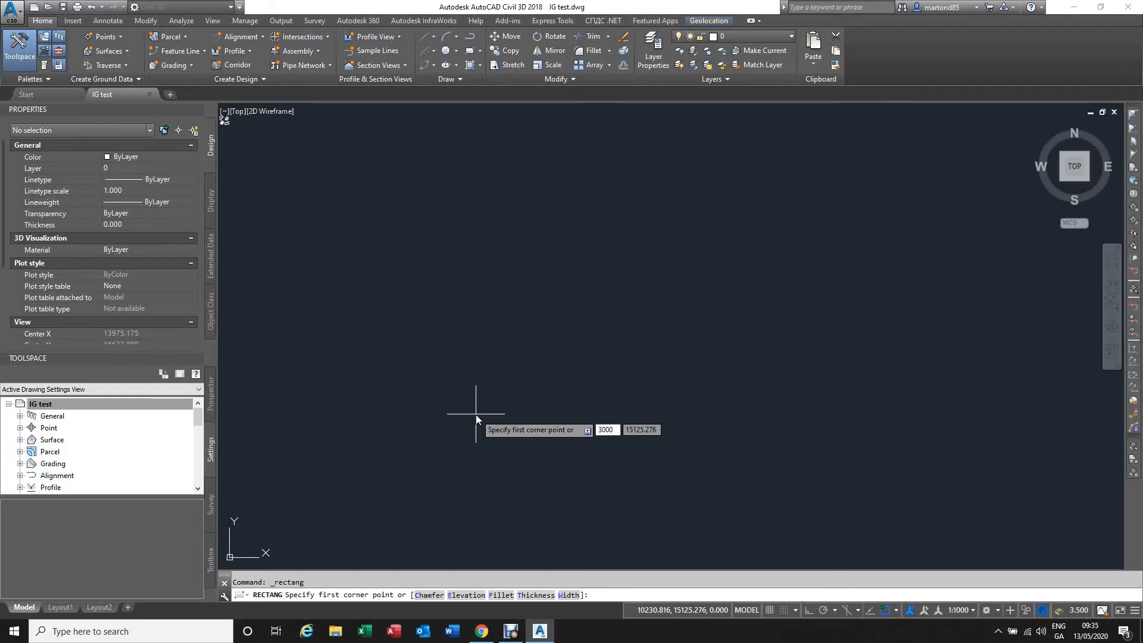
type("000")
key("Tab")
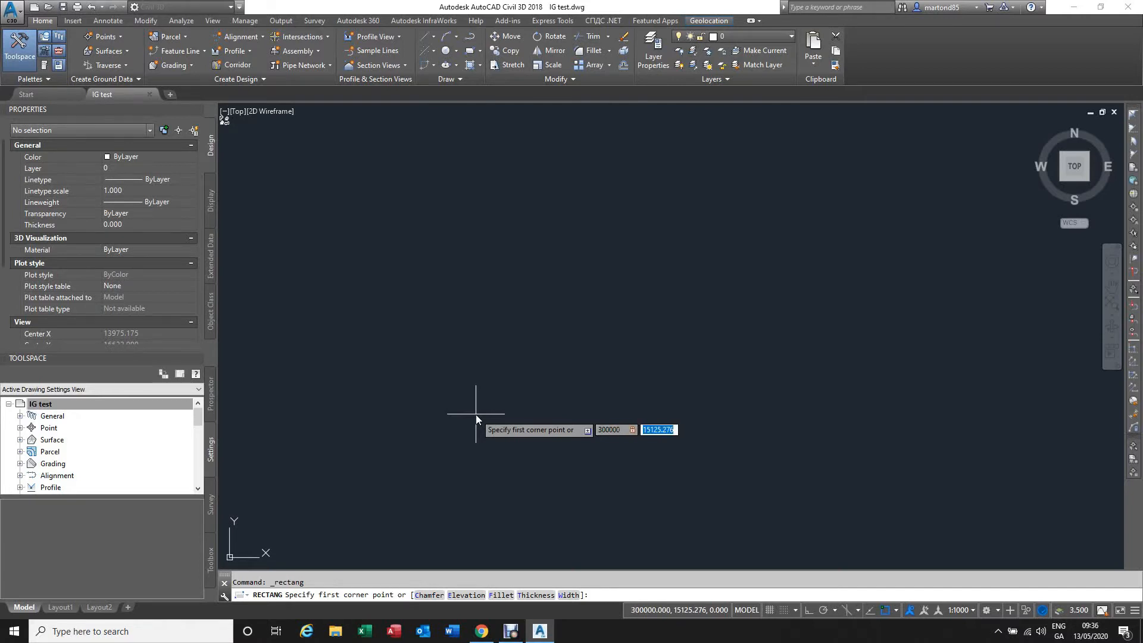
type("300000")
key("Return")
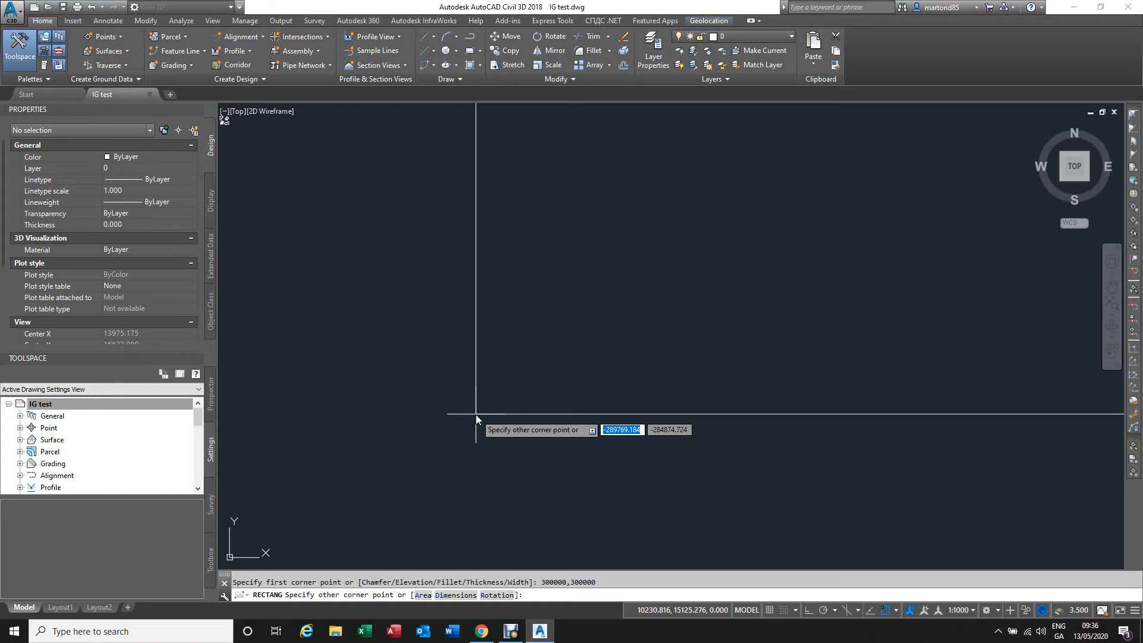
Complete the rectangle with the opposite corner offset 1000 in X and 500 in Y, and bring it into view.
type("1000")
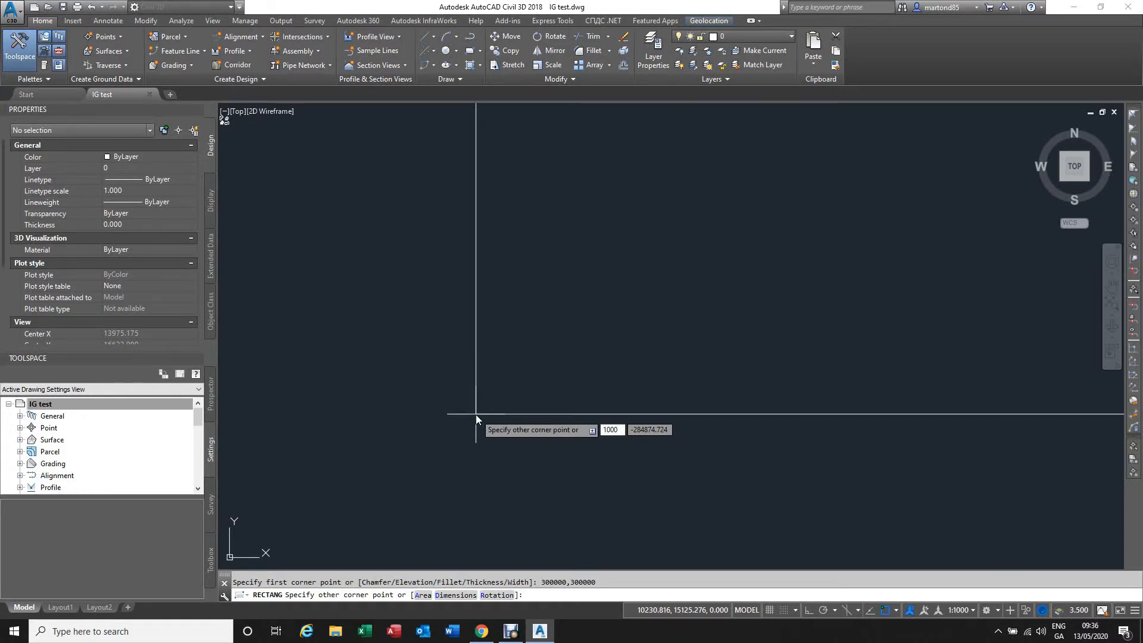
key("Tab")
type("500")
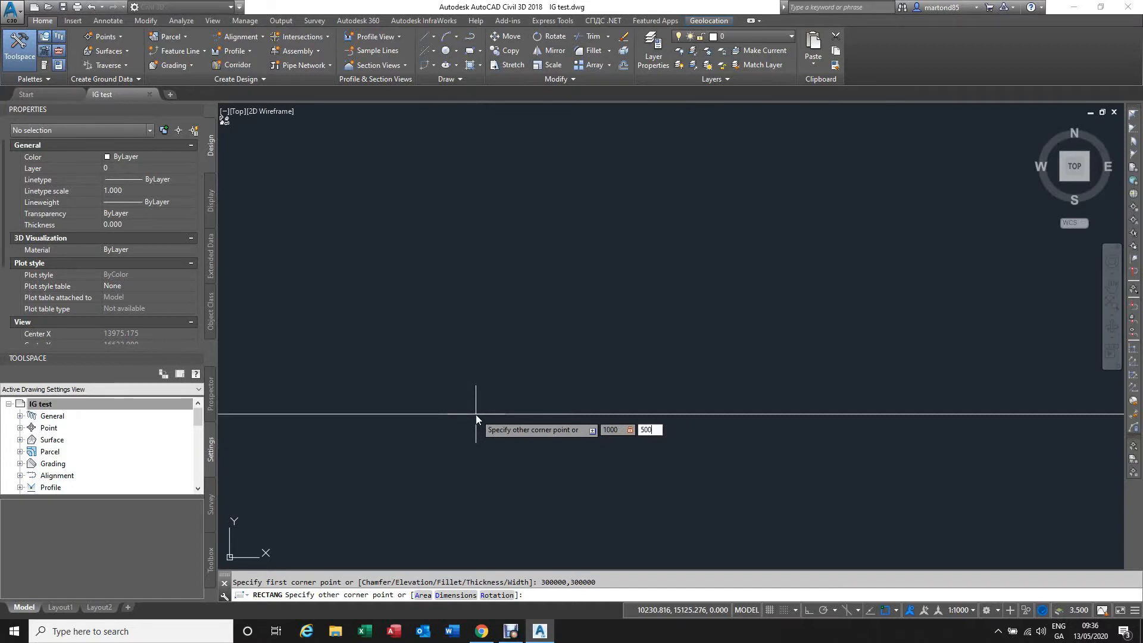
key("Tab")
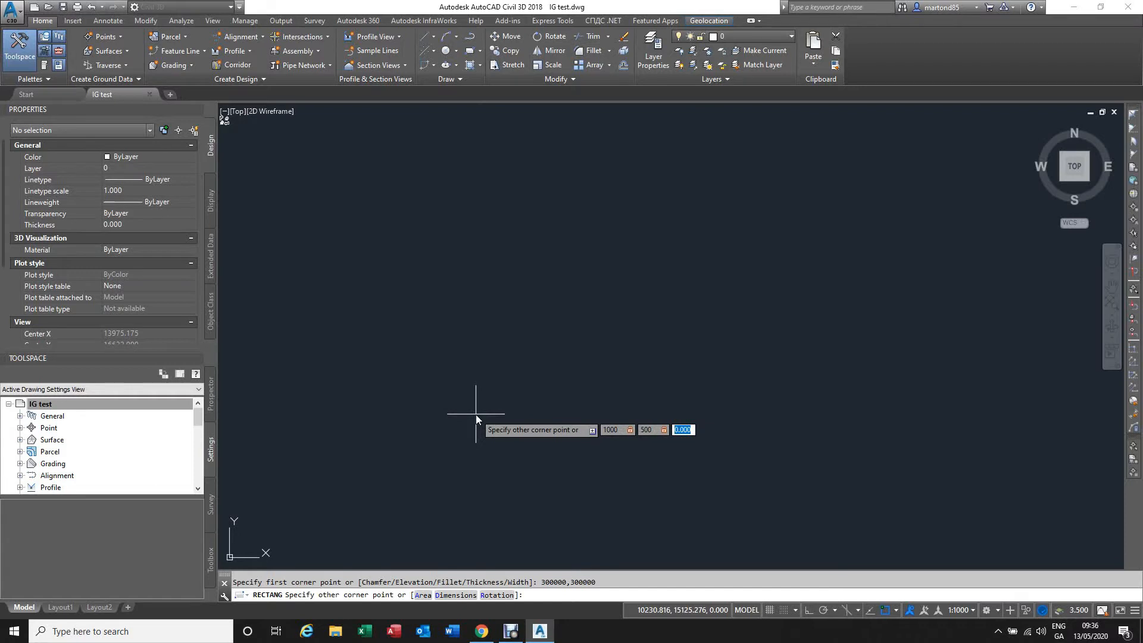
key("Return")
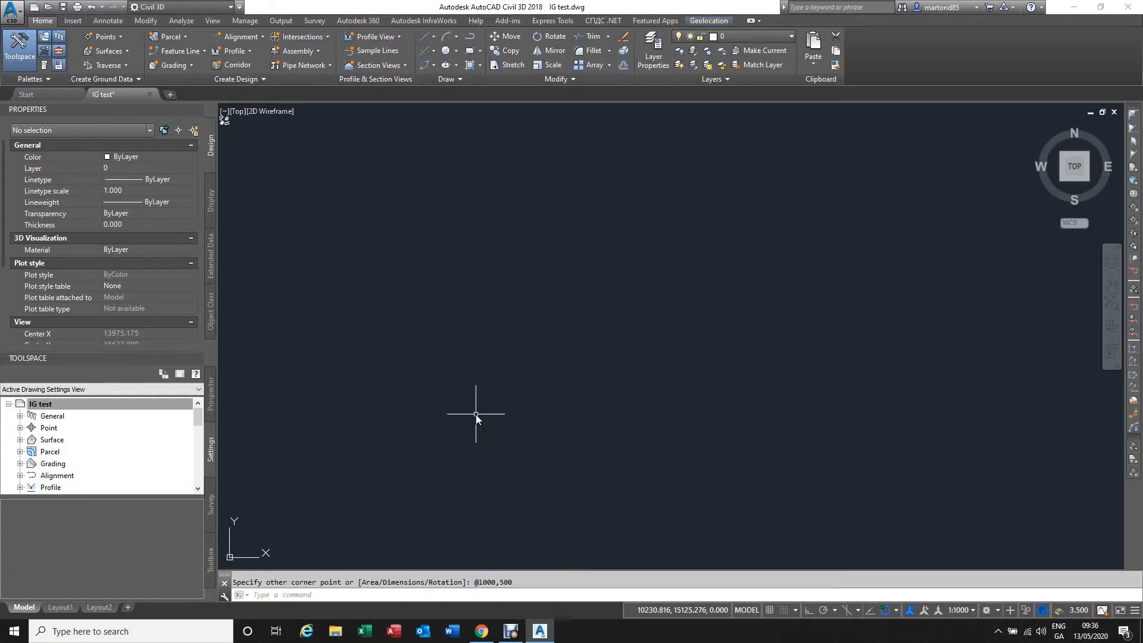
middle_click(477, 414)
middle_click(477, 415)
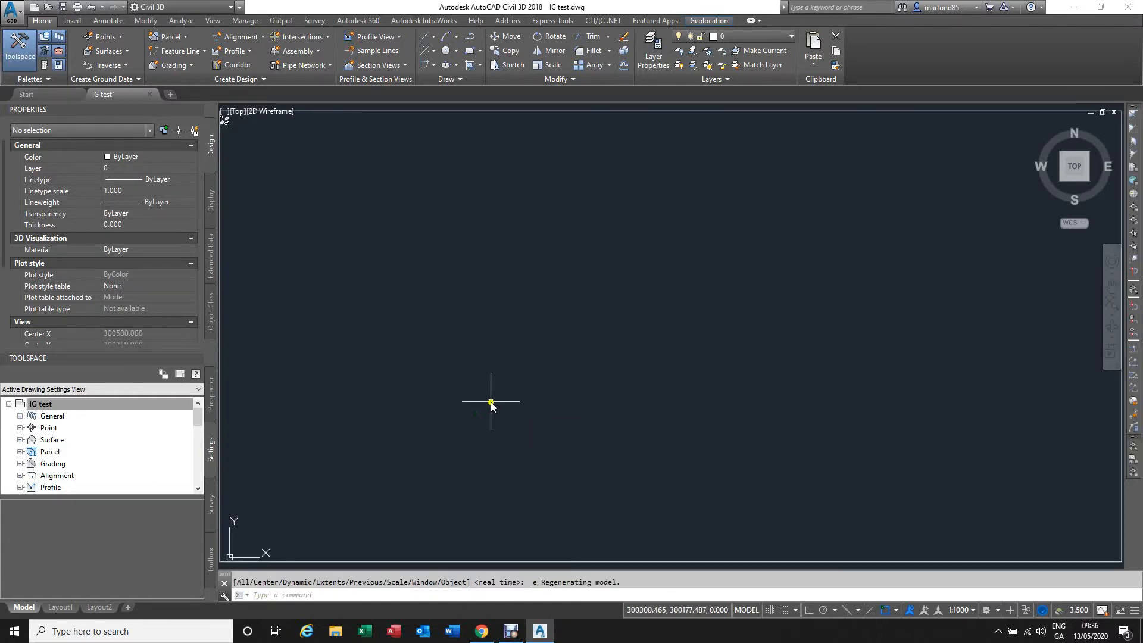
scroll(605, 309, "down", 4)
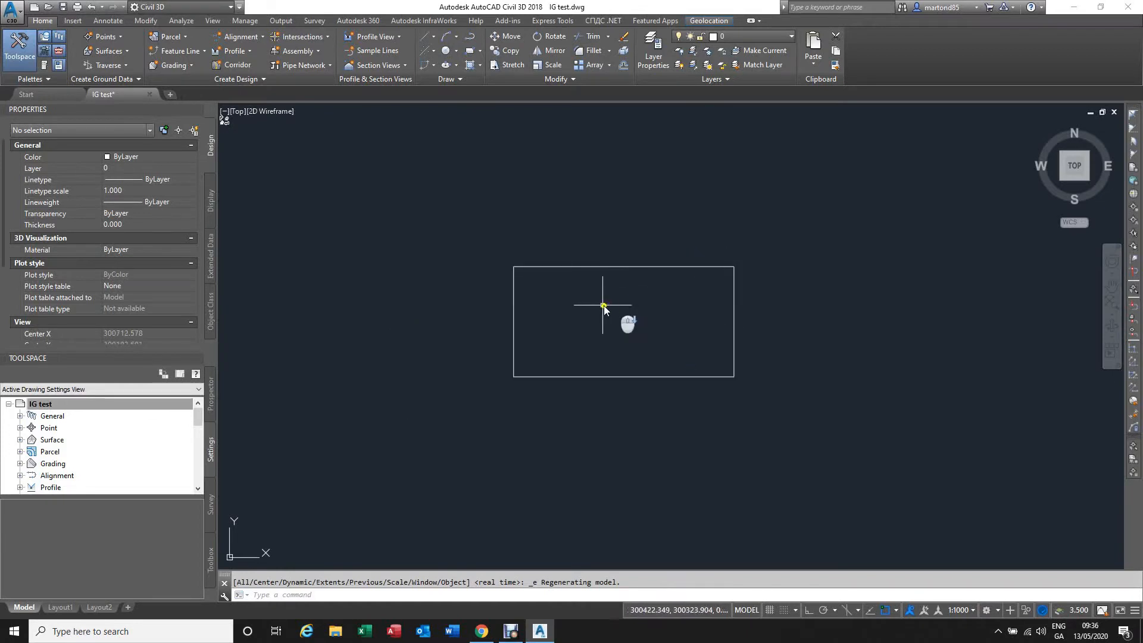
scroll(571, 342, "up", 2)
scroll(715, 276, "up", 2)
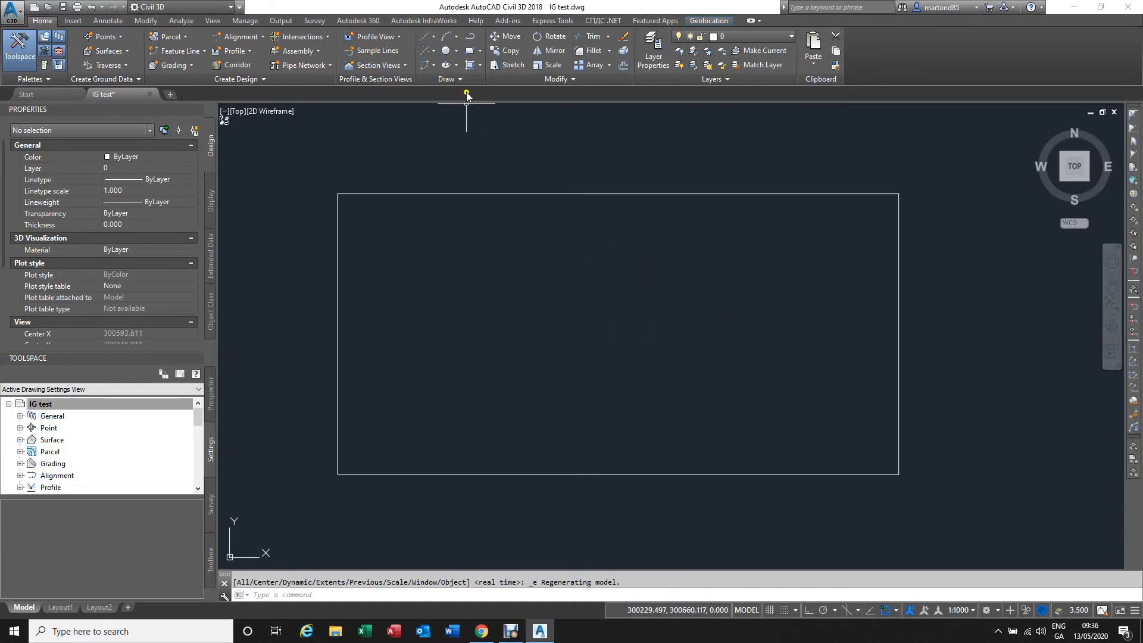
Start the Polyline command and make BB the current layer.
left_click(447, 37)
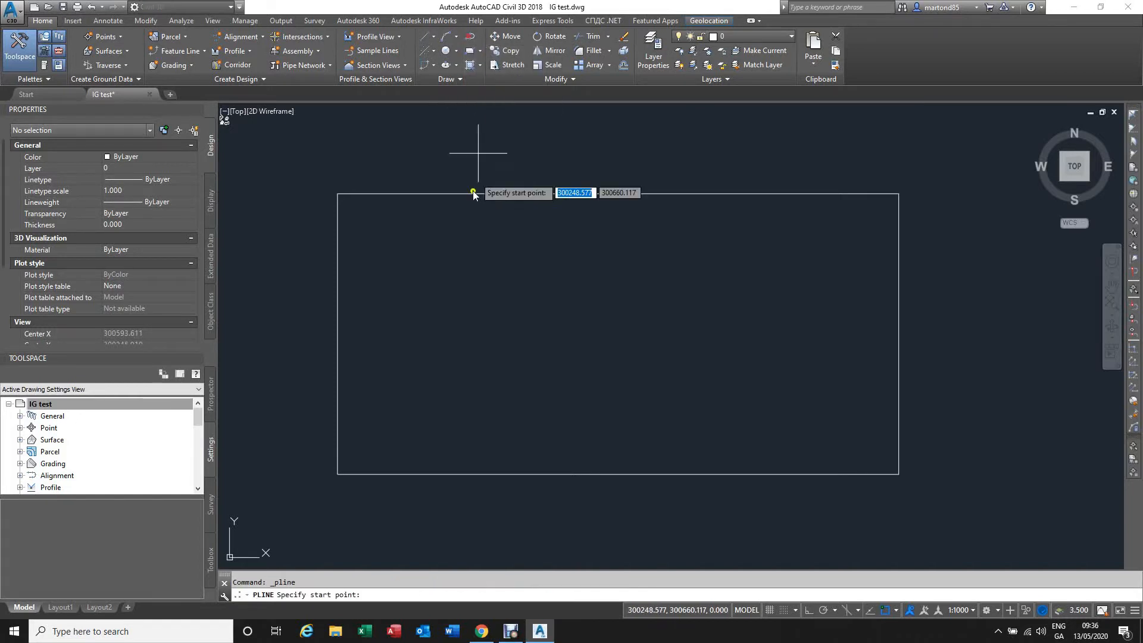
left_click(781, 37)
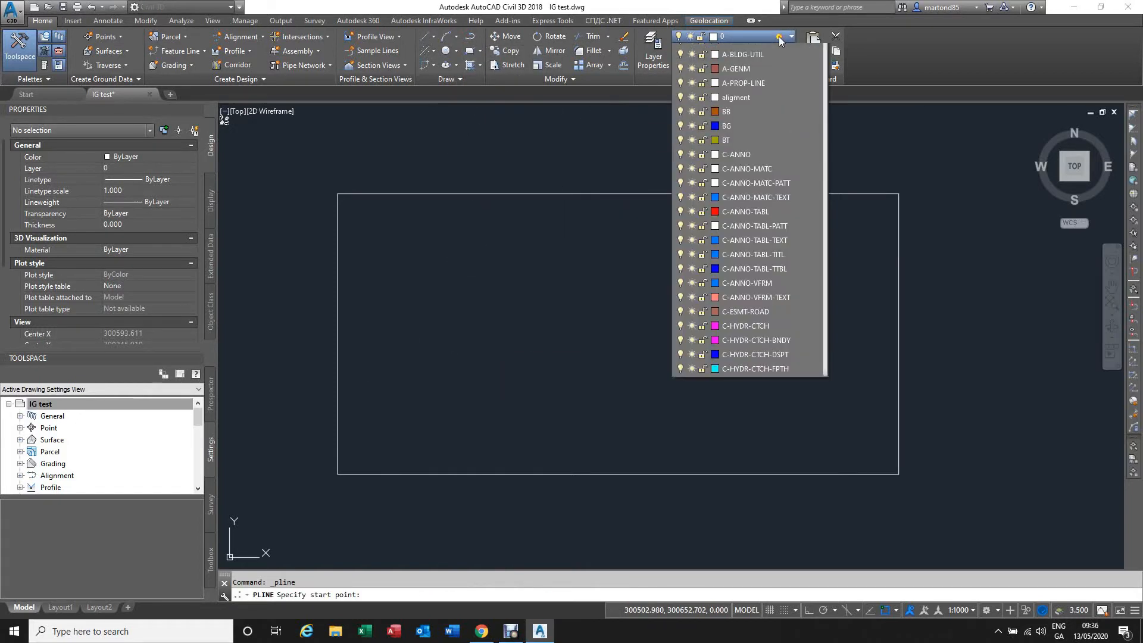
left_click(728, 208)
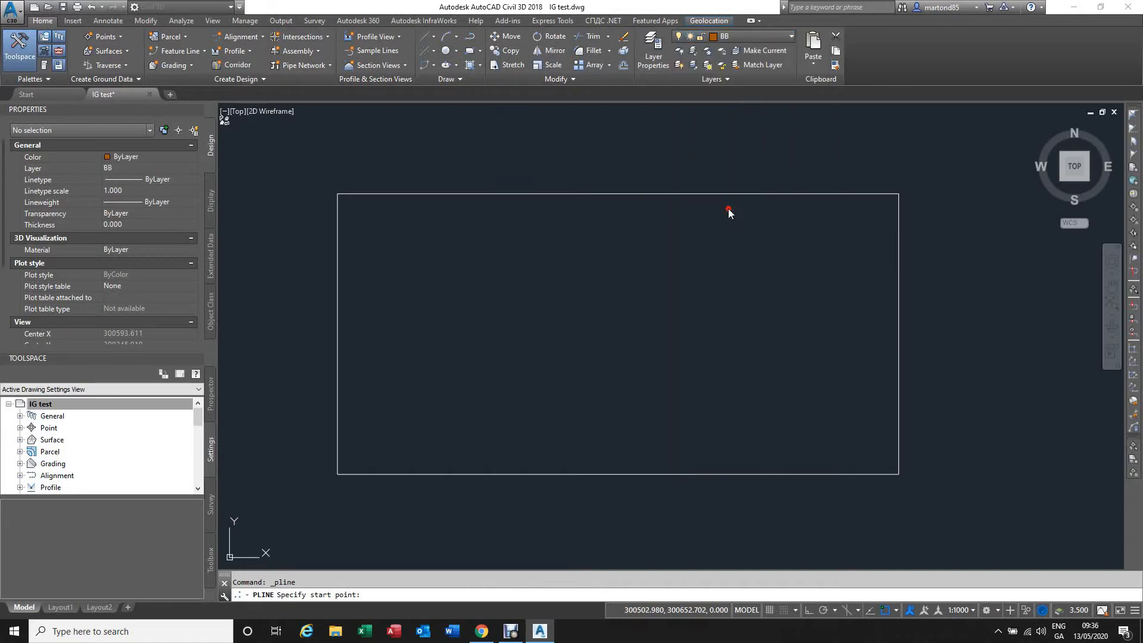
scroll(391, 465, "up", 2)
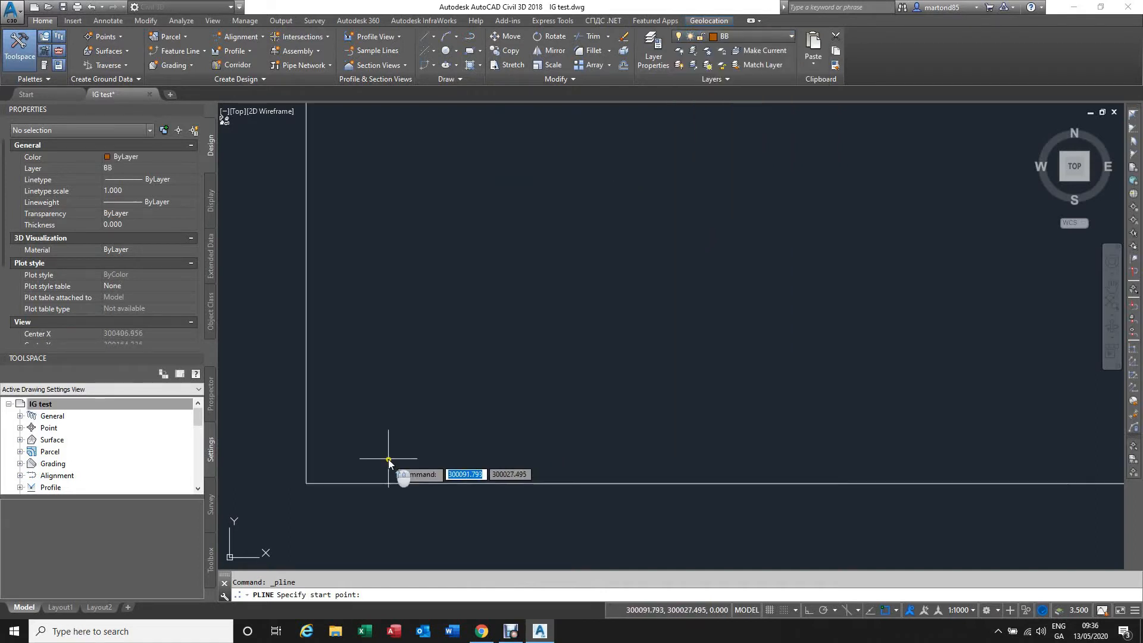
Draw a closed irregular plot outline in the western part of the rectangle, starting at about 300105, 300089.
left_click(400, 400)
left_click(401, 269)
scroll(387, 403, "down", 2)
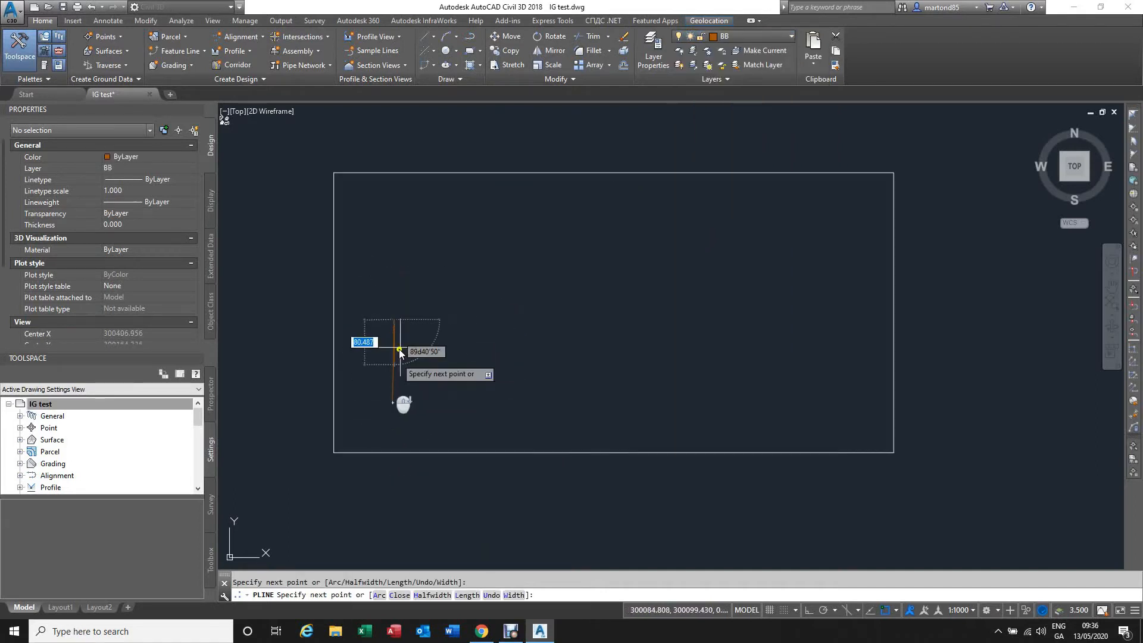
left_click(377, 274)
left_click(384, 236)
left_click(471, 236)
left_click(446, 285)
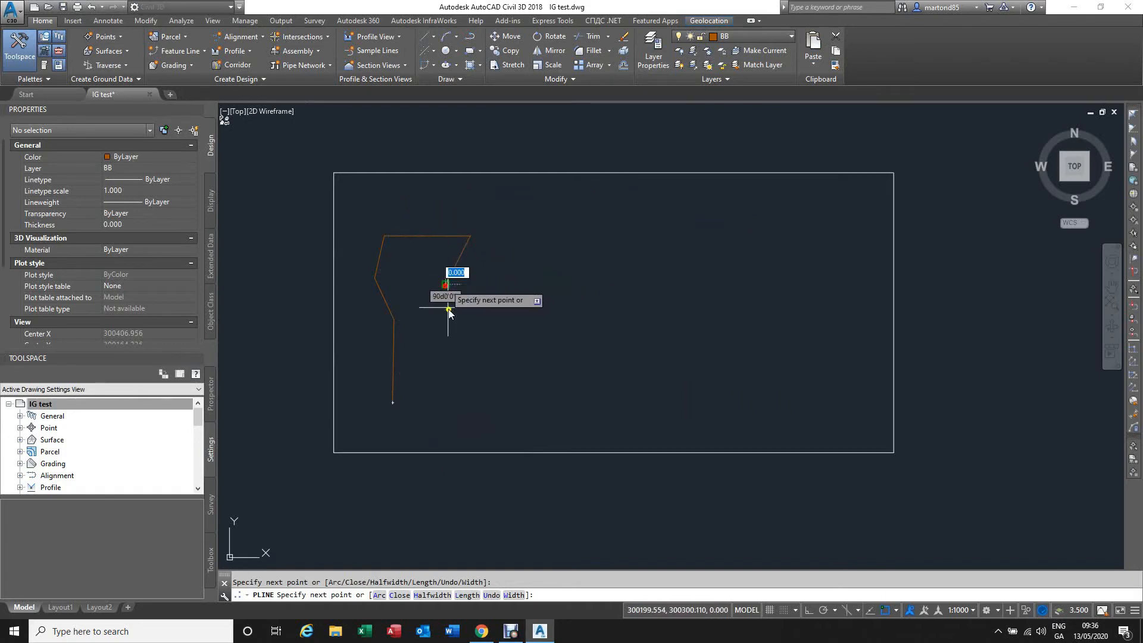
left_click(459, 324)
left_click(509, 364)
left_click(456, 373)
left_click(459, 413)
left_click(393, 403)
key("Return")
Draw a polyline enclosing a small plot against the first outline's northeast corner, starting from its inner eastern vertex.
key("Return")
left_click(446, 286)
left_click(524, 271)
left_click(533, 237)
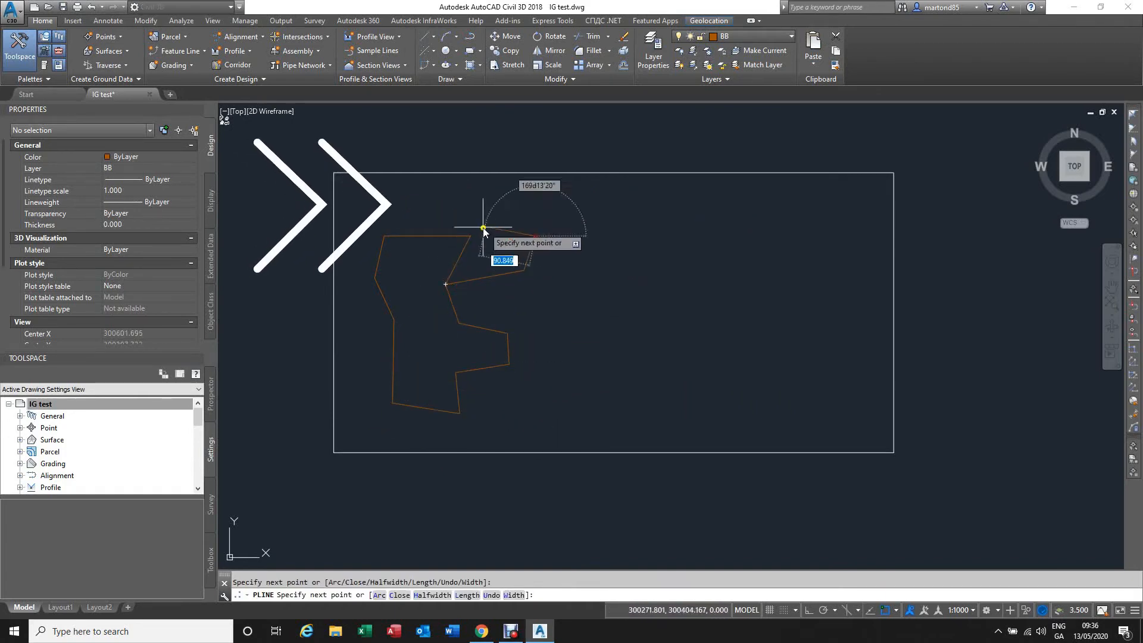
Draw a stepped boundary polyline from the small northern plot's southeast corner round to the first outline's eastern edge.
left_click(524, 270)
left_click(584, 265)
left_click(589, 303)
left_click(496, 307)
left_click(507, 333)
key("Return")
Draw a polyline enclosing a long northern plot that extends east from the small northern plot.
key("Return")
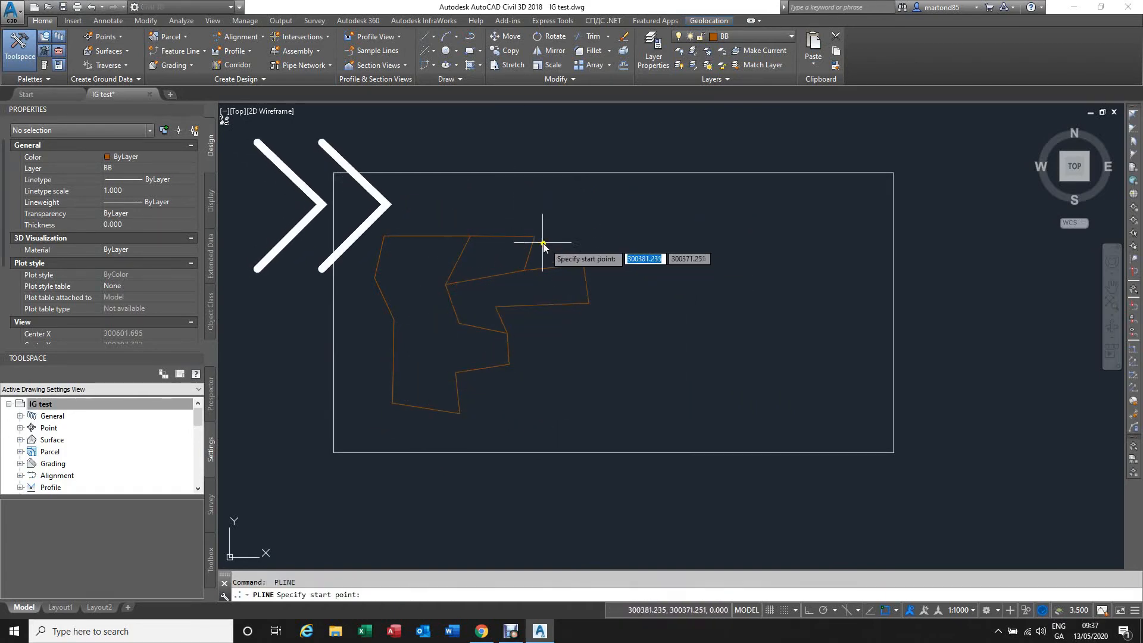
left_click(534, 237)
left_click(678, 229)
left_click(673, 263)
left_click(584, 265)
key("Return")
Draw a polyline from the stepped boundary's eastern corner south and back west to the first outline, enclosing another plot.
key("Return")
left_click(589, 303)
left_click(593, 350)
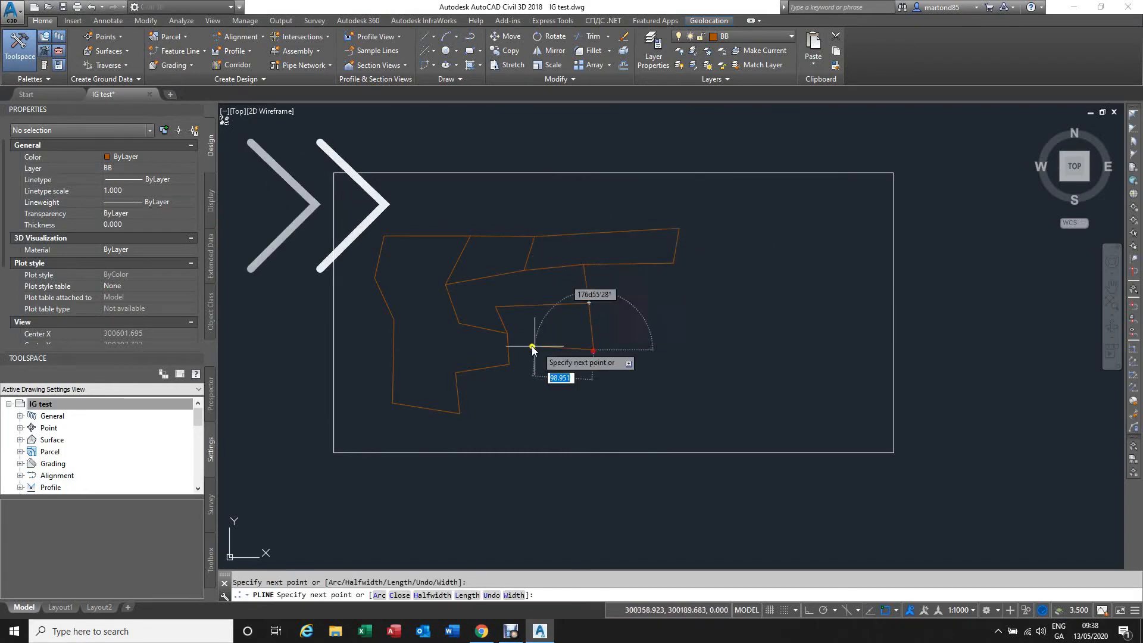
left_click(507, 334)
key("Return")
Draw a polyline enclosing a southern plot between the first outline's two southeastern projecting corners.
key("Return")
left_click(509, 365)
left_click(585, 397)
left_click(584, 425)
left_click(460, 414)
key("Return")
Draw a boundary from the southern plot's northeast corner to the central plot corner and on east toward the long northern plot.
key("Return")
left_click(584, 398)
left_click(593, 350)
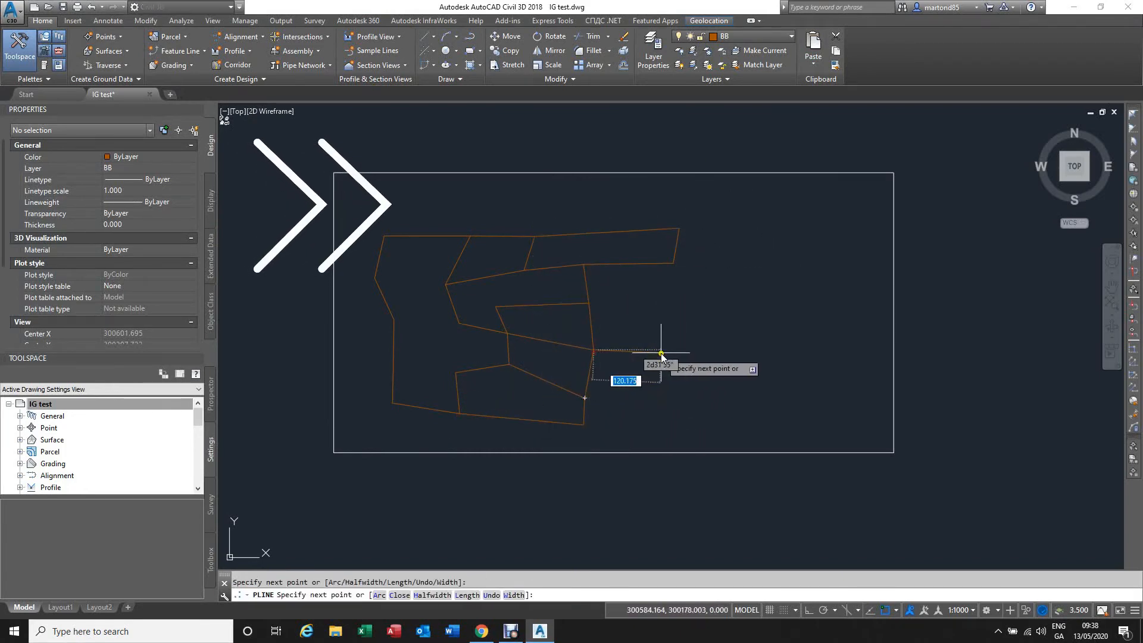
left_click(661, 353)
key("Return")
Draw a polyline from the eastern central vertex south and back west to the southern plot's southeast corner.
left_click(661, 353)
left_click(675, 421)
left_click(583, 424)
key("Return")
Draw the next plots' boundary from the southern edge east, north and back to the long northern plot, with a dividing line midway.
key("Return")
left_click(674, 420)
left_click(728, 420)
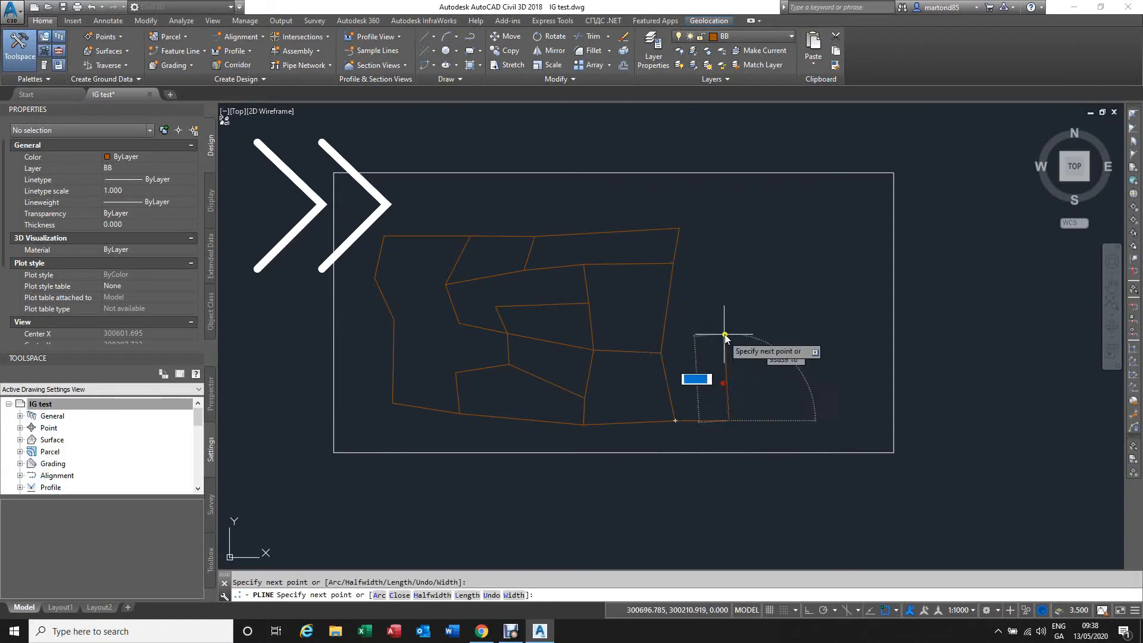
left_click(725, 332)
left_click(725, 332)
left_click(723, 262)
left_click(674, 263)
key("Return")
Draw a polyline enclosing a small plot off the eastern end of the long northern plot.
key("Return")
left_click(679, 228)
left_click(736, 228)
left_click(723, 262)
key("Return")
Draw a polyline enclosing a full-height plot east of the existing plots, ending at their southeast corner.
key("Return")
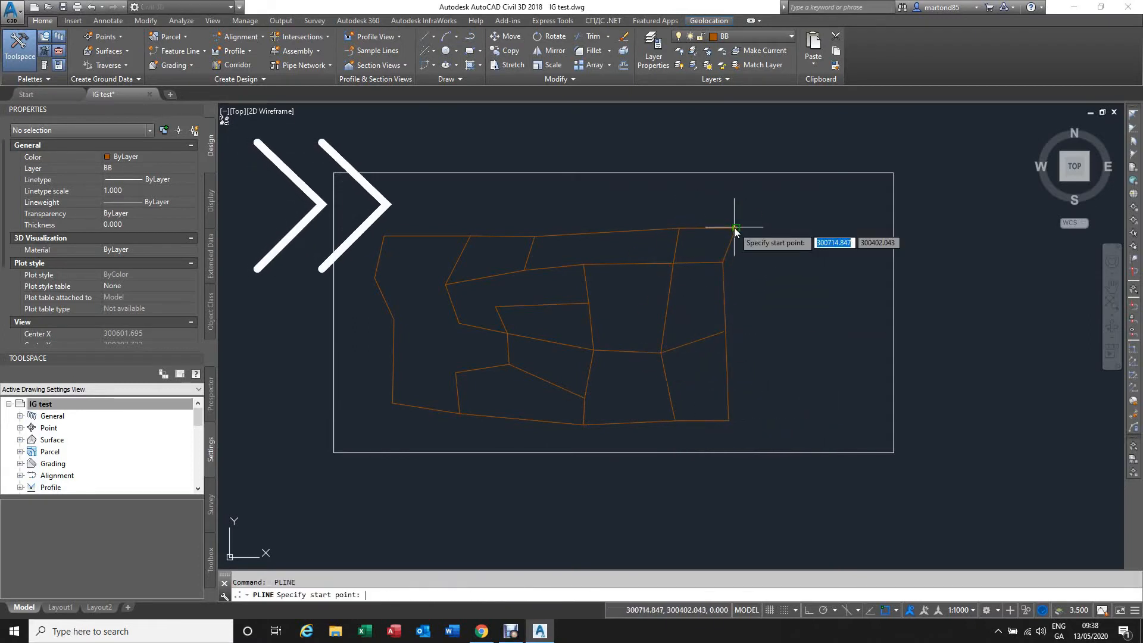
left_click(790, 407)
left_click(729, 421)
key("Return")
Draw a polyline enclosing a narrow full-height strip plot along the eastern side of the last plot.
key("Return")
left_click(790, 408)
left_click(842, 398)
left_click(821, 226)
left_click(781, 230)
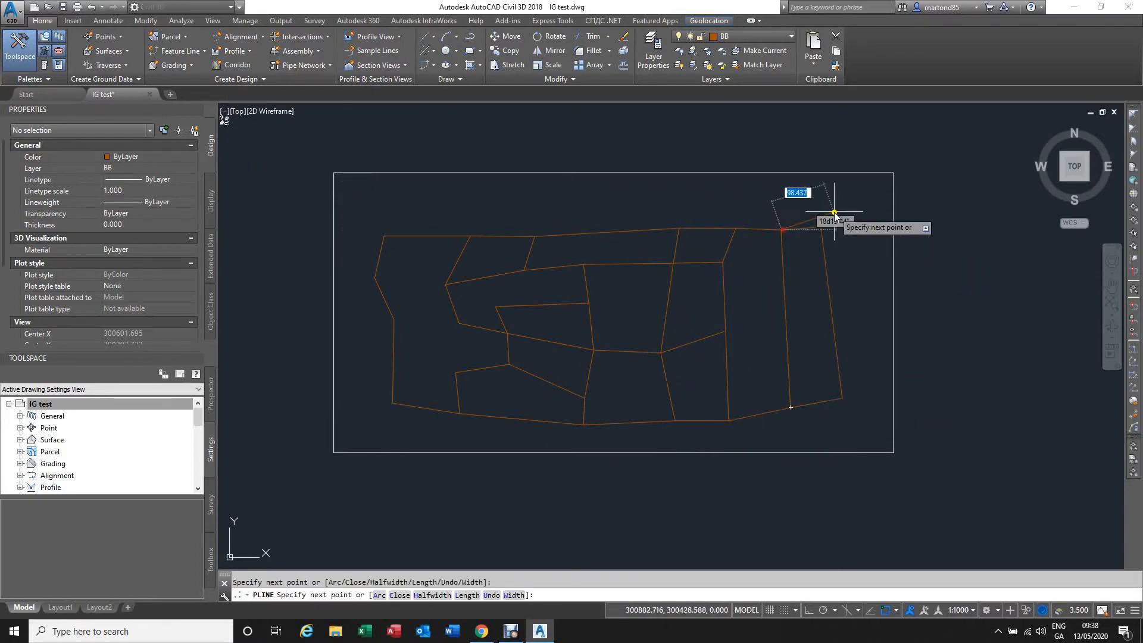
key("Return")
Draw a polyline enclosing a final narrow strip plot at the eastern end, near the rectangle's east edge.
key("Return")
left_click(878, 389)
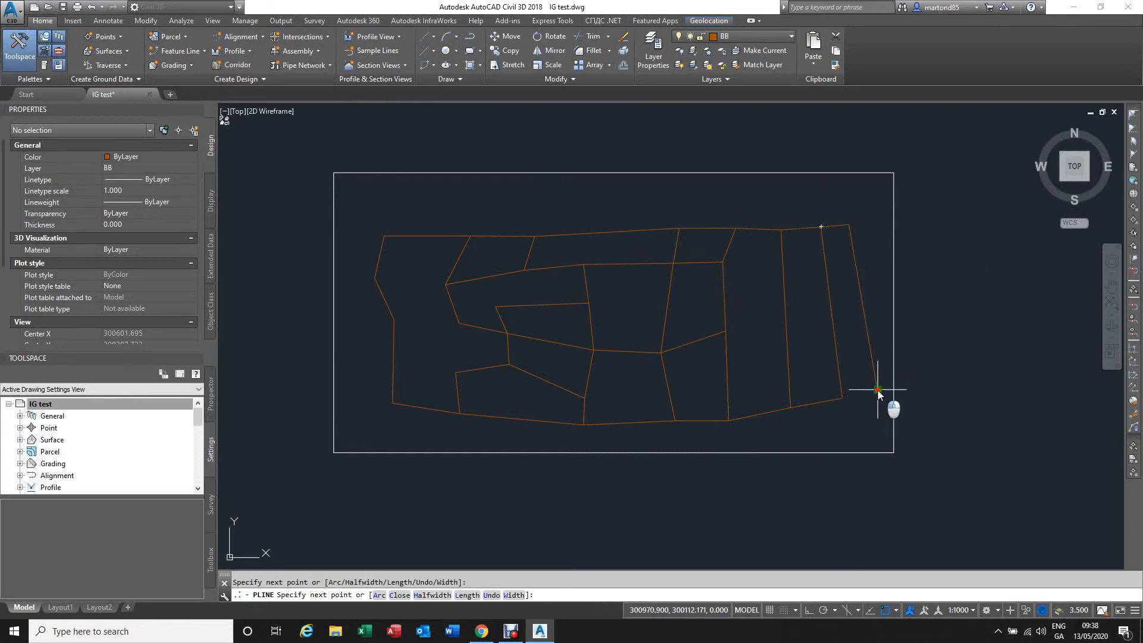
left_click(845, 399)
key("Return")
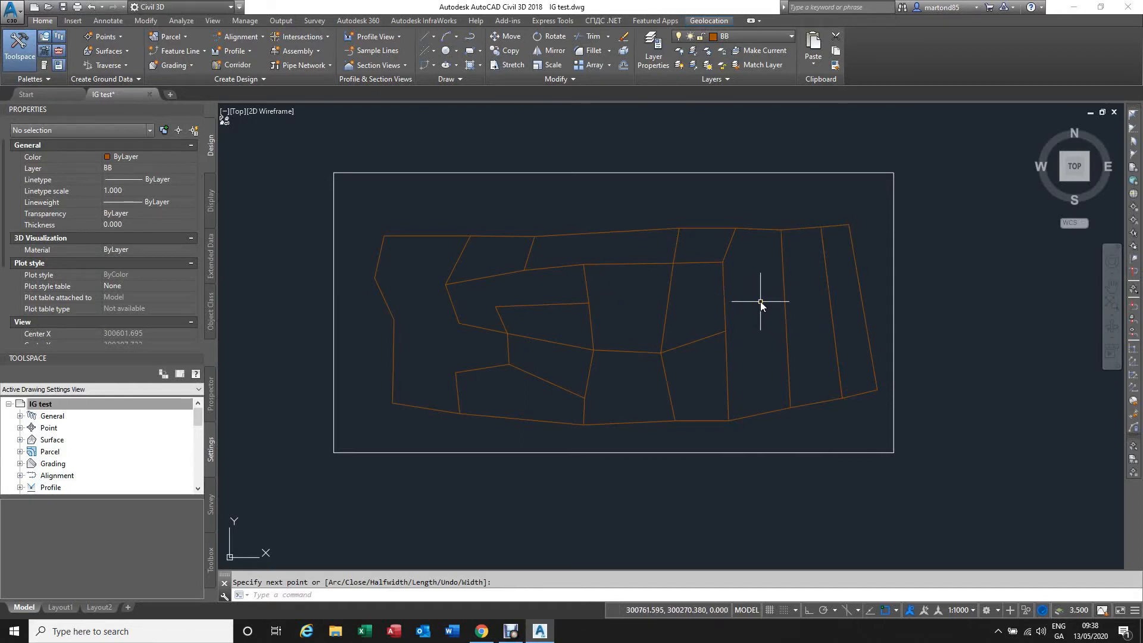
Inspect the completed plot polylines inside the rectangle, checking individual plots at the western end.
scroll(449, 318, "down", 4)
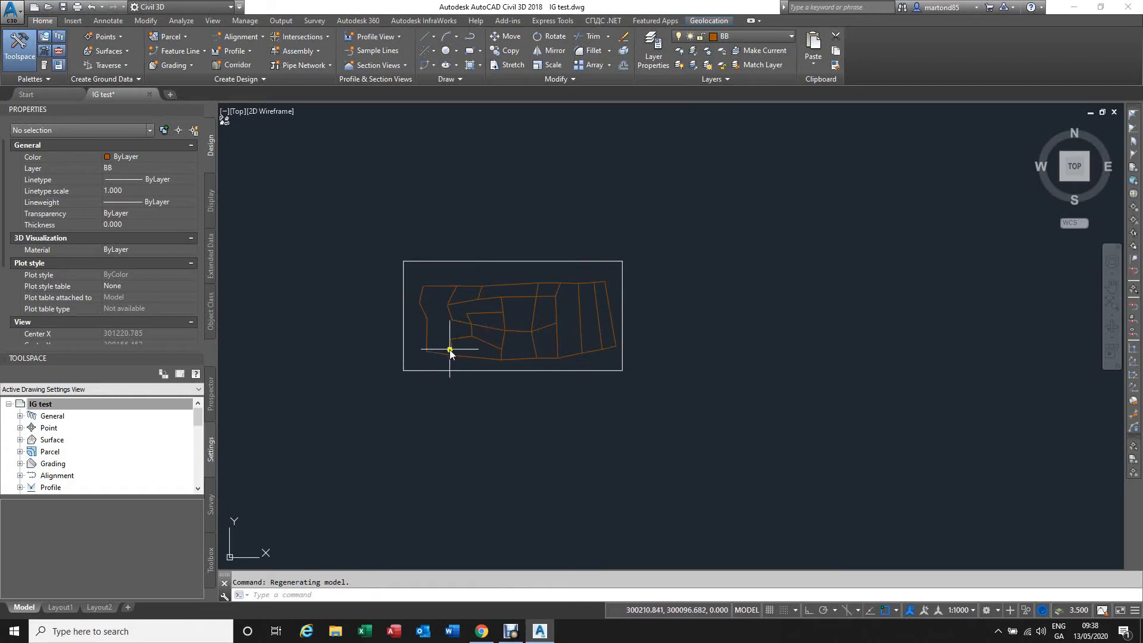
scroll(605, 197, "up", 5)
scroll(671, 263, "down", 2)
scroll(544, 274, "down", 3)
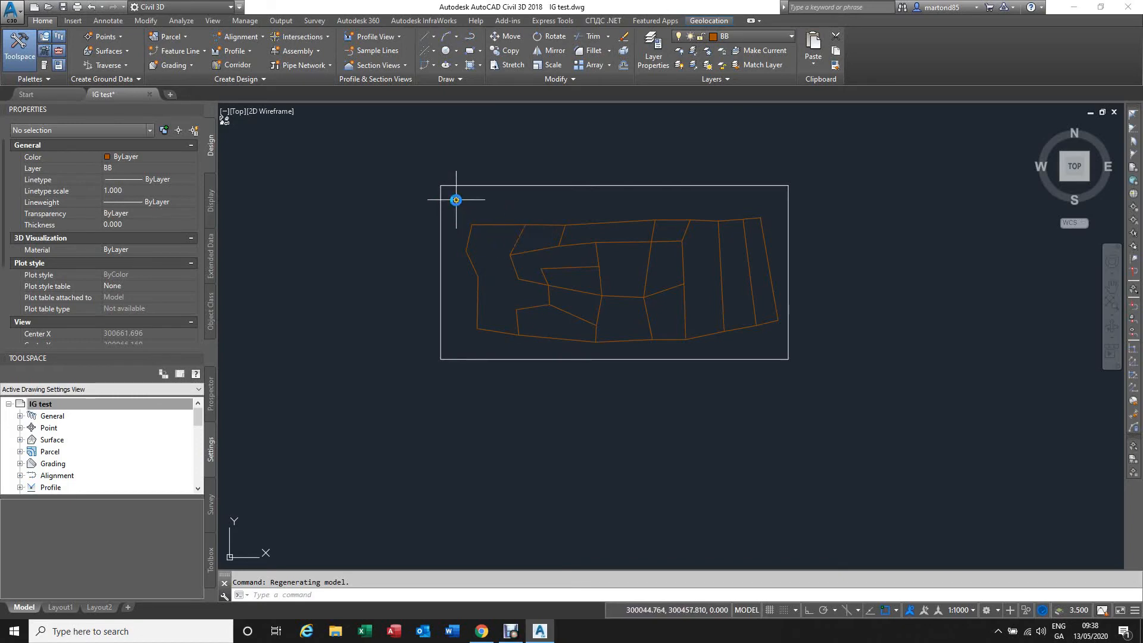
left_click(469, 237)
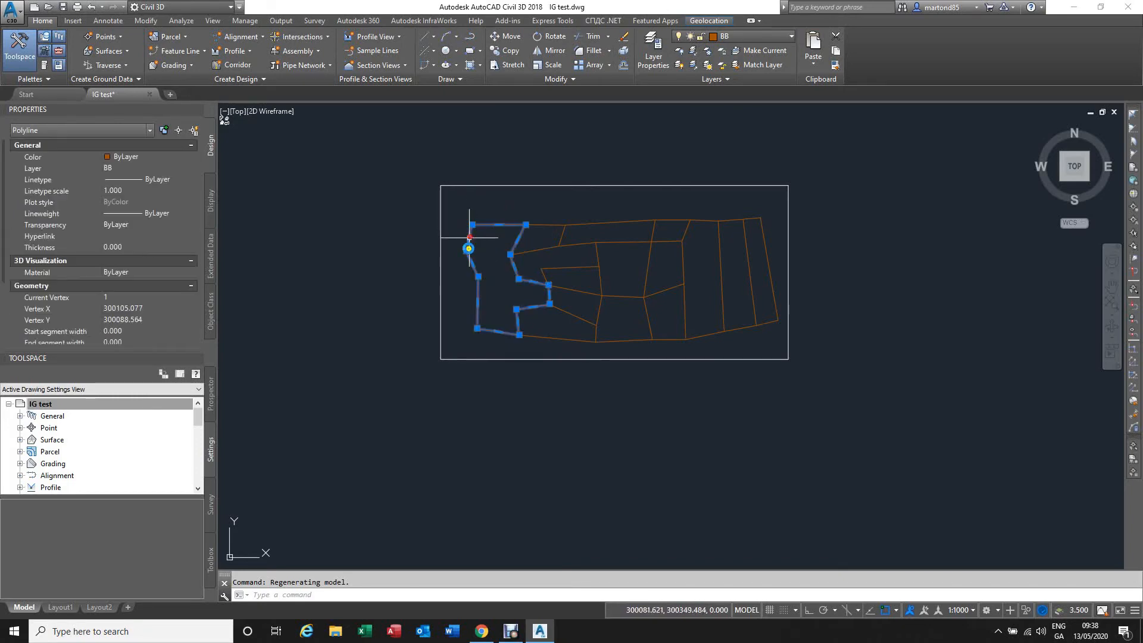
left_click(548, 225)
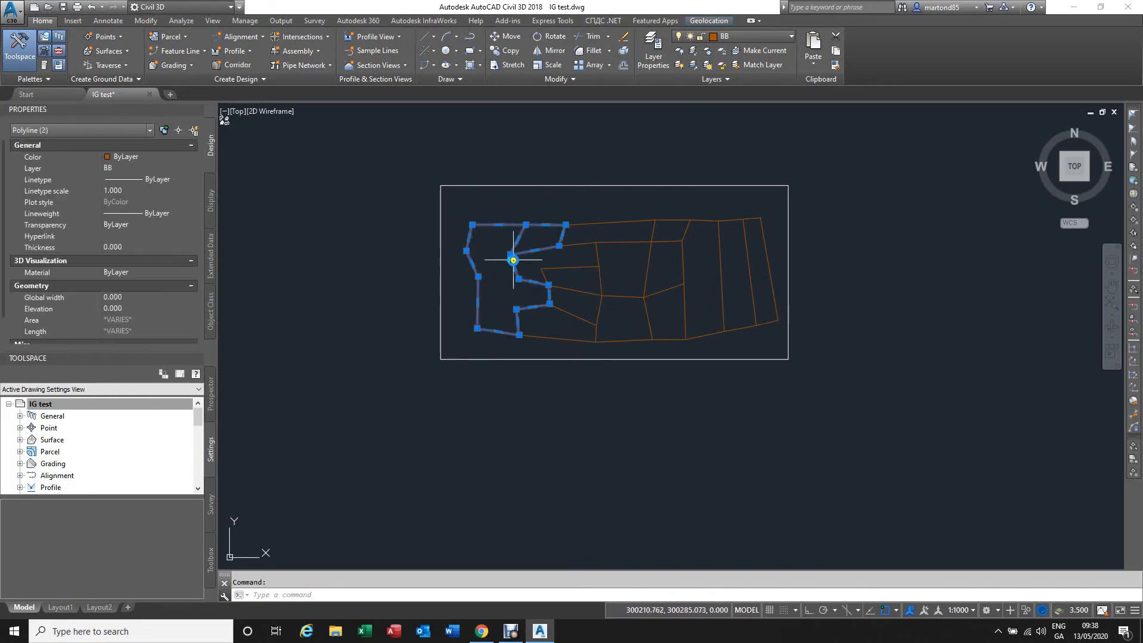
left_click(565, 267)
key("Escape")
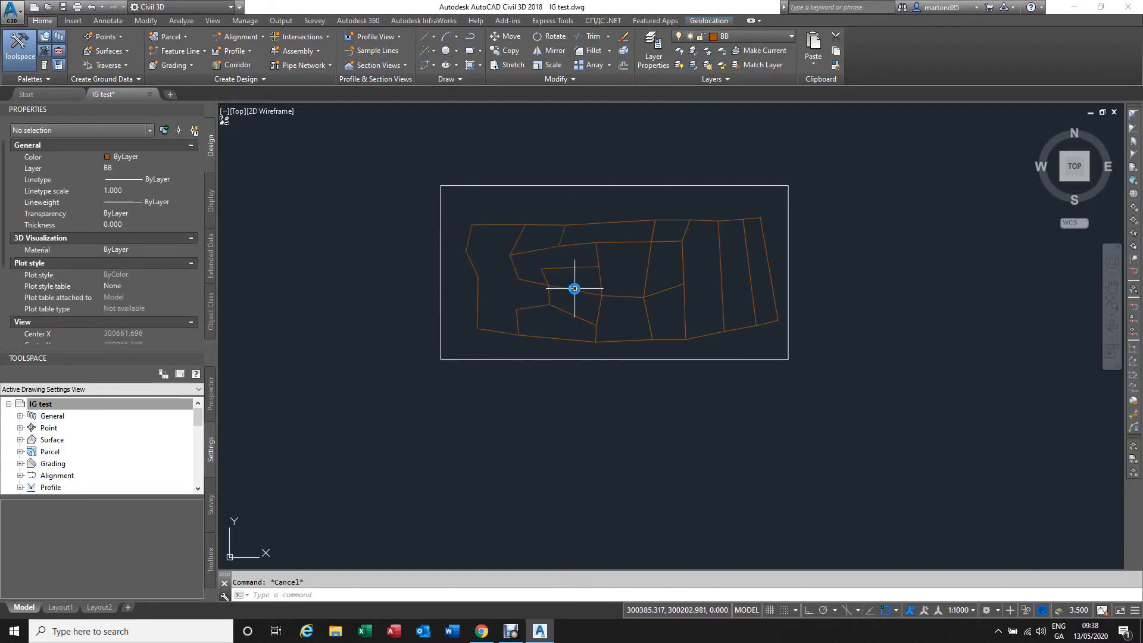
Copy all the plot polylines from their southwest corner to a spot directly below the rectangle.
left_click(452, 197)
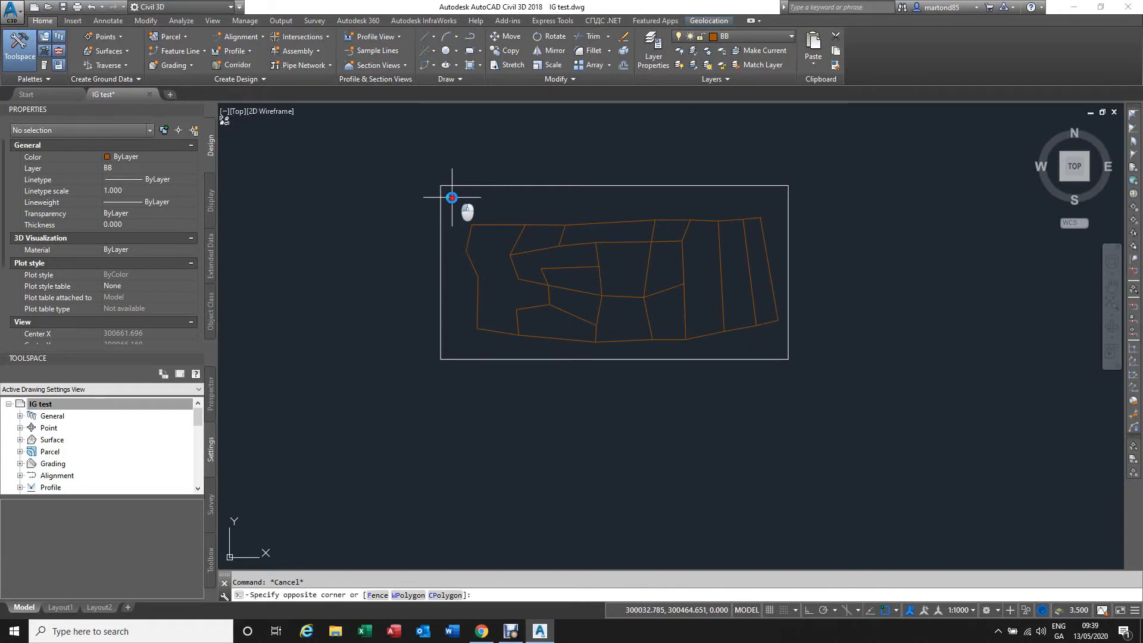
left_click(782, 351)
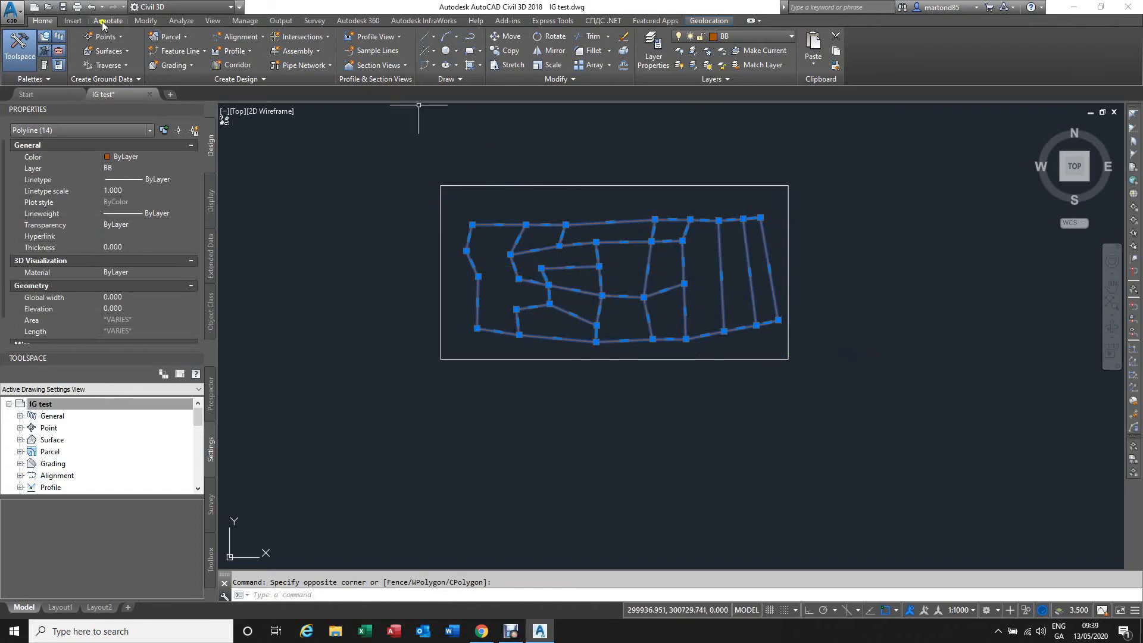
key("Escape")
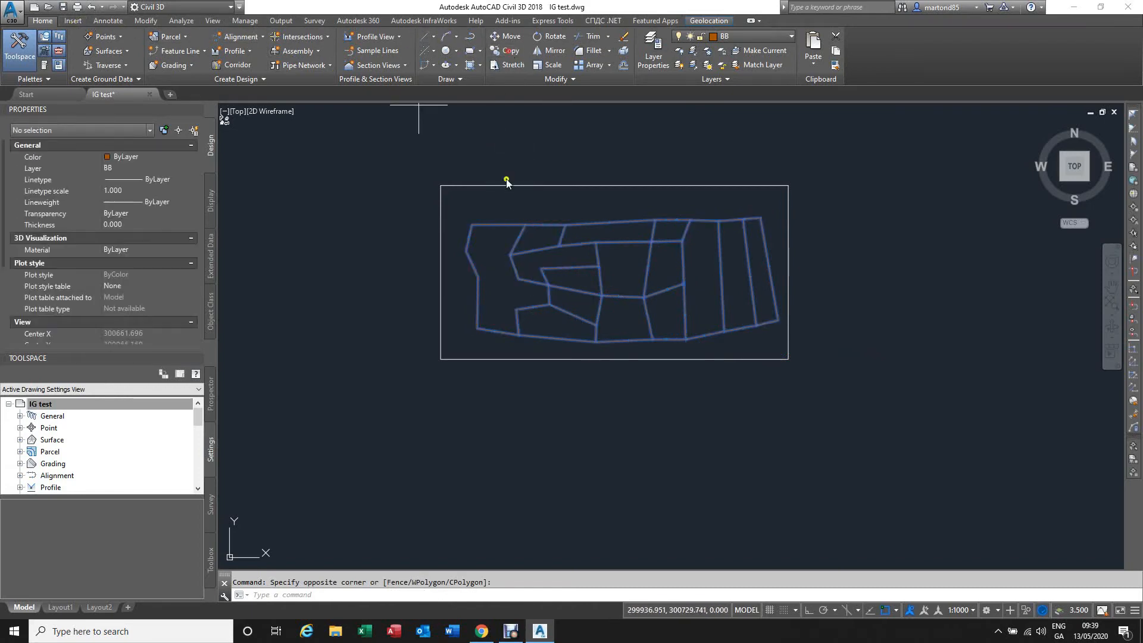
left_click(477, 329)
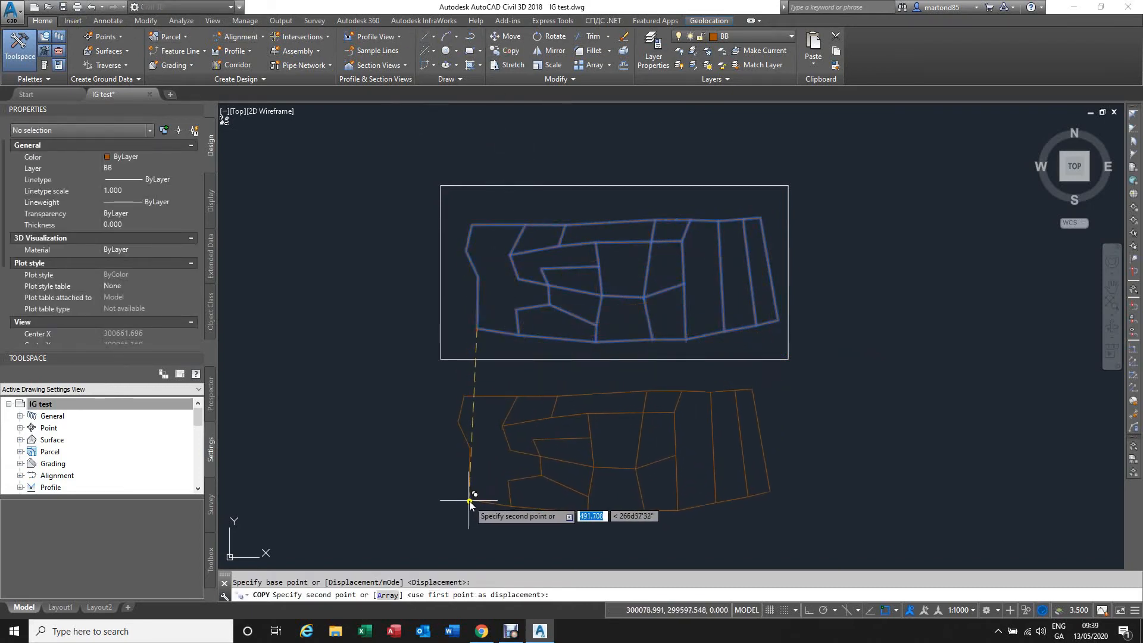
left_click(476, 505)
key("Escape")
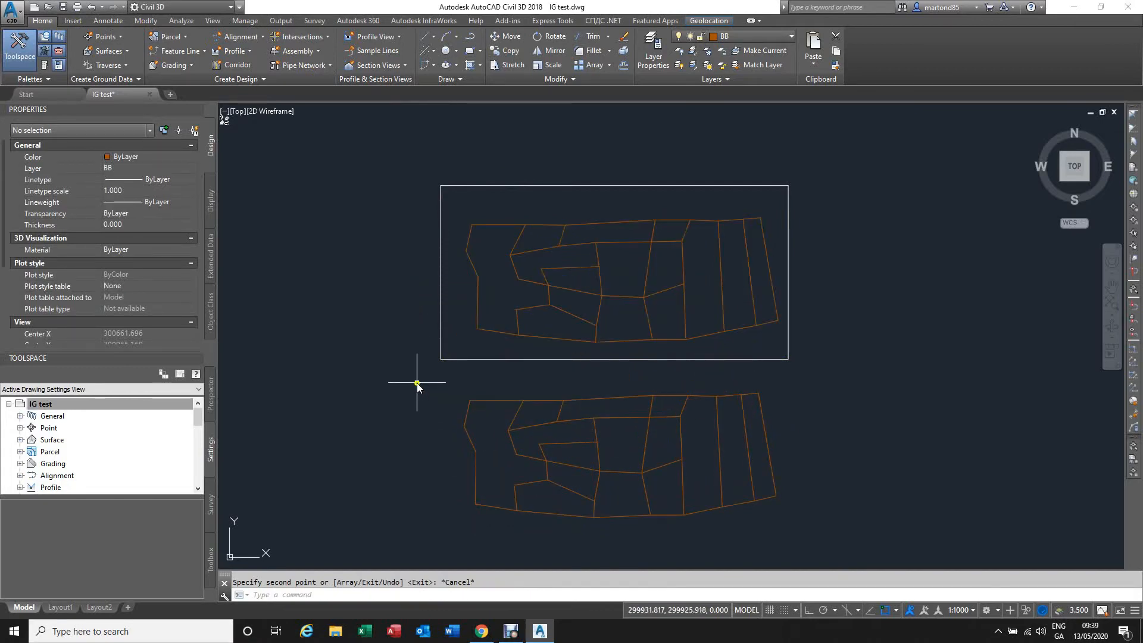
Put all the copied plot polylines below the rectangle on layer C-ANNO-TABL.
left_click(417, 384)
left_click(829, 538)
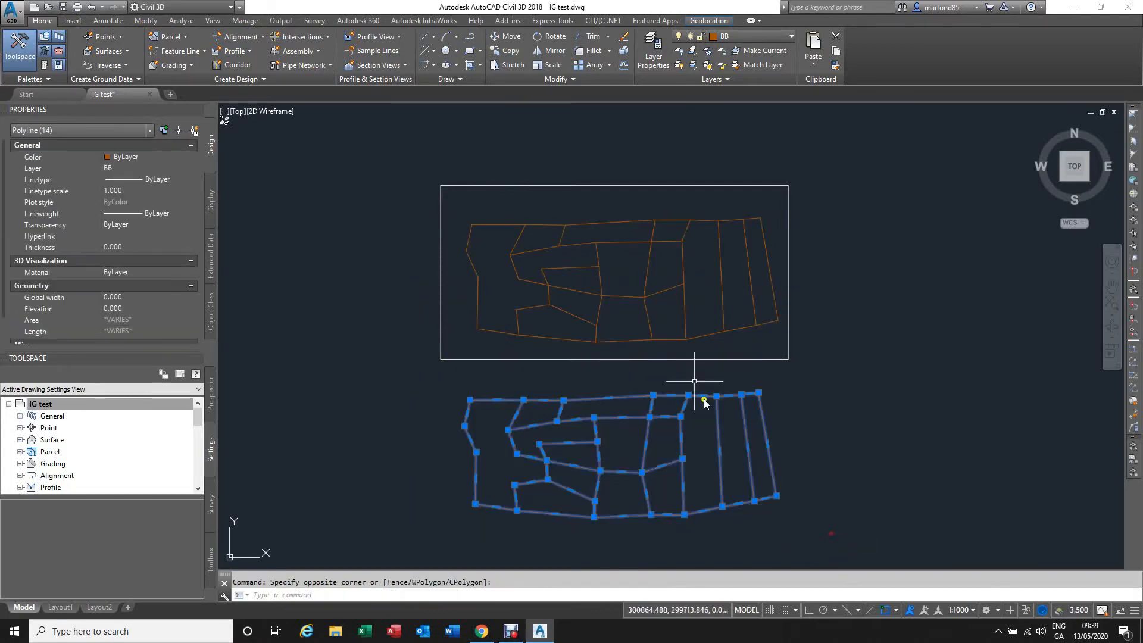
left_click(749, 34)
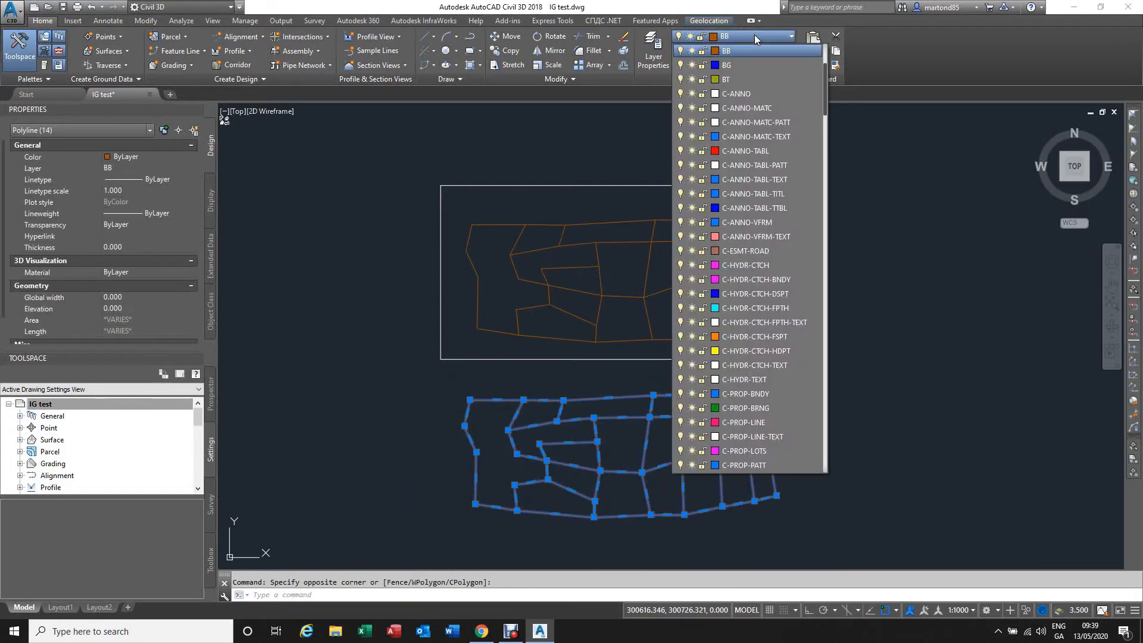
left_click(759, 150)
key("Escape")
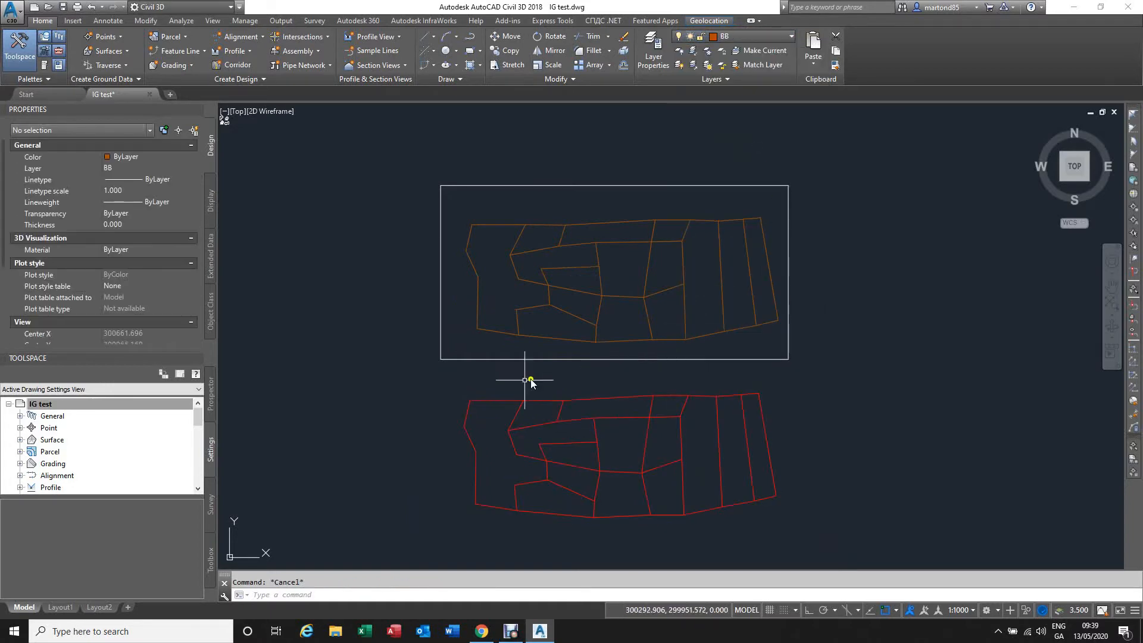
Convert the copied red plot polylines into a named block with its base point at their southwest corner.
left_click(429, 380)
left_click(833, 532)
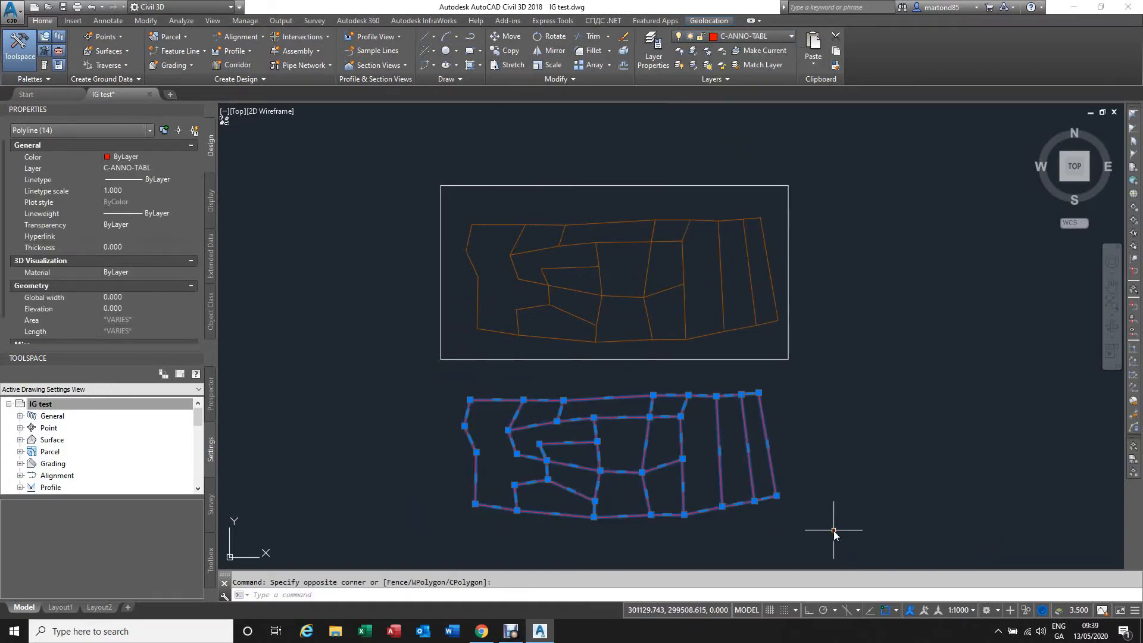
type("b")
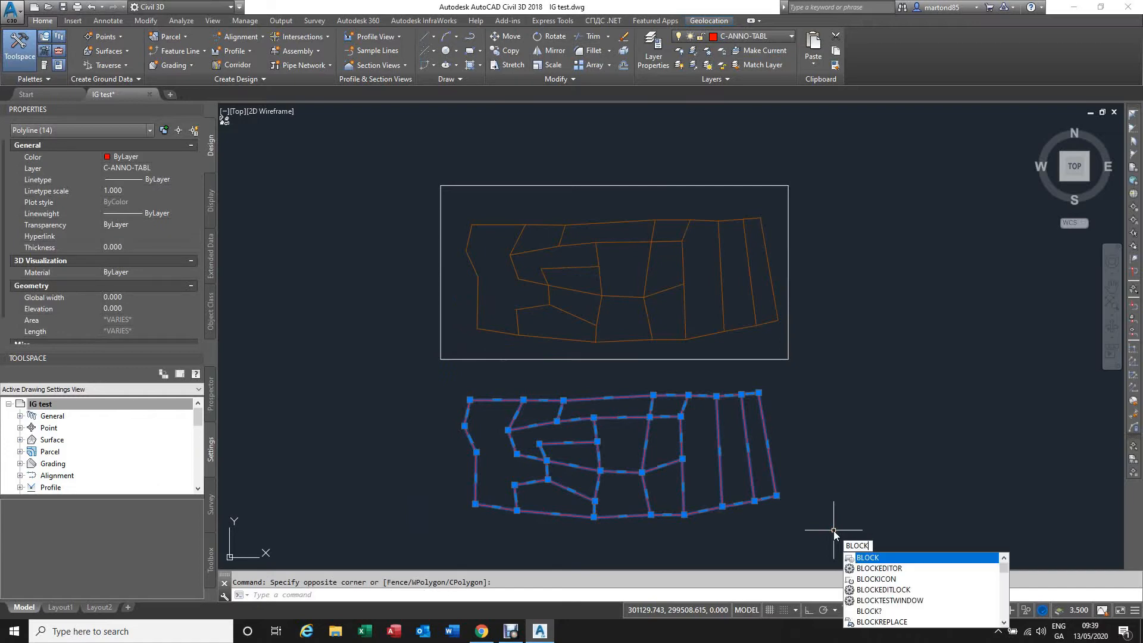
key("Return")
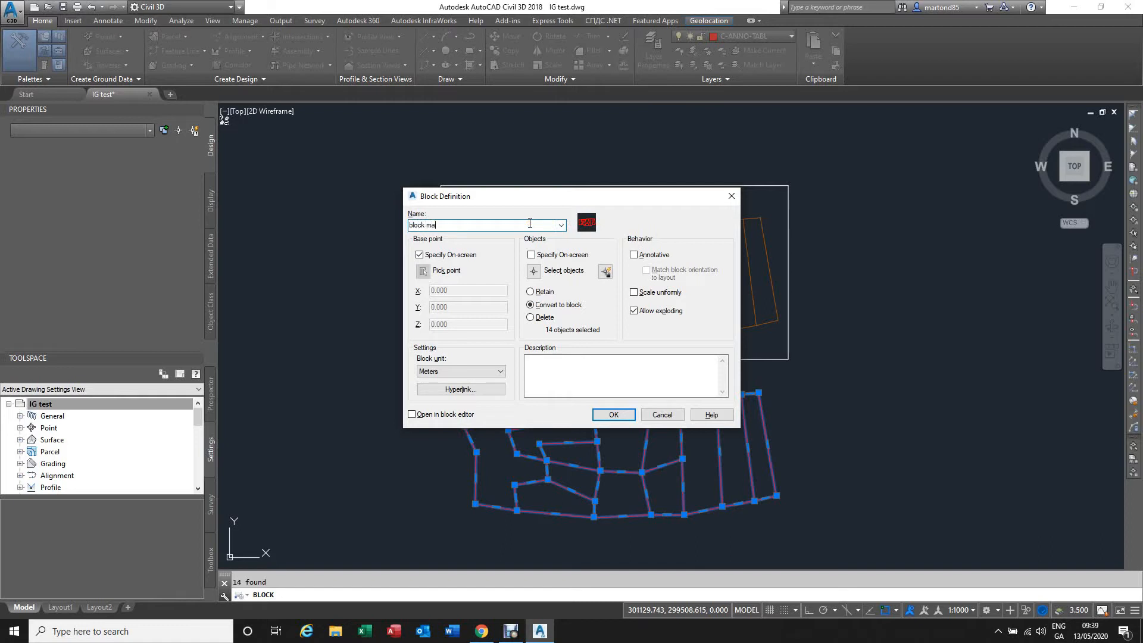
left_click(616, 415)
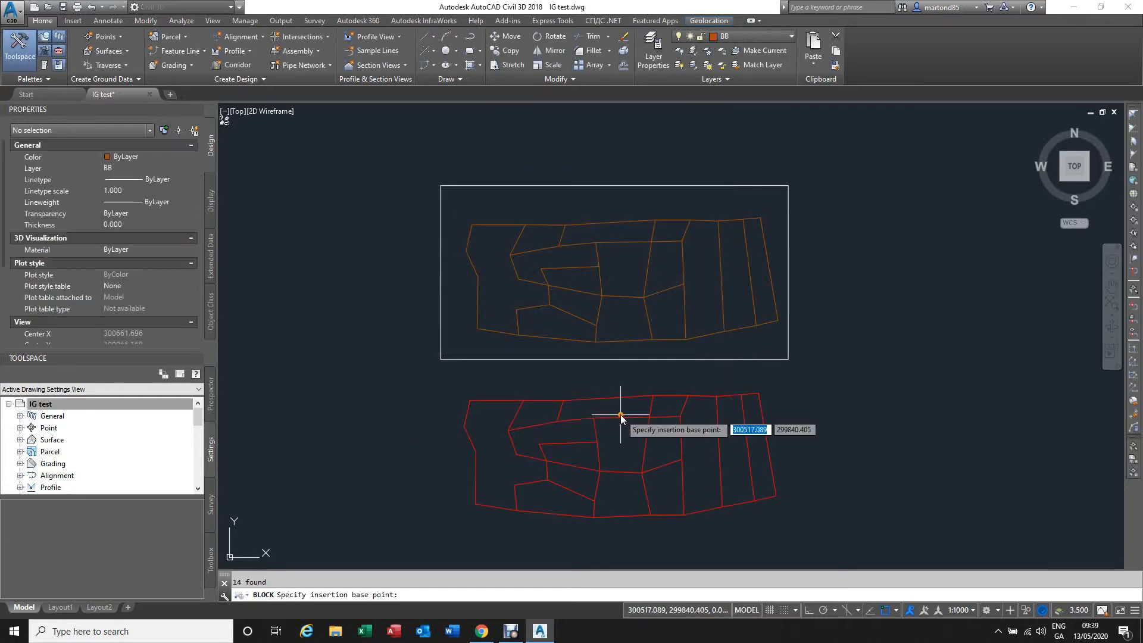
left_click(475, 505)
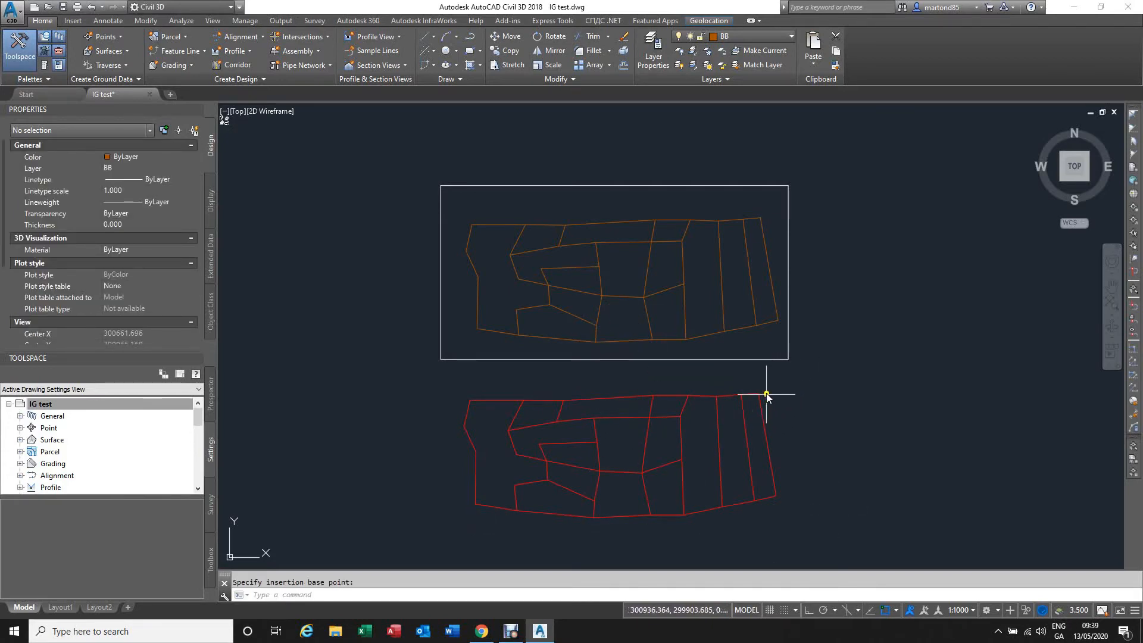
left_click(477, 466)
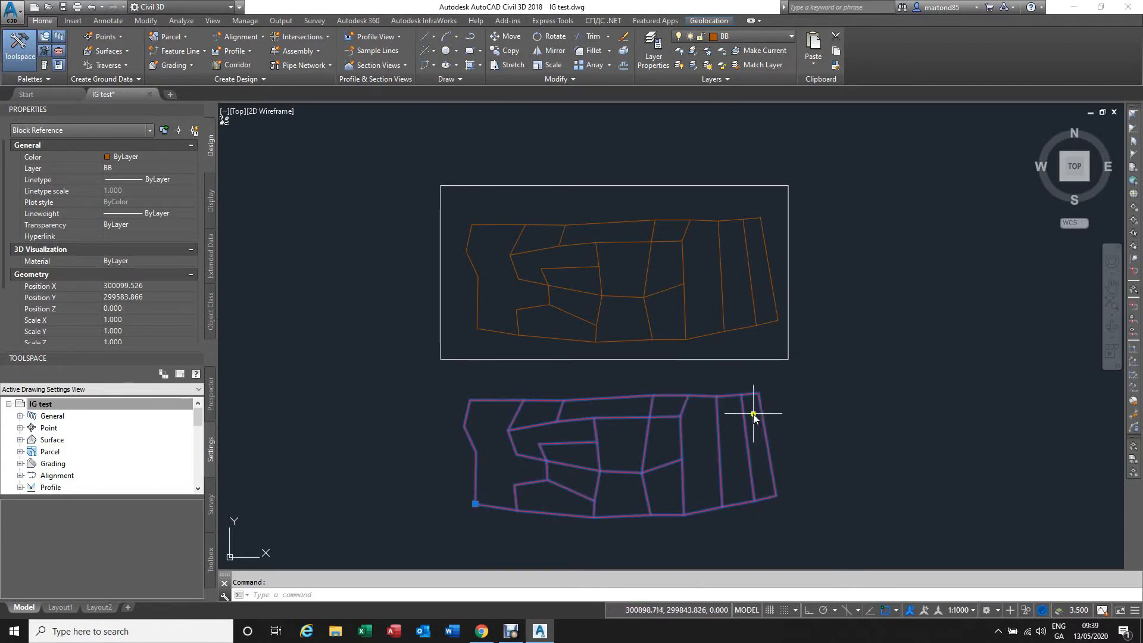
key("Escape")
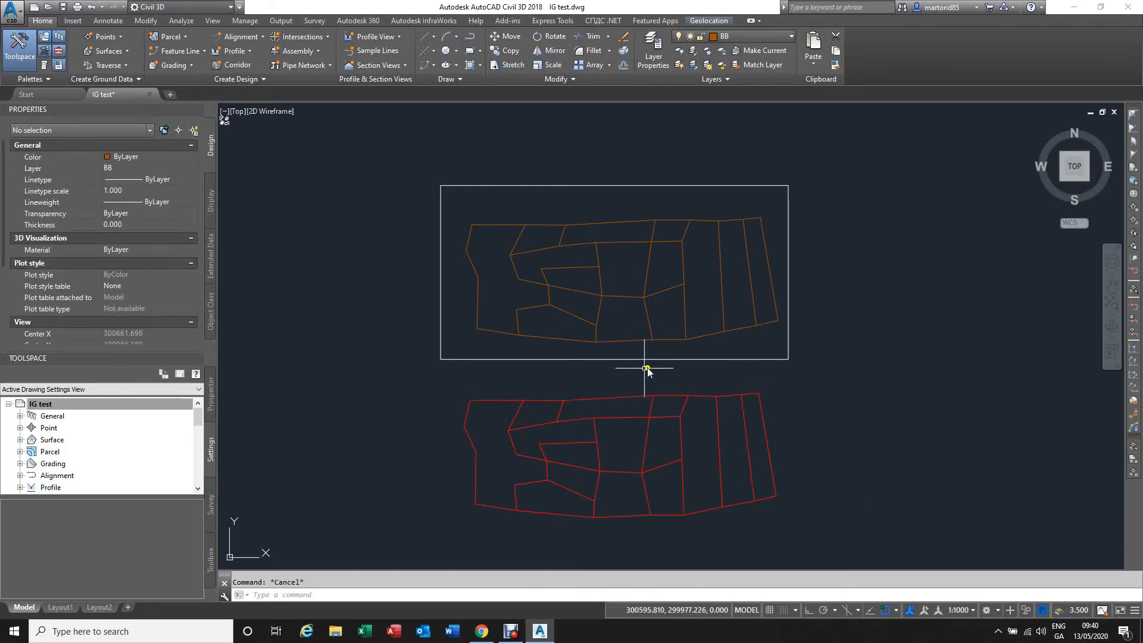
Move the red plot block by its southwest corner onto the matching corner of the original plots, and save the drawing.
left_click(664, 396)
left_click(498, 39)
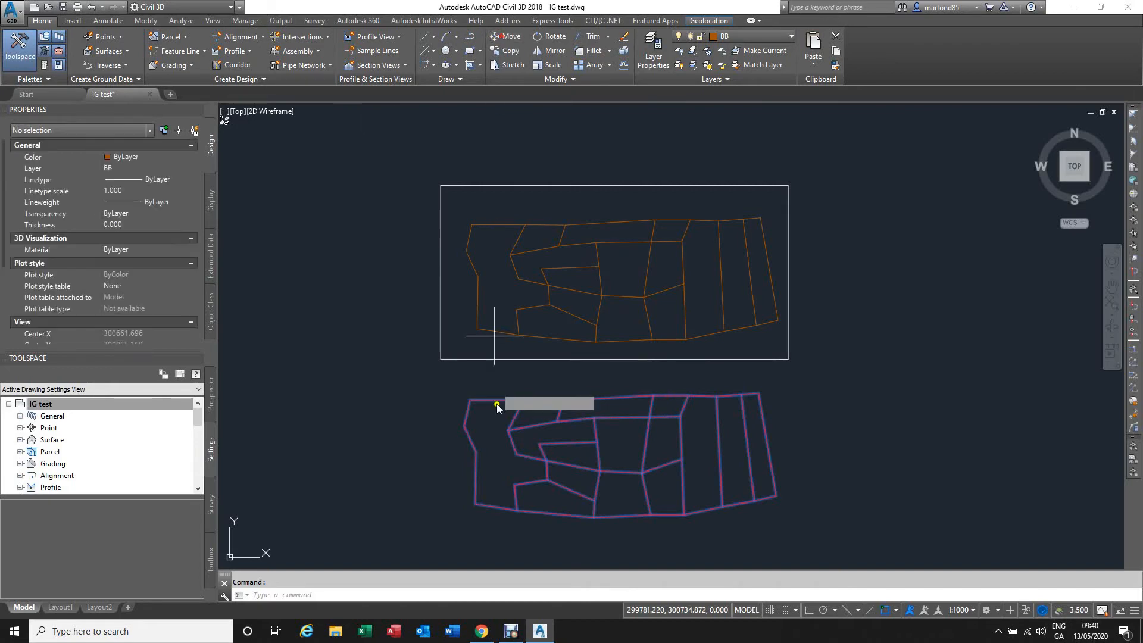
left_click(475, 505)
scroll(488, 372, "up", 5)
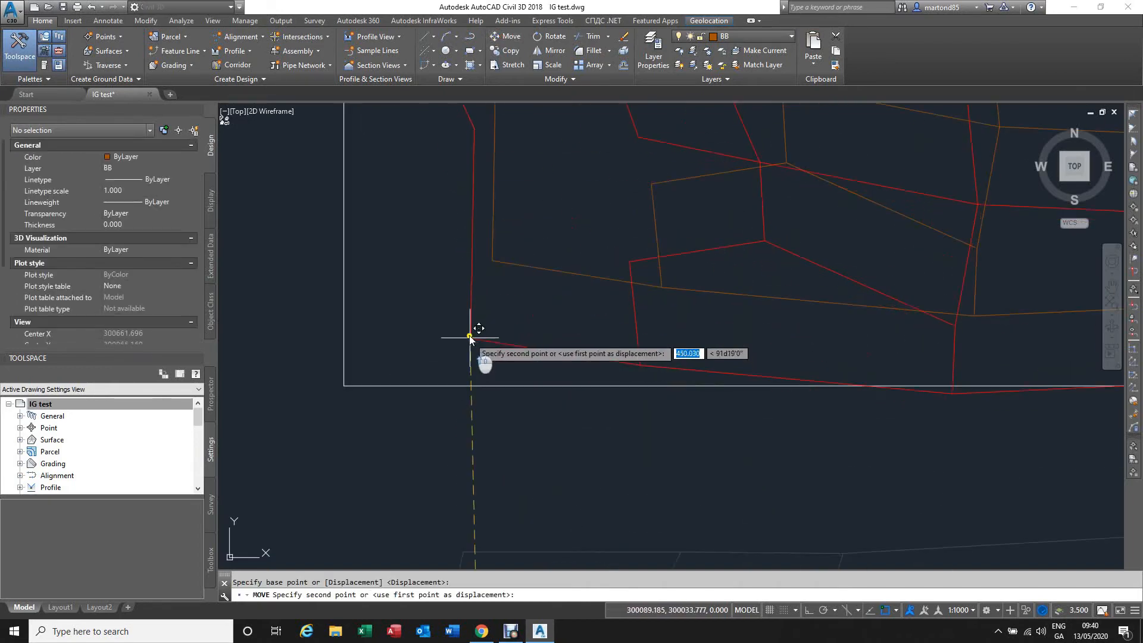
left_click(492, 265)
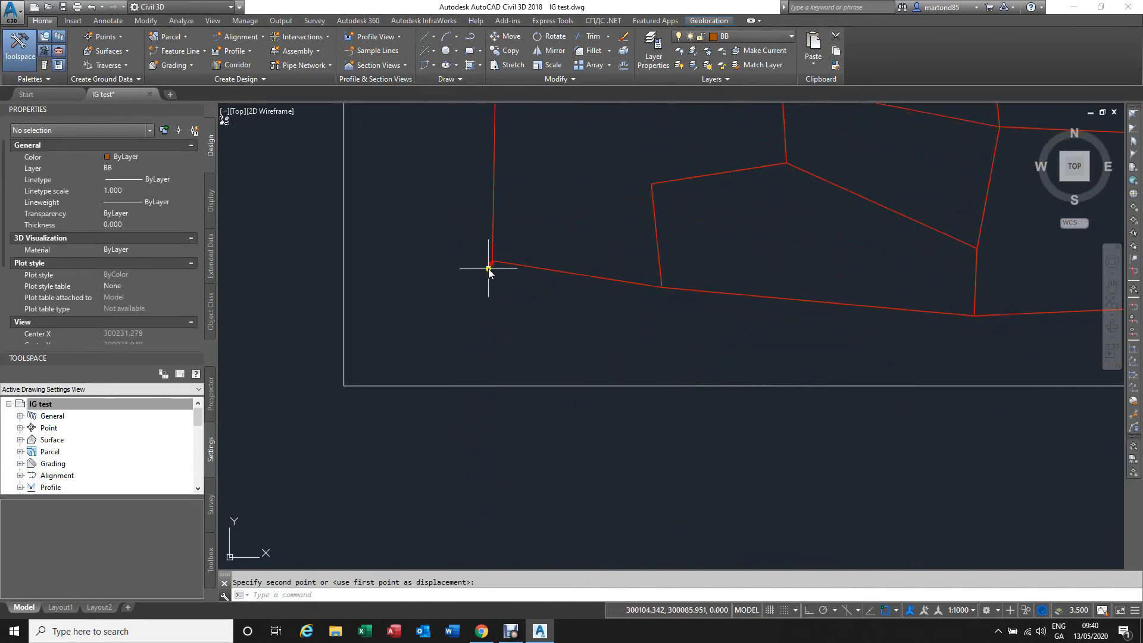
scroll(440, 470, "down", 5)
scroll(637, 280, "down", 3)
scroll(559, 332, "up", 2)
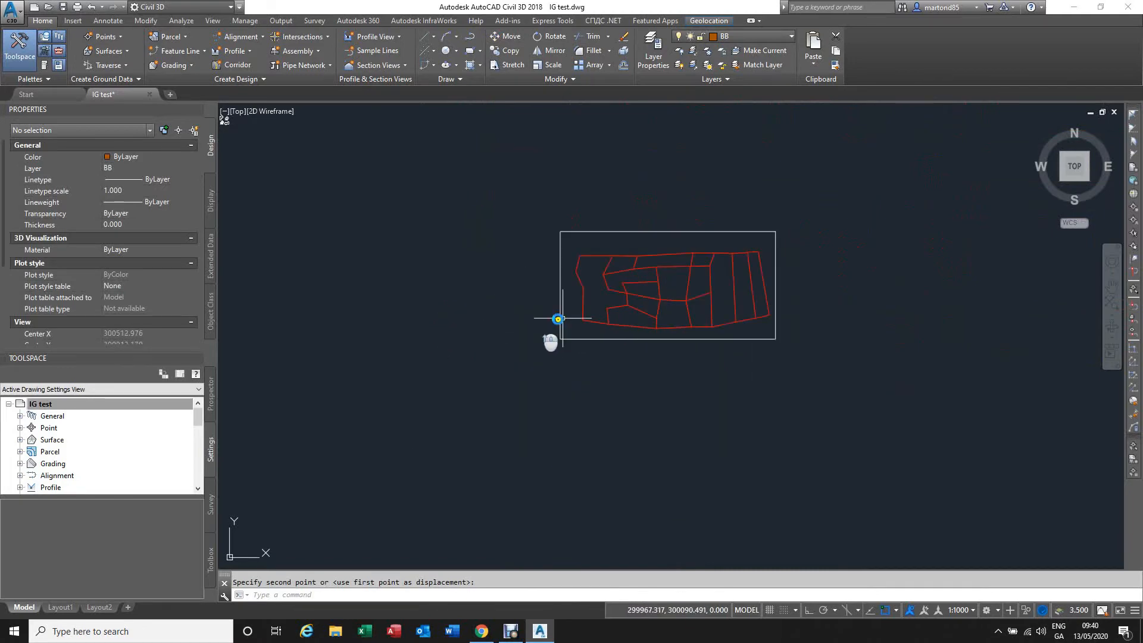
left_click(64, 8)
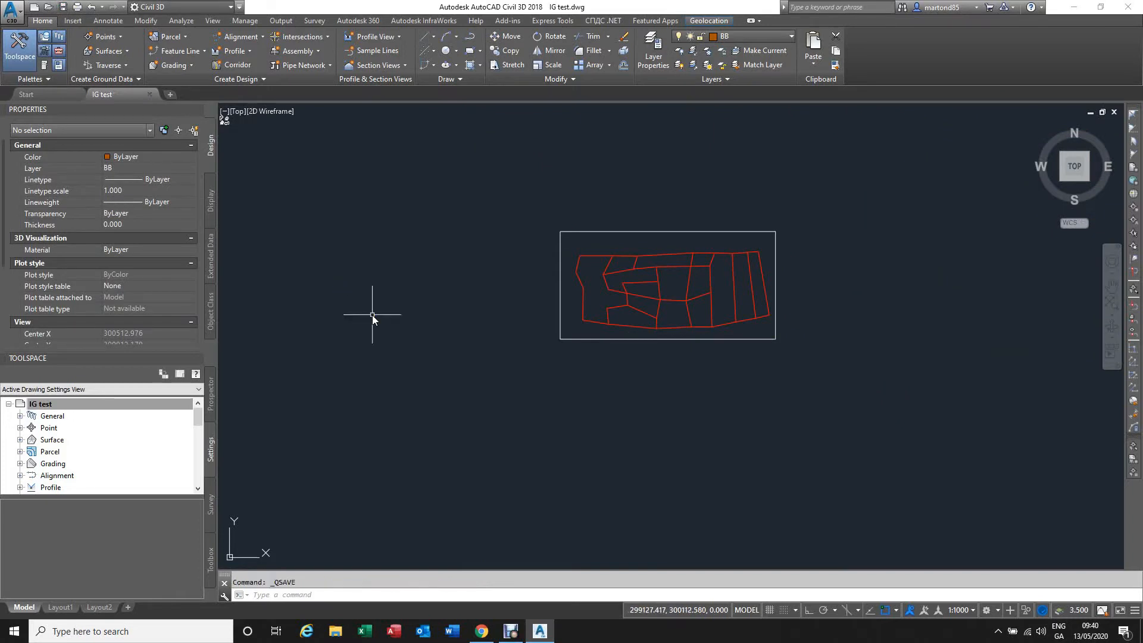
Close the IG test drawing and start a new drawing from the ECC ITM 1to1000.dwt template.
left_click(151, 95)
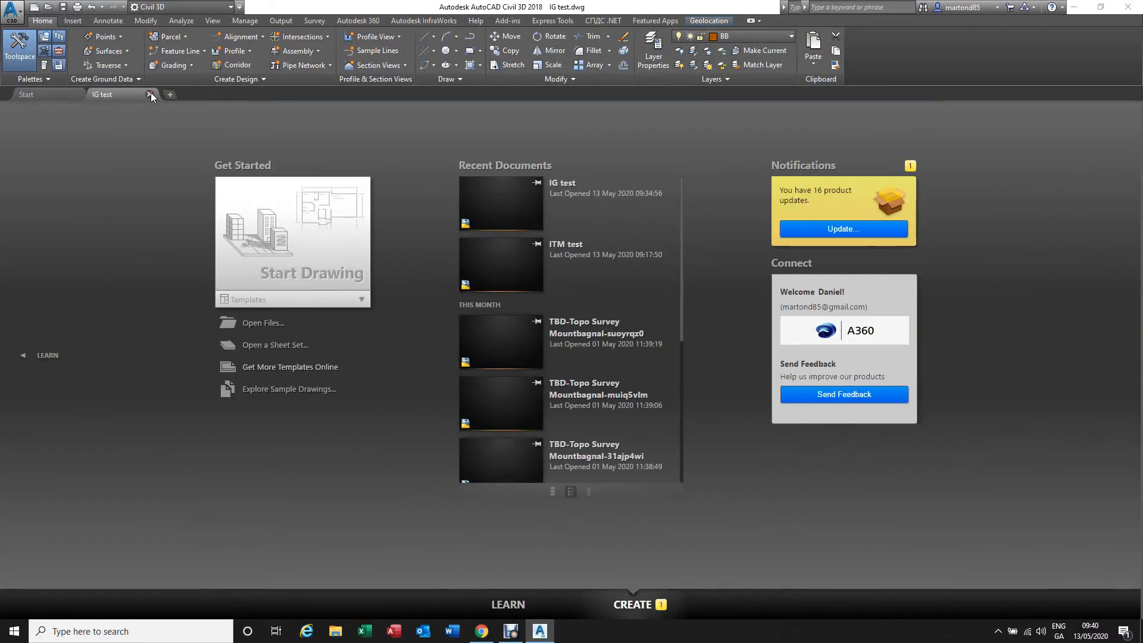
left_click(298, 302)
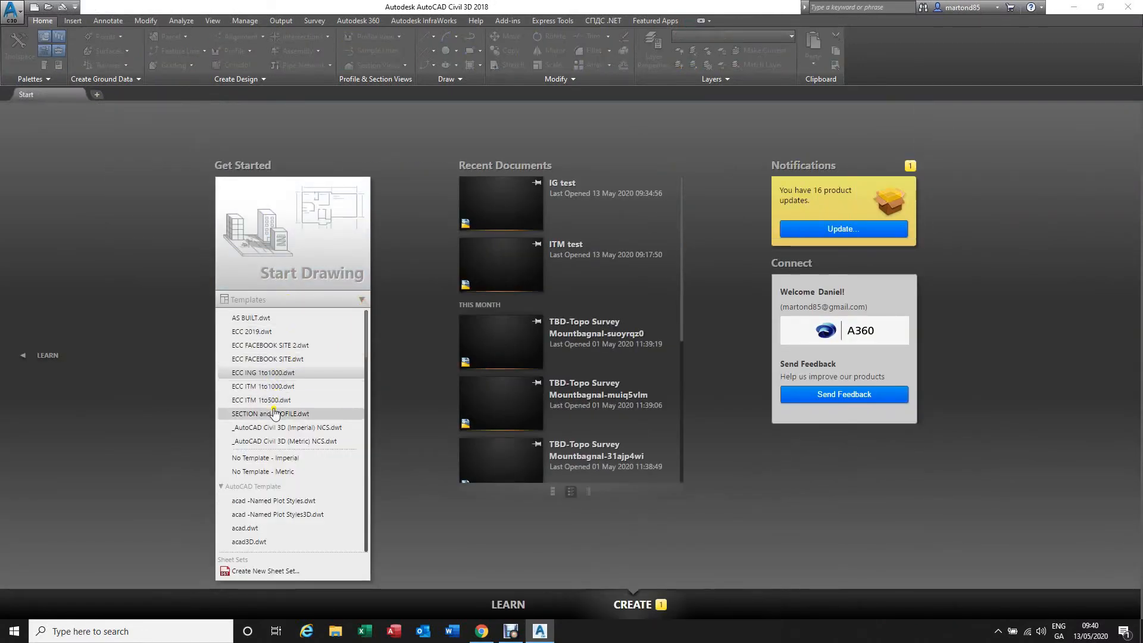
left_click(280, 387)
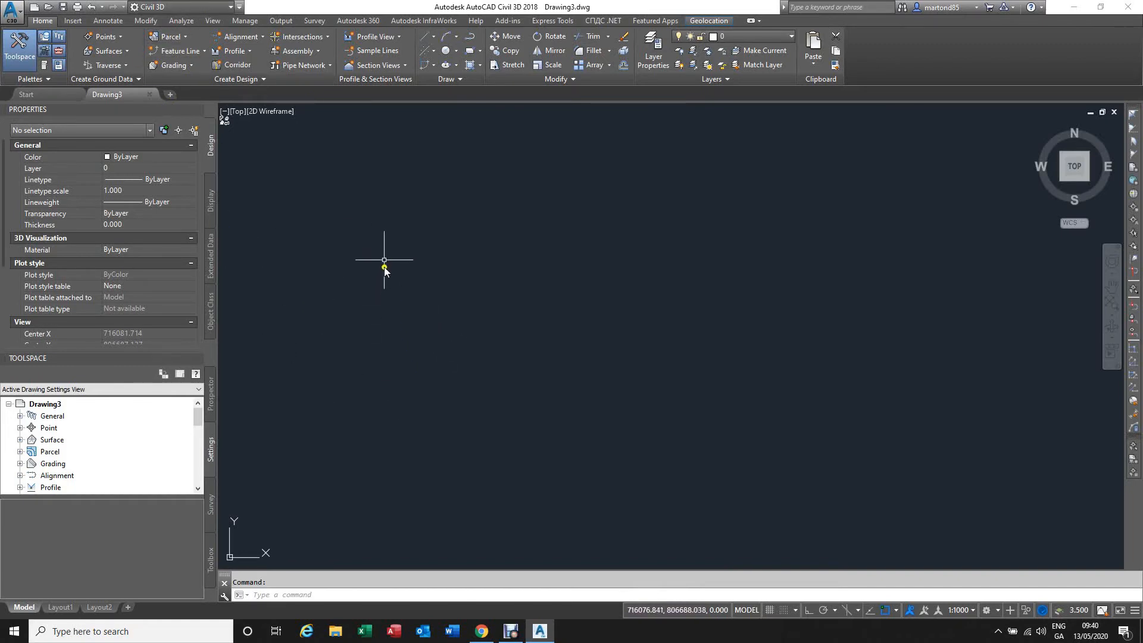
Switch the workspace to Planning and Analysis.
left_click(230, 7)
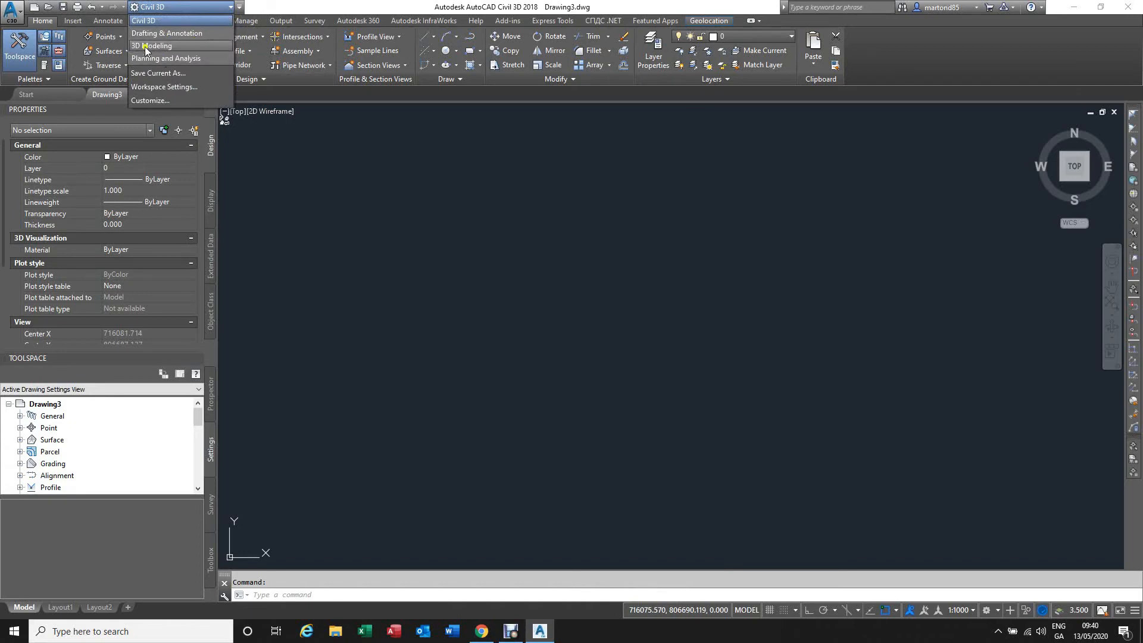
left_click(488, 405)
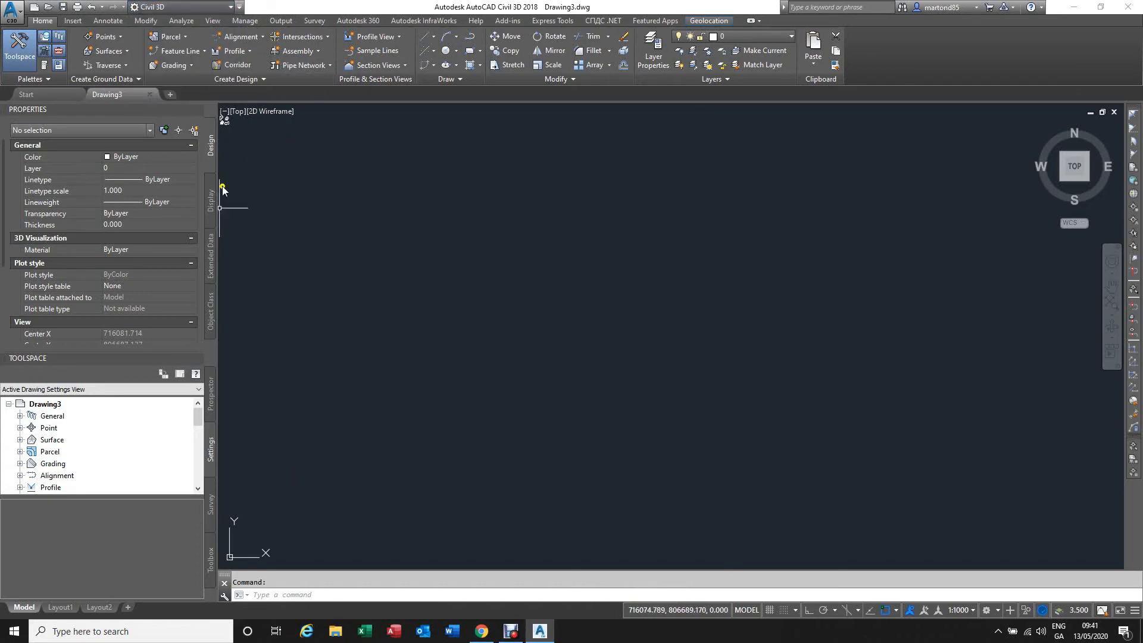
left_click(230, 7)
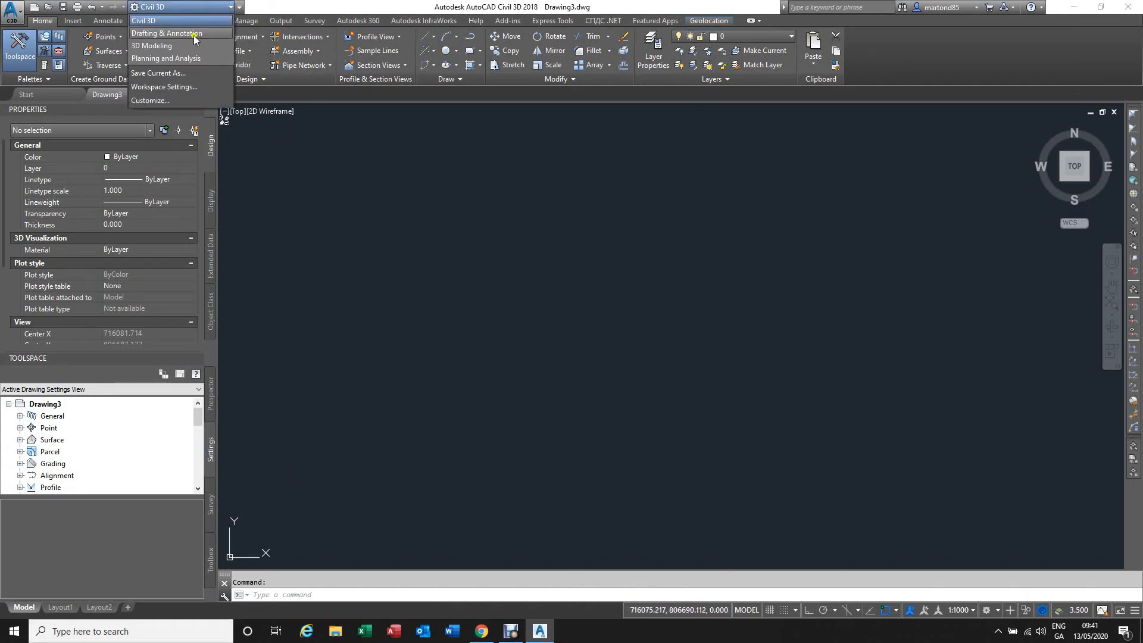
left_click(170, 58)
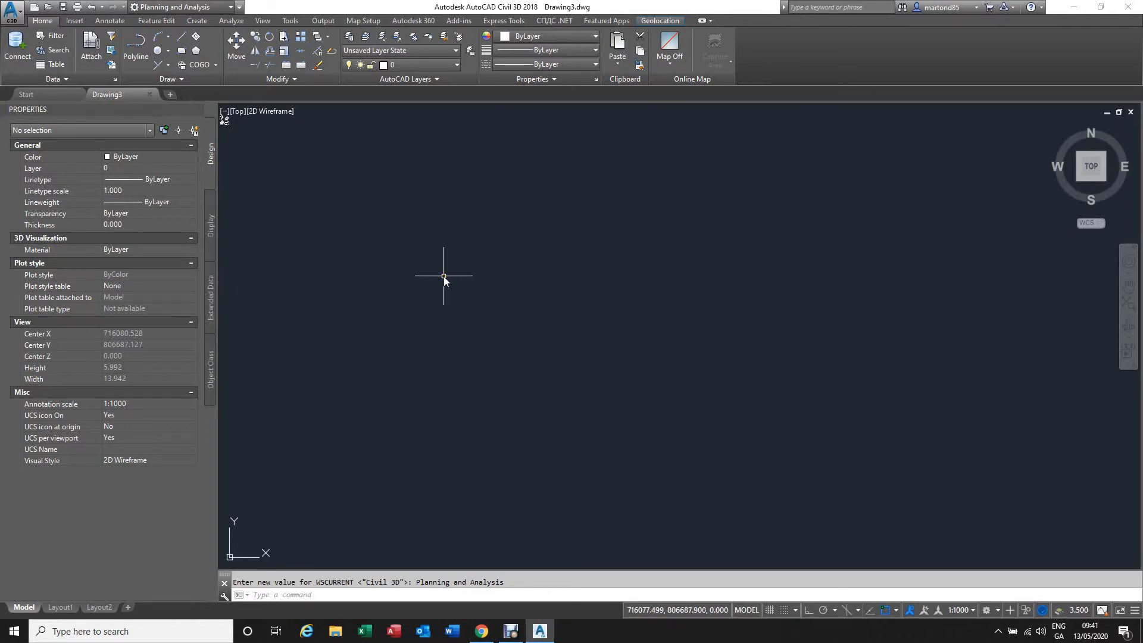
Run MAPWSPACE and turn the map Task Pane on.
type("MAP")
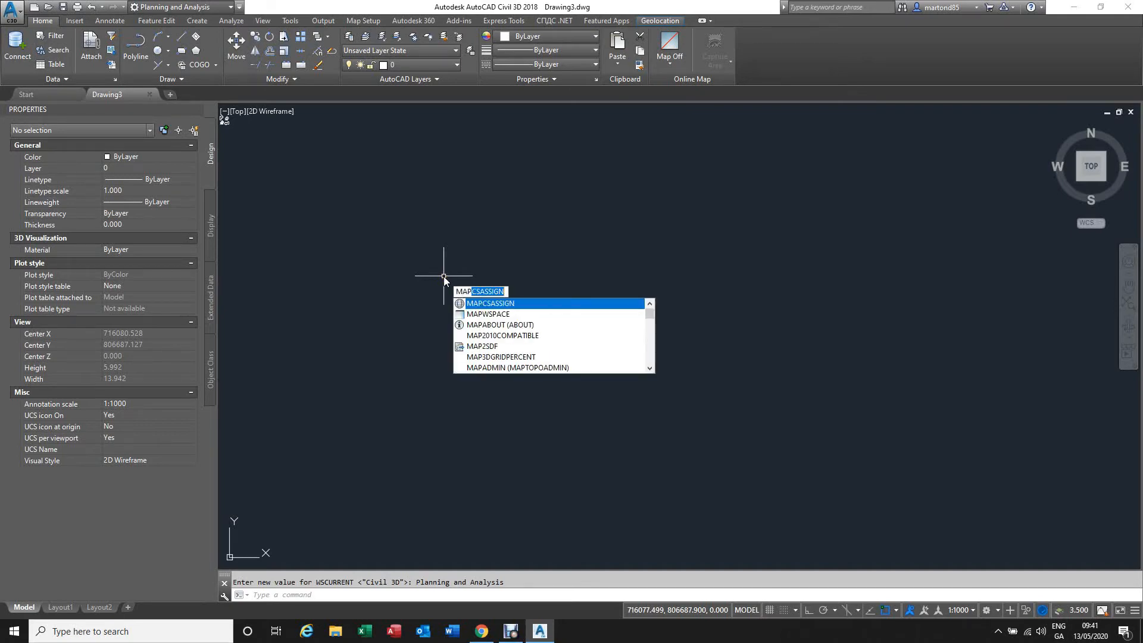
left_click(489, 315)
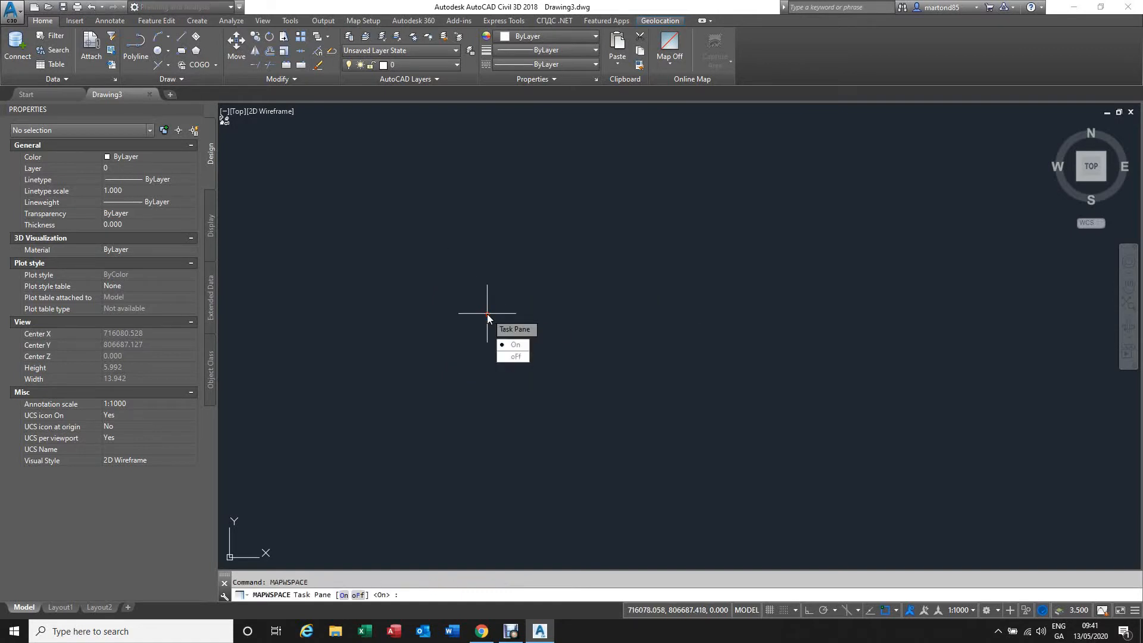
key("Return")
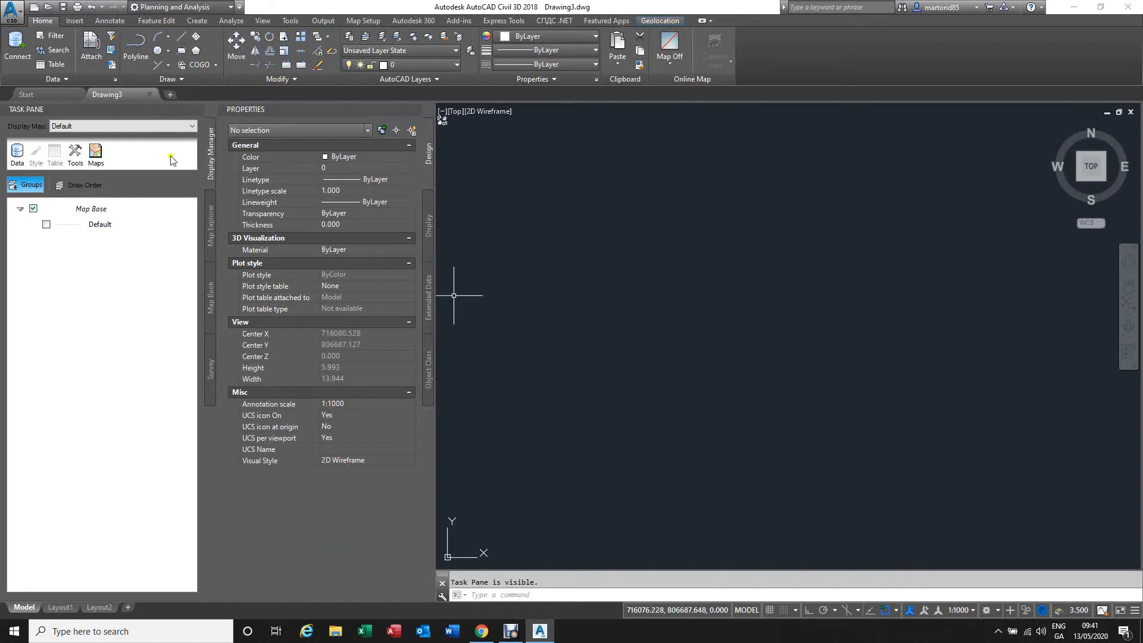
Show the Map Explorer in the Task Pane and select the current drawing's Drawings folder.
left_click(211, 232)
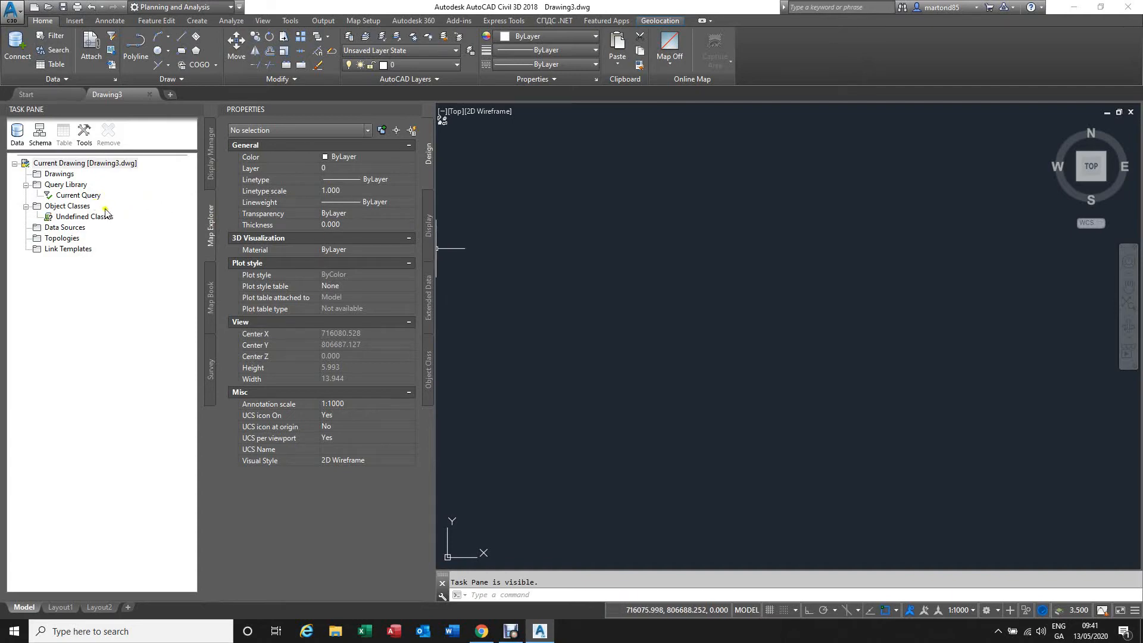
left_click(62, 173)
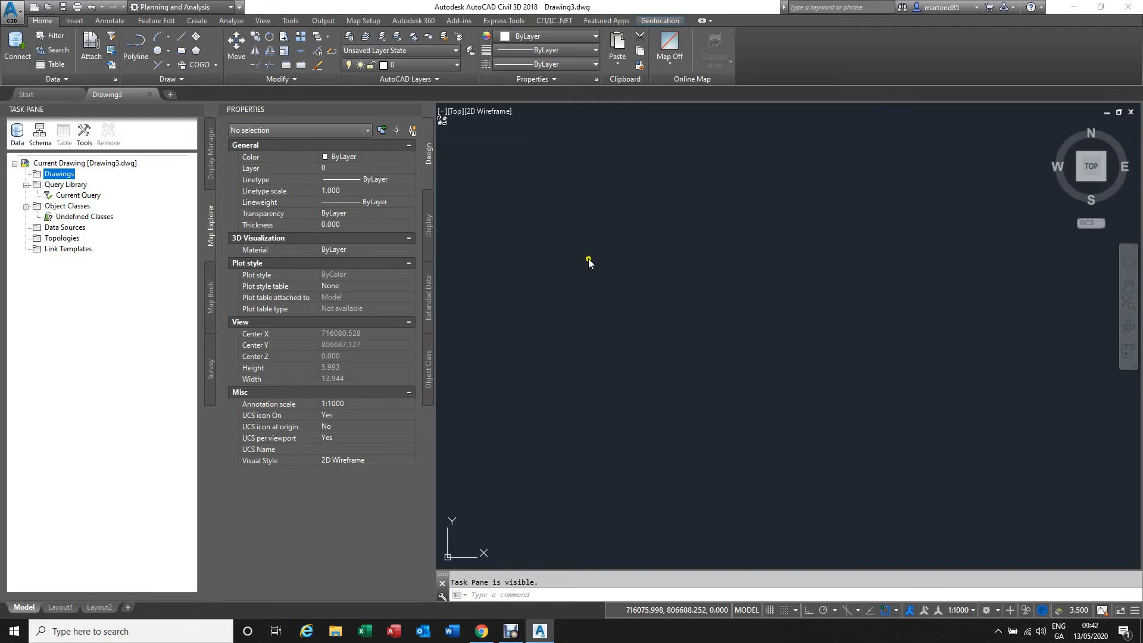
Examine the drawing settings for units and coordinate zone, and the ambient Grid Coordinate settings.
left_click(12, 11)
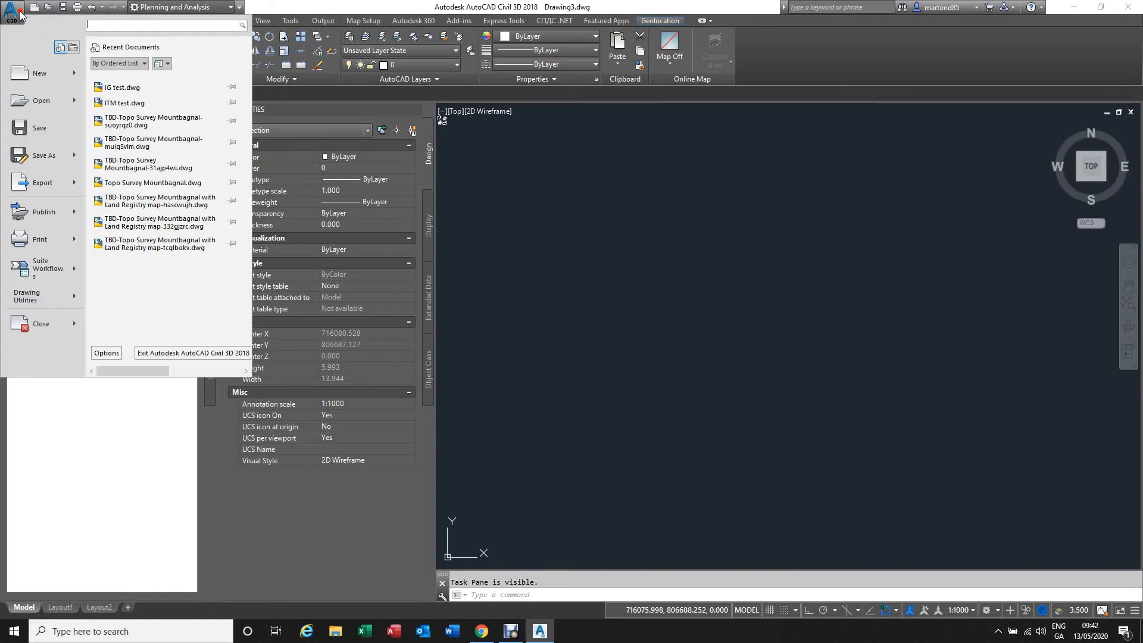
mouse_move(42, 296)
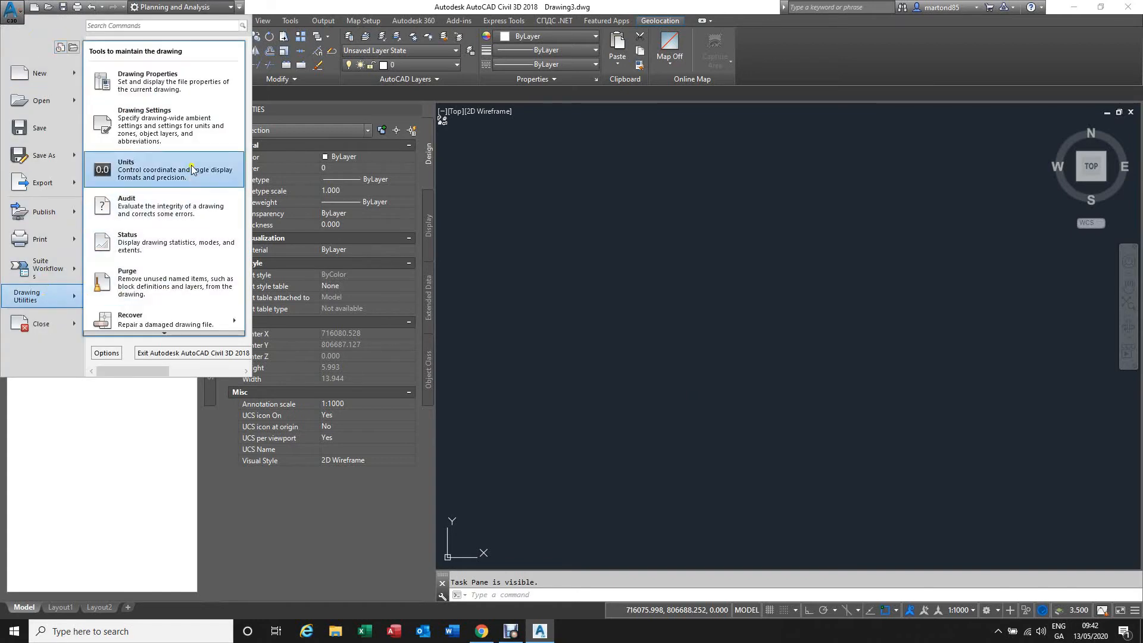
left_click(198, 129)
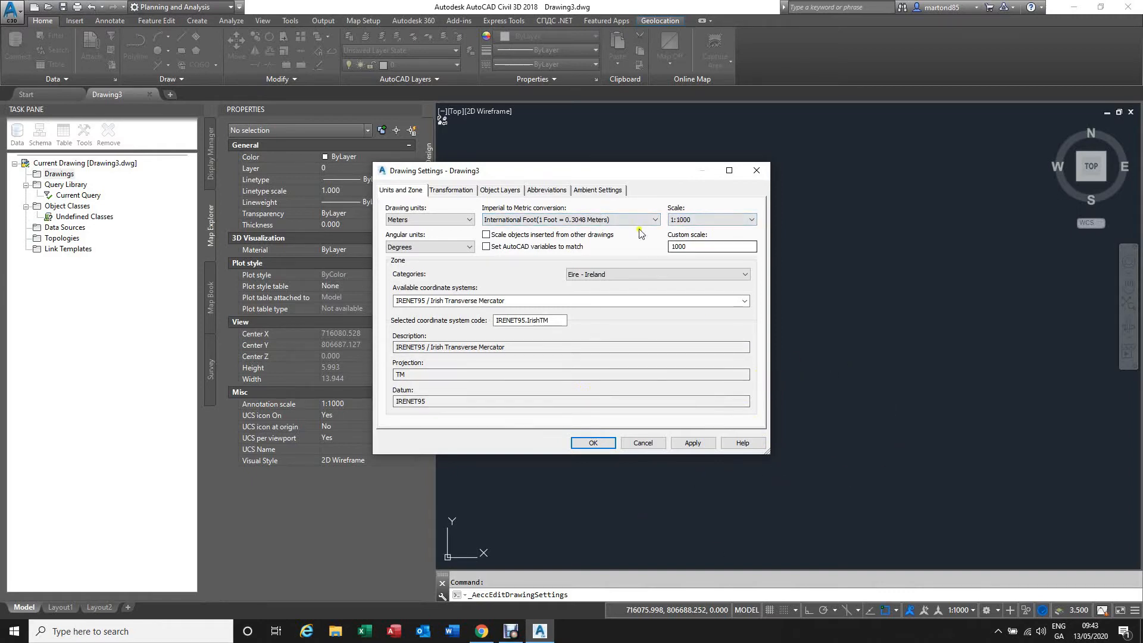
left_click(593, 191)
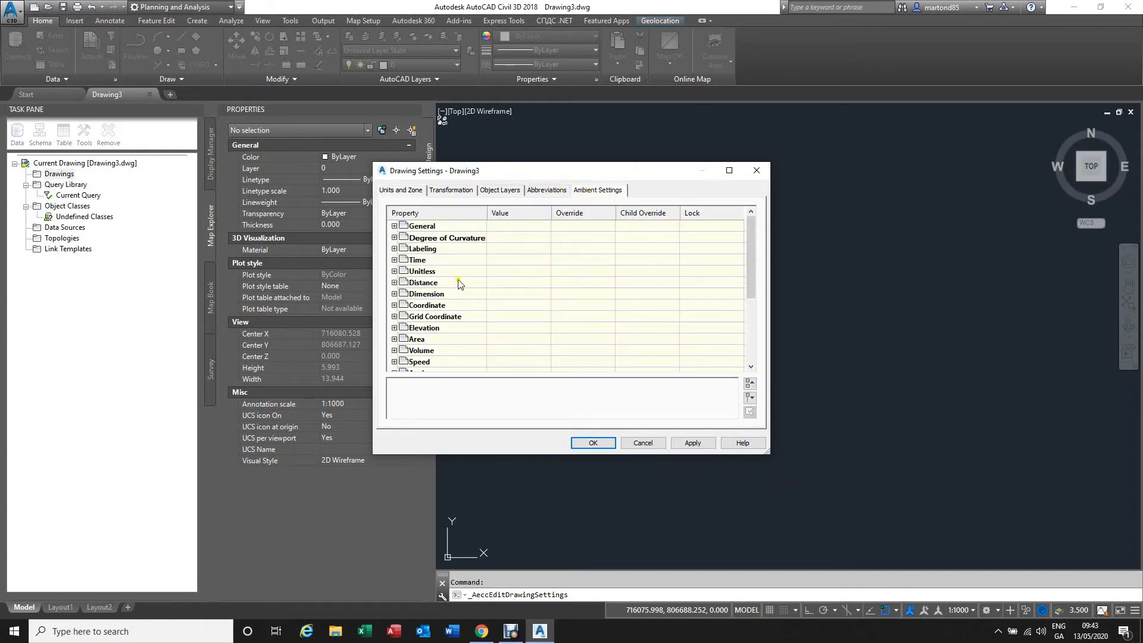
left_click(395, 317)
scroll(453, 343, "down", 1)
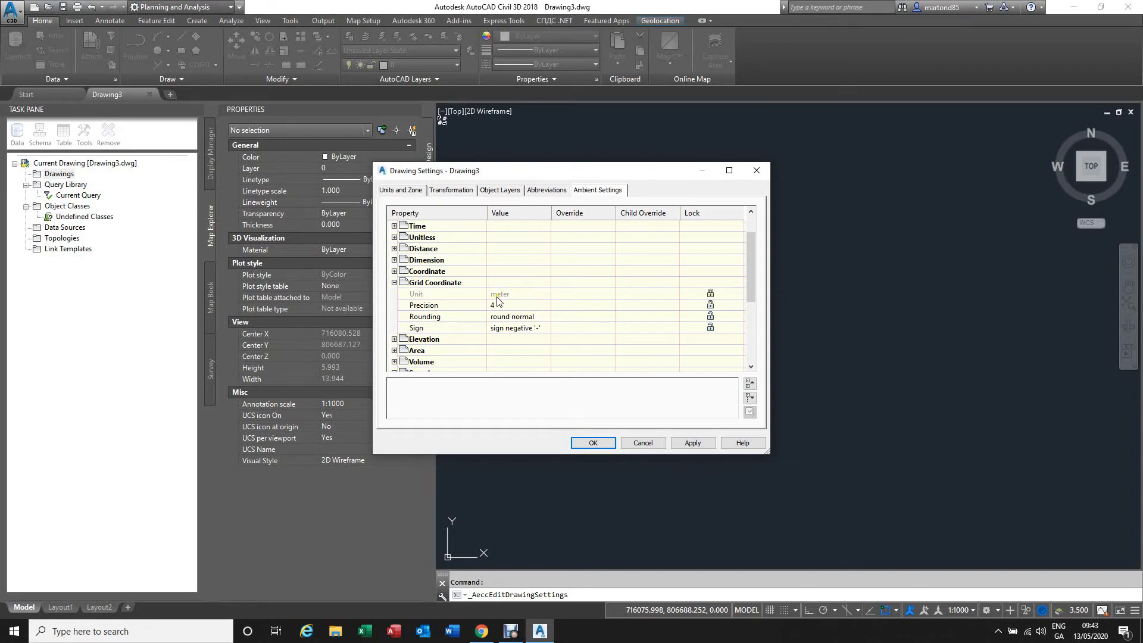
left_click(409, 190)
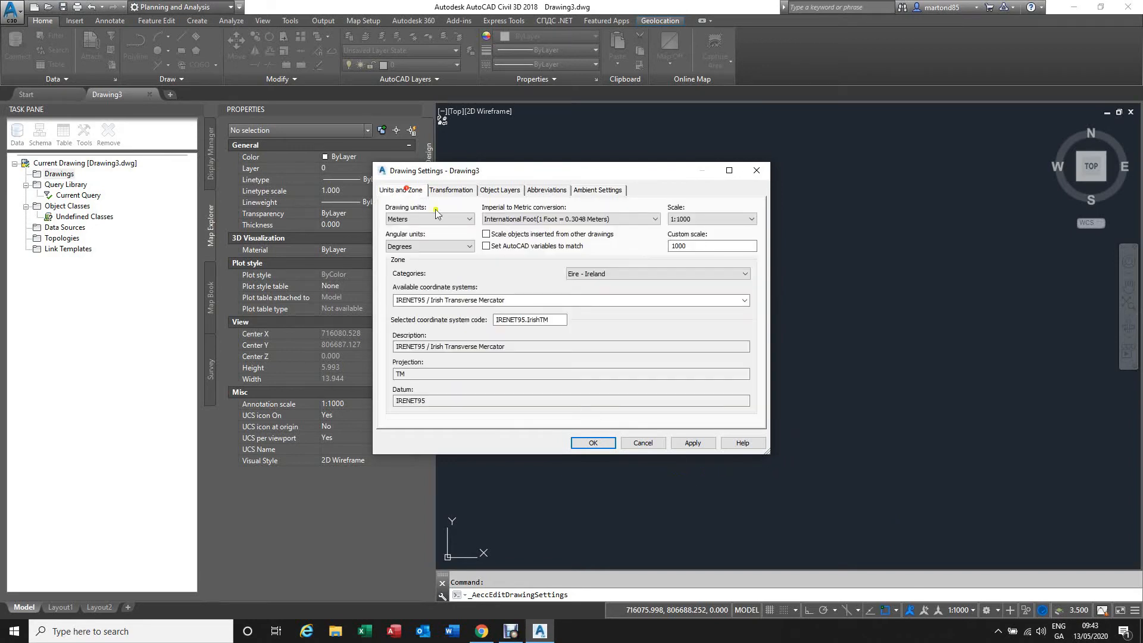
Examine the ambient Area settings, recheck the units and zone, and accept the drawing settings.
left_click(586, 191)
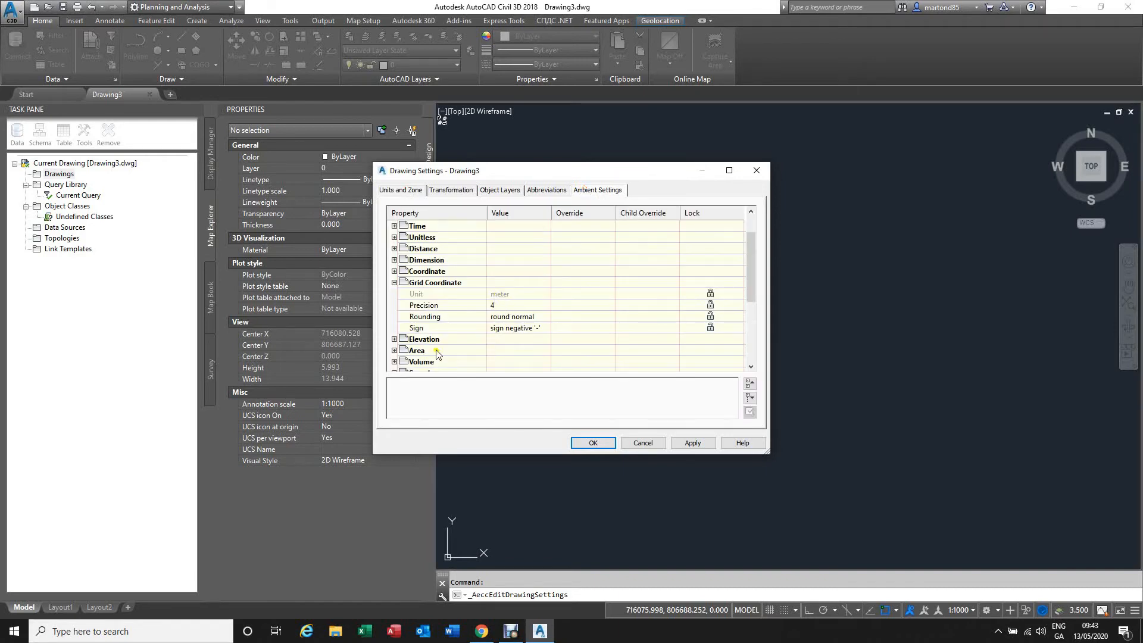
left_click(395, 350)
scroll(523, 365, "down", 1)
scroll(521, 335, "down", 3)
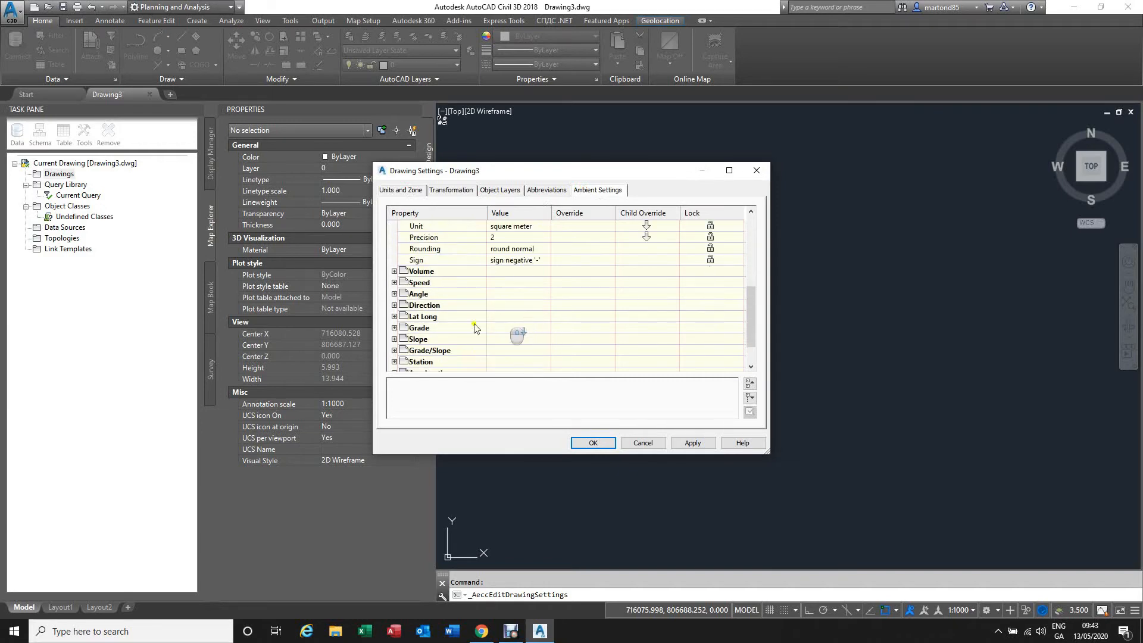
scroll(460, 298, "up", 2)
scroll(462, 320, "down", 2)
left_click(399, 190)
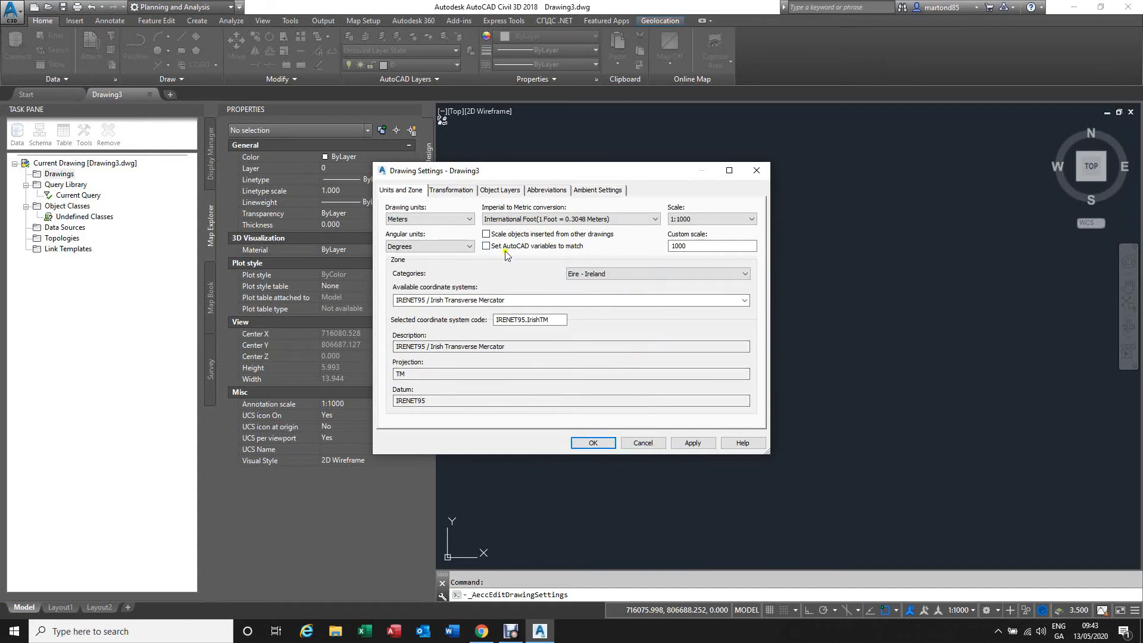
left_click(605, 445)
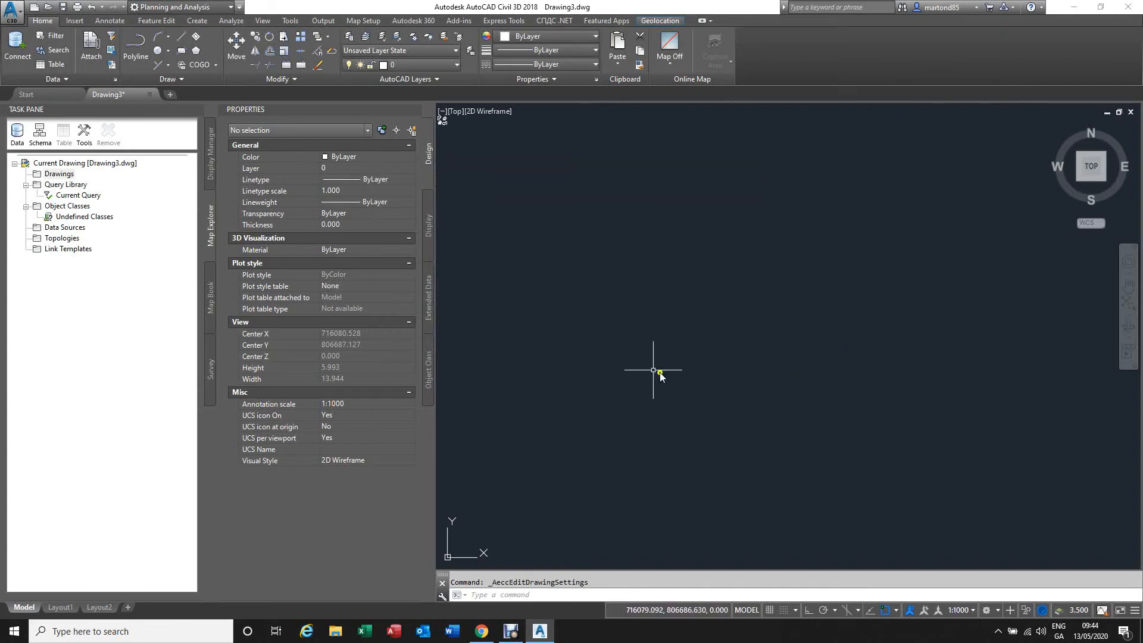
Start attaching a source drawing to the current drawing's Drawings folder.
left_click(63, 175)
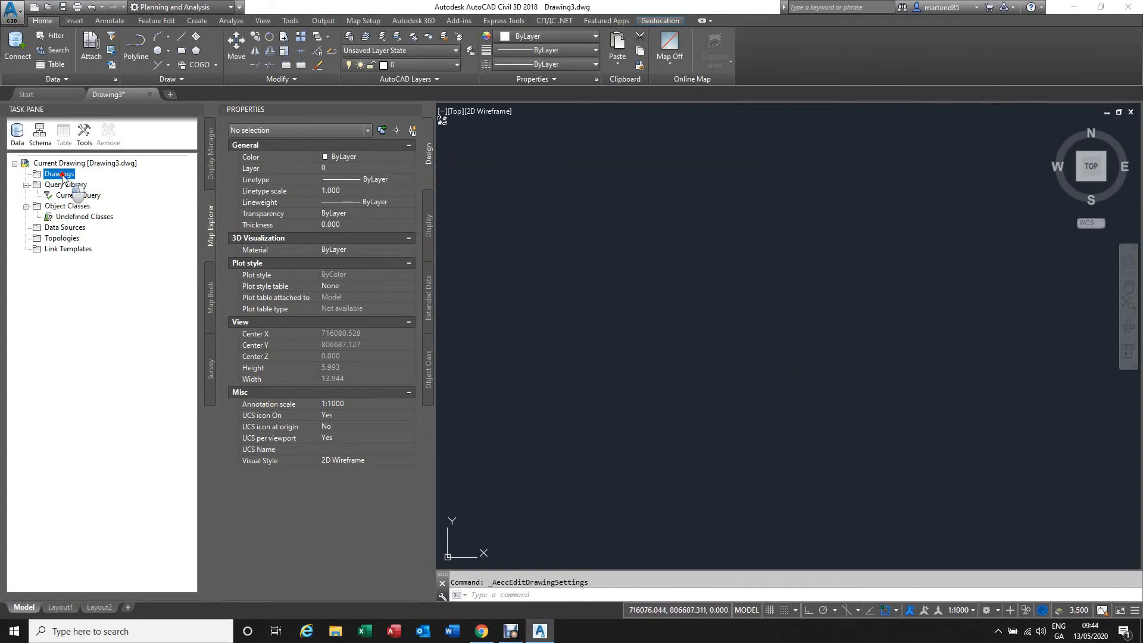
right_click(63, 176)
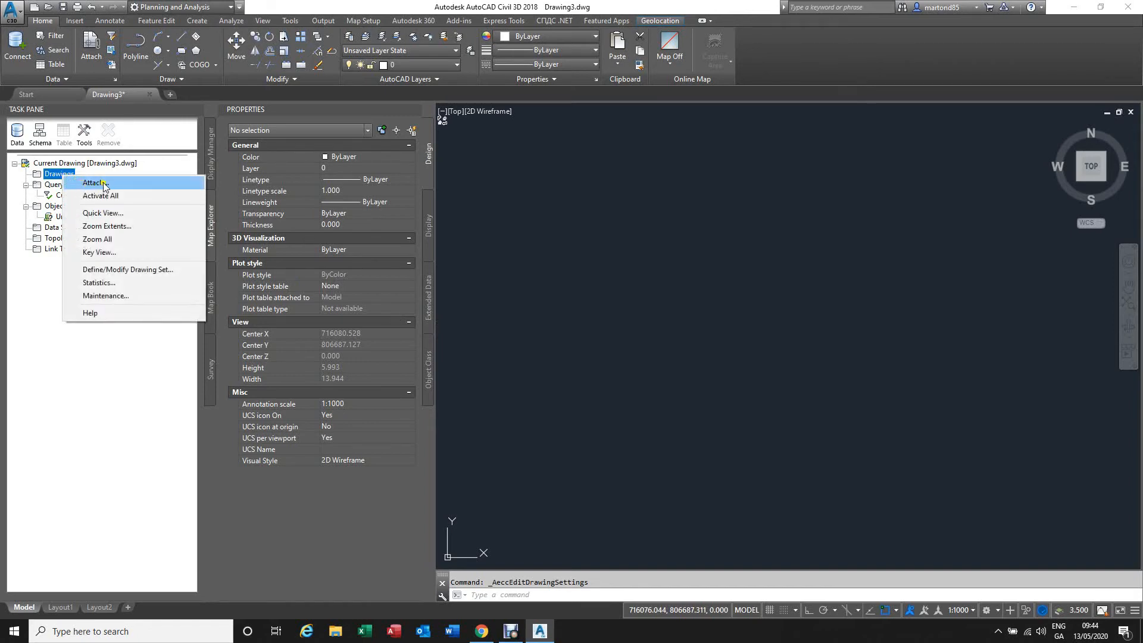
left_click(104, 185)
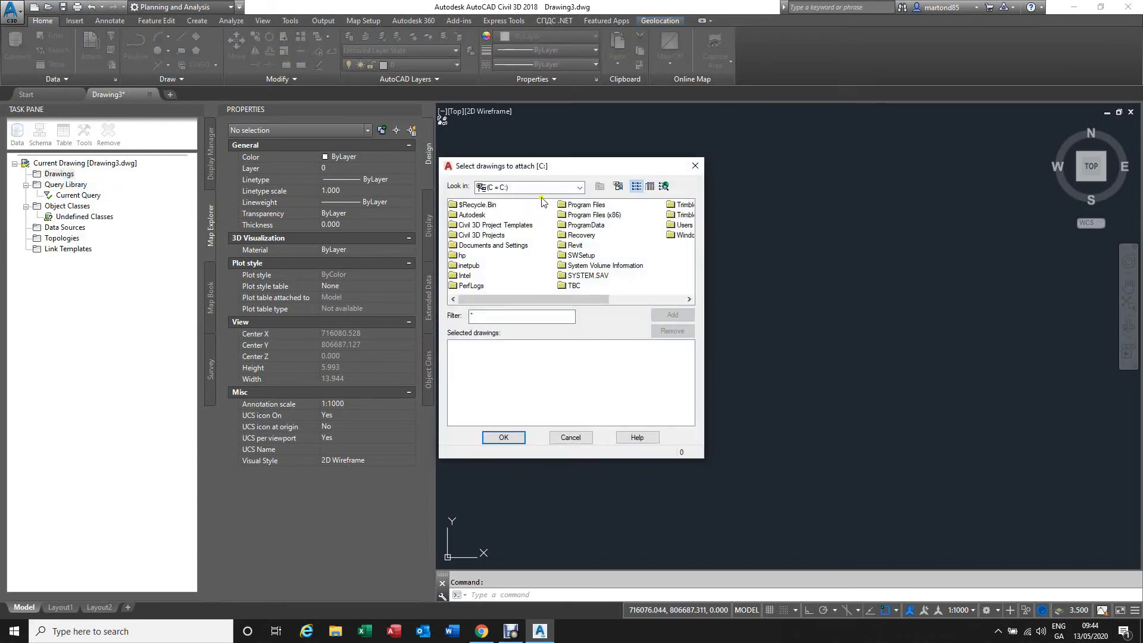
Examine the available drive aliases and where the alias administration lets a new alias and path be defined.
left_click(579, 188)
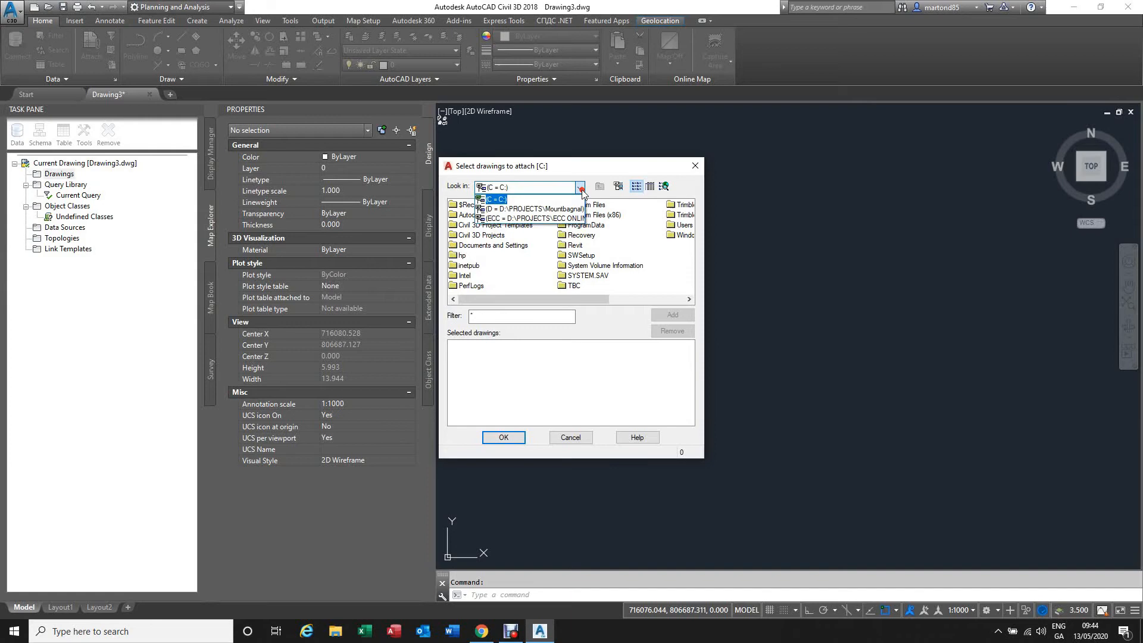
left_click(543, 219)
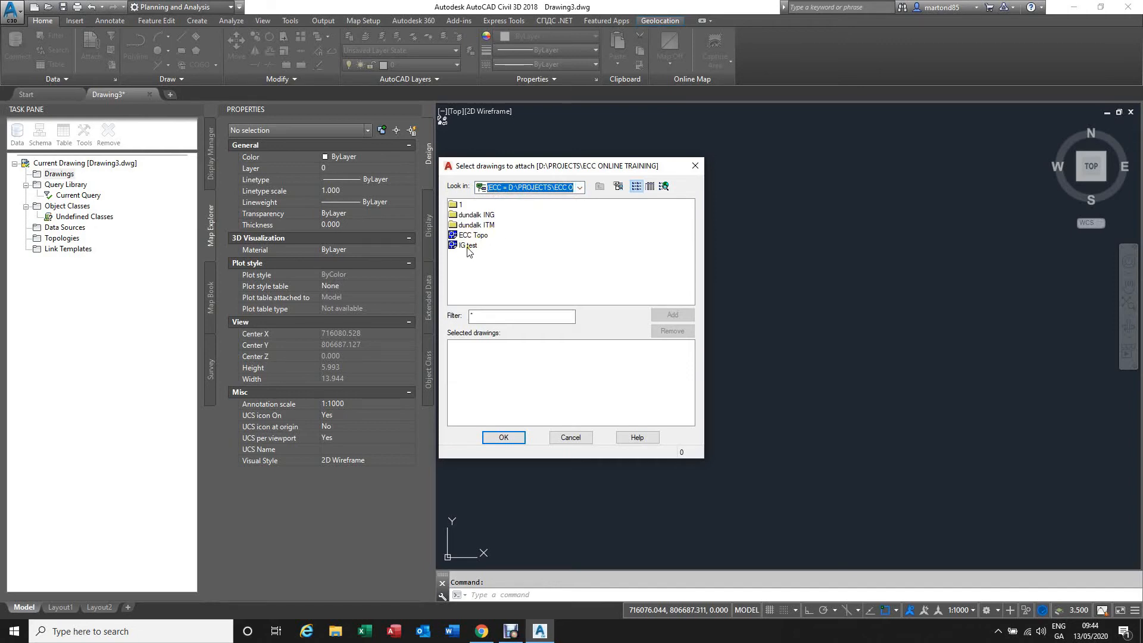
left_click(580, 187)
left_click(539, 199)
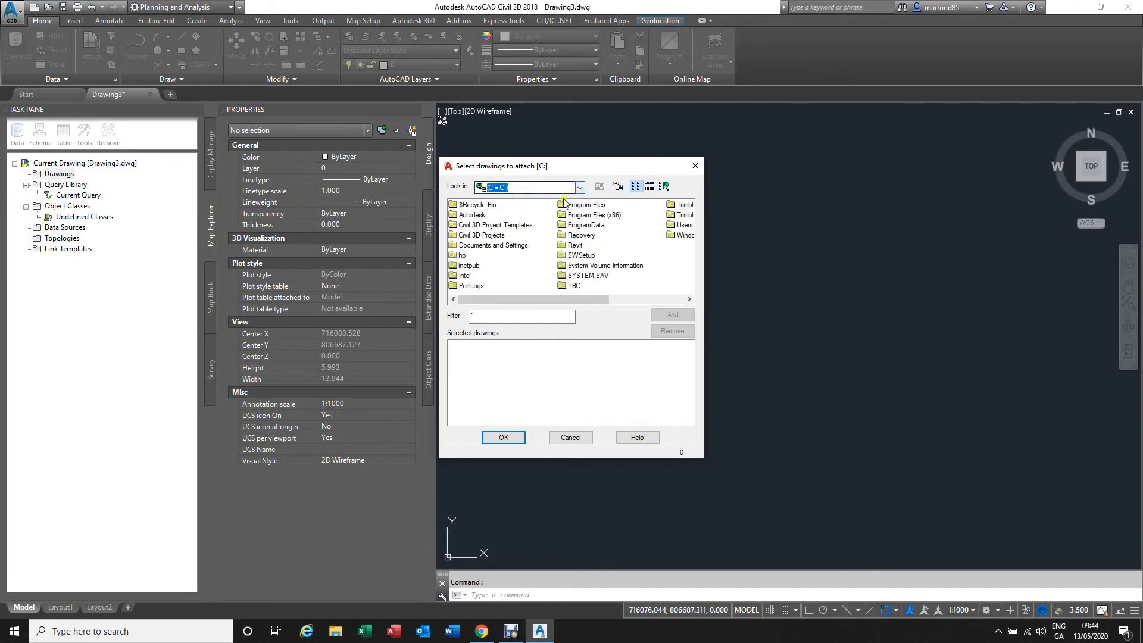
left_click(617, 187)
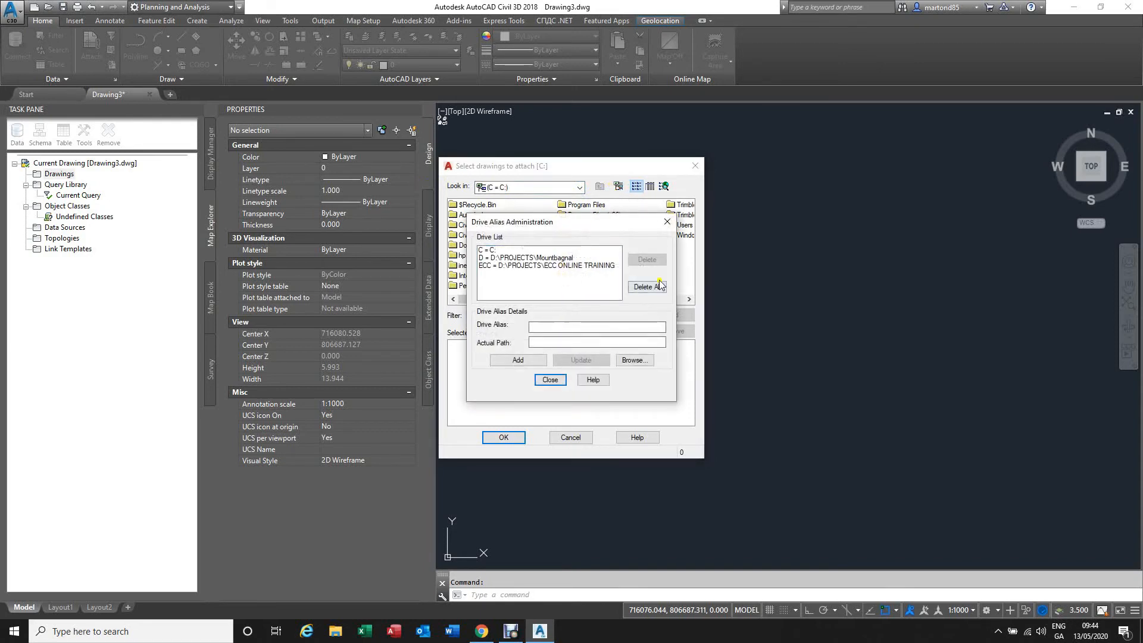
left_click(630, 360)
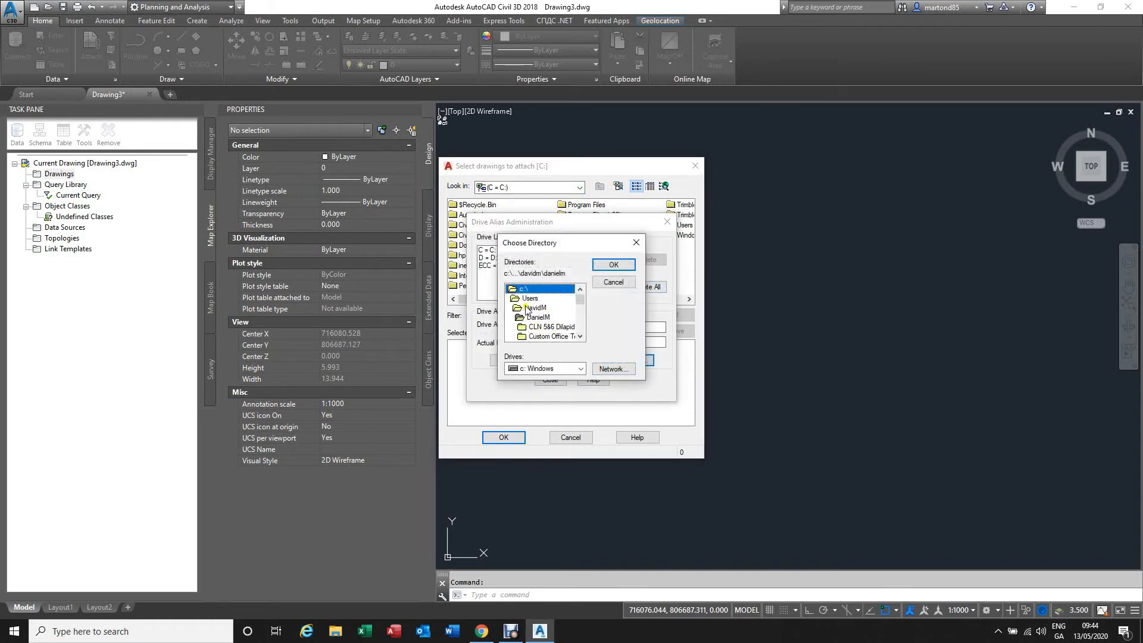
left_click(608, 284)
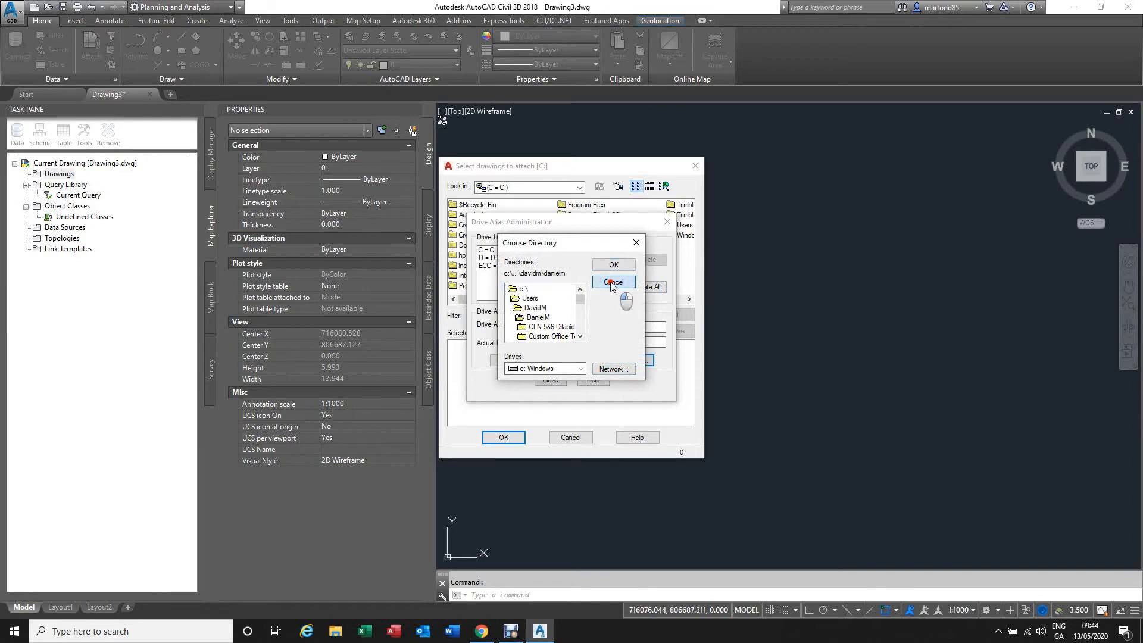
left_click(540, 327)
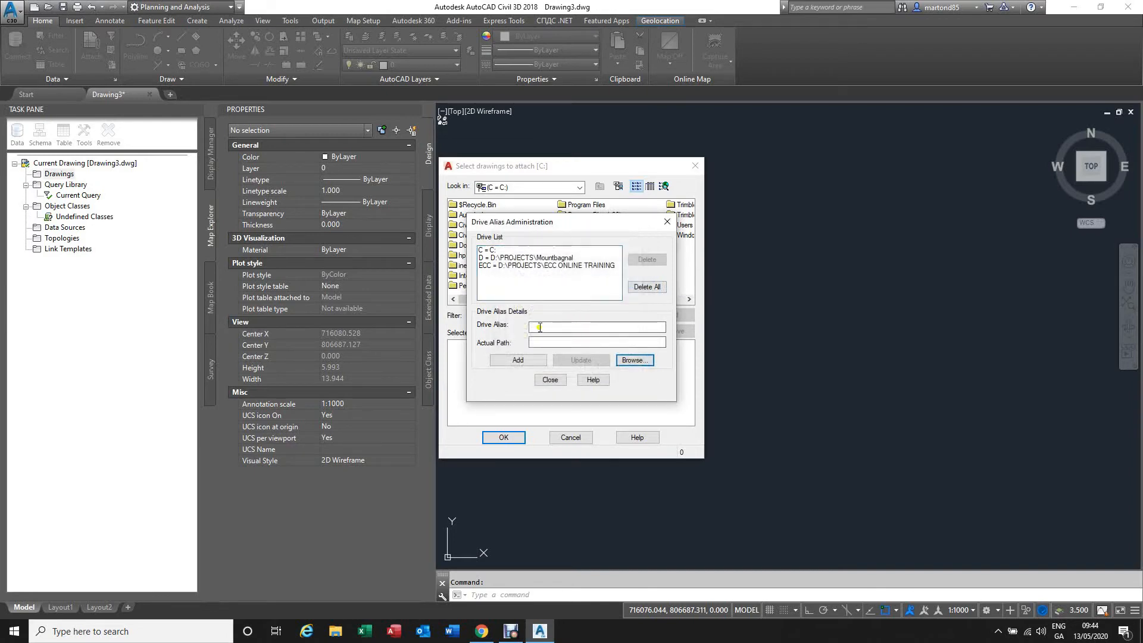
left_click(551, 380)
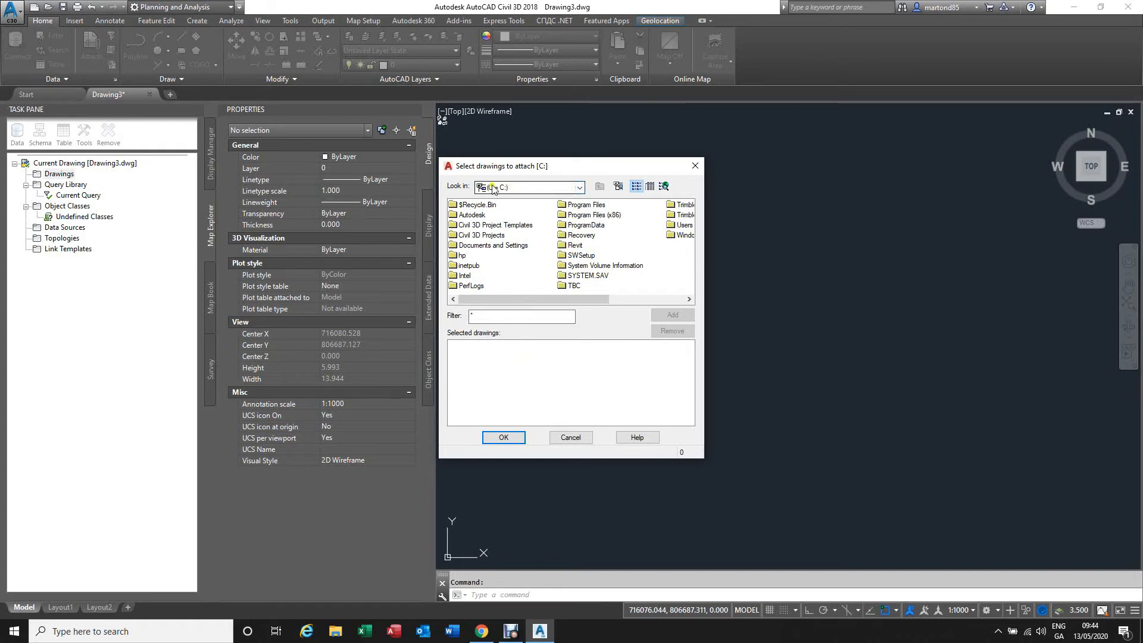
Attach IG test.dwg from the ECC drive alias to the current drawing.
left_click(578, 188)
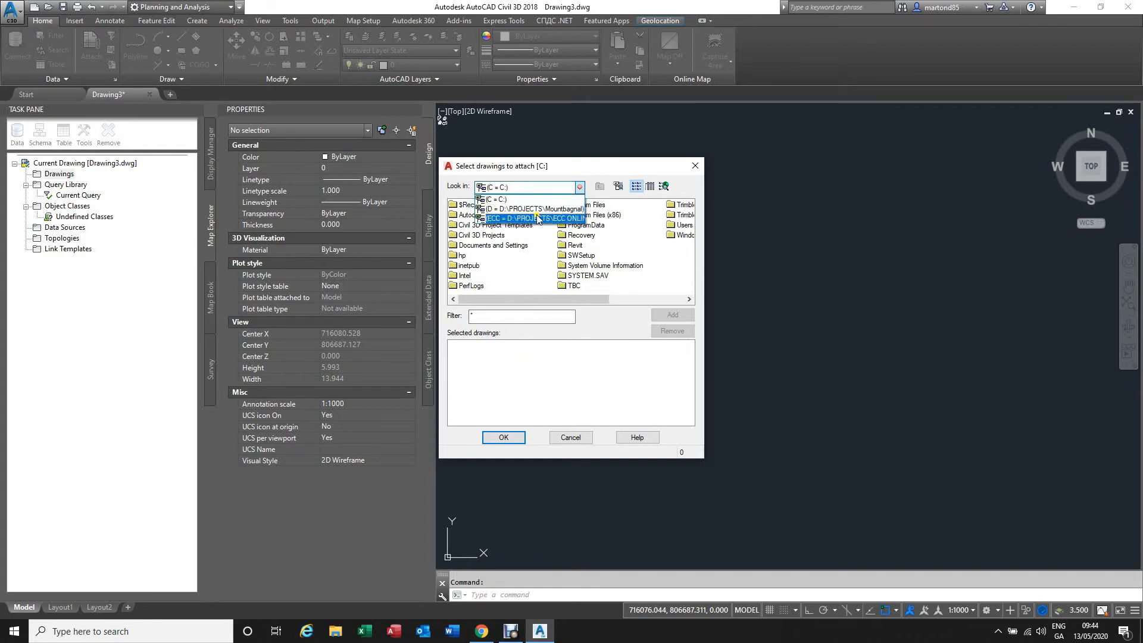
left_click(522, 219)
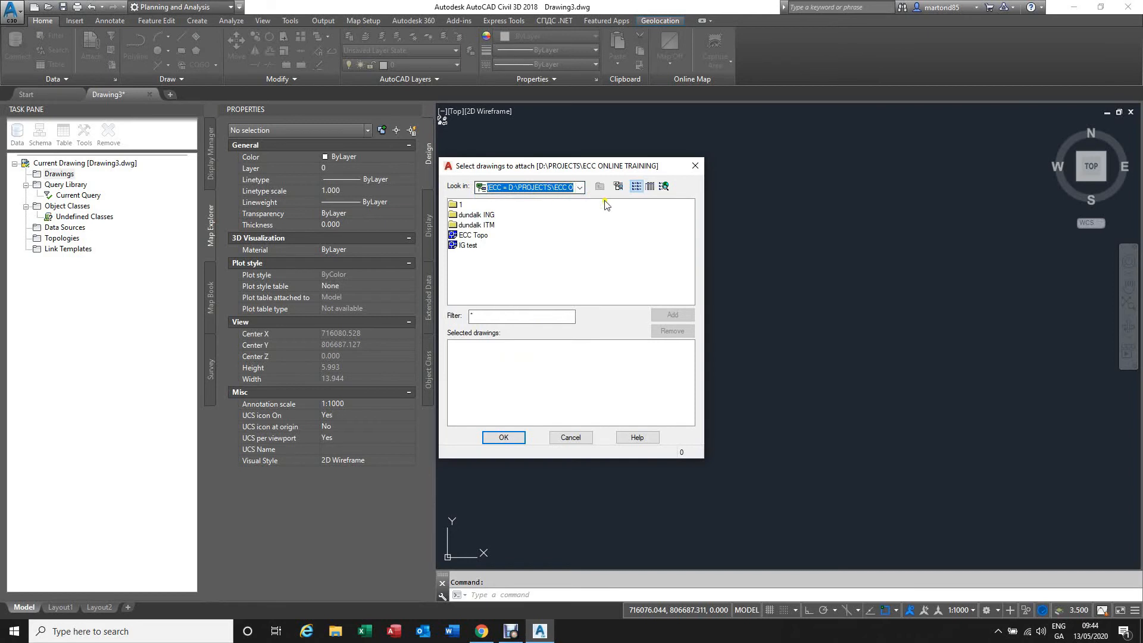
left_click(468, 247)
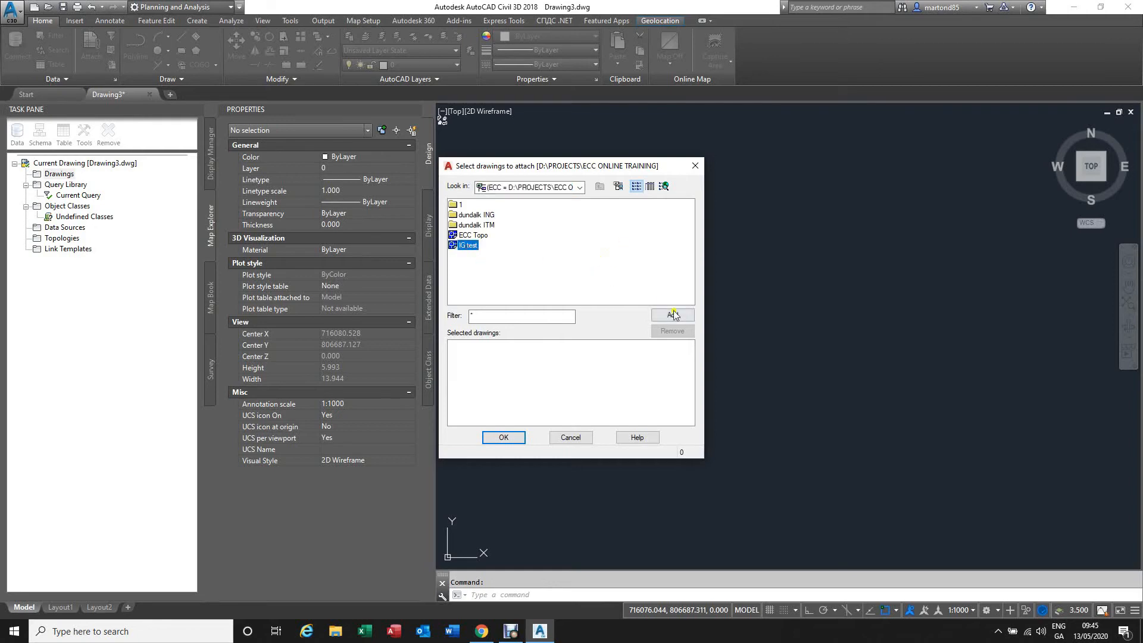
left_click(674, 316)
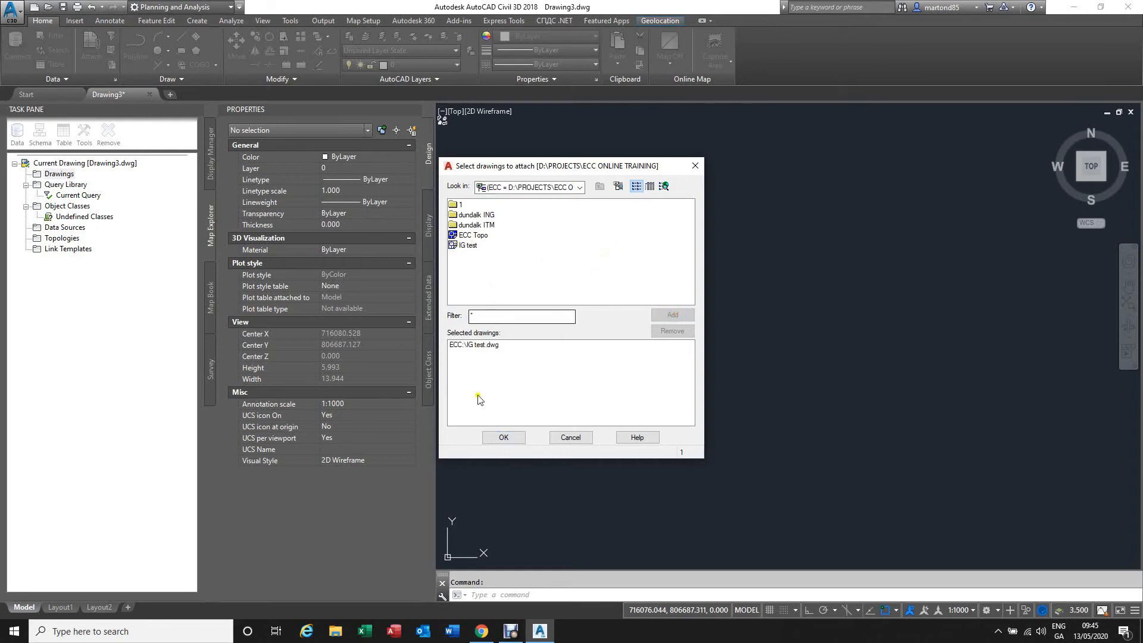
left_click(482, 345)
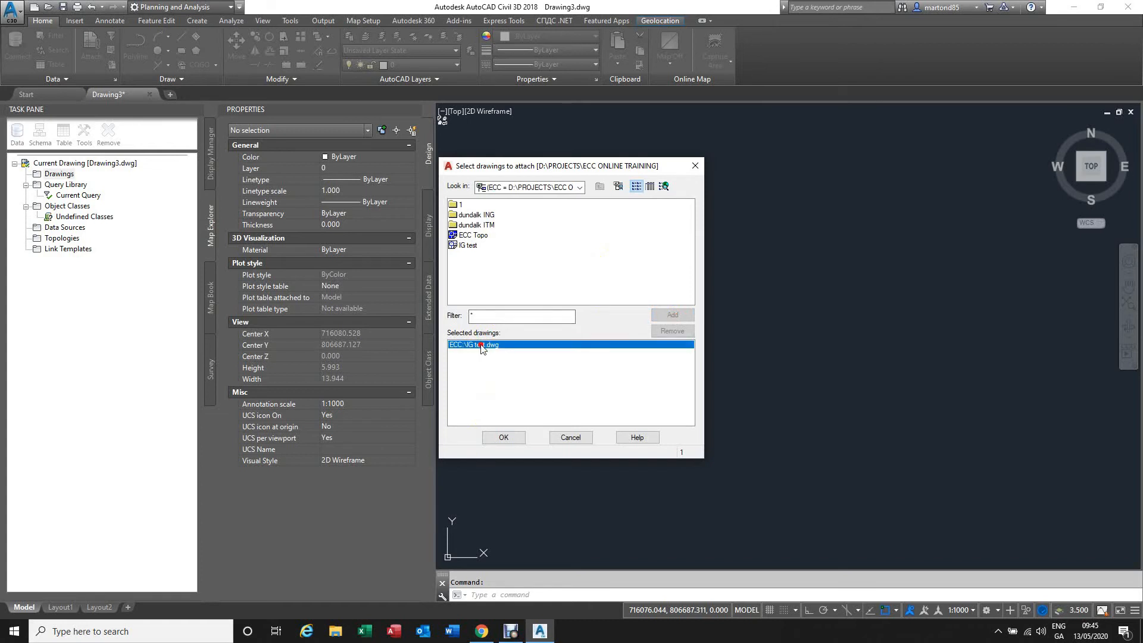
left_click(505, 439)
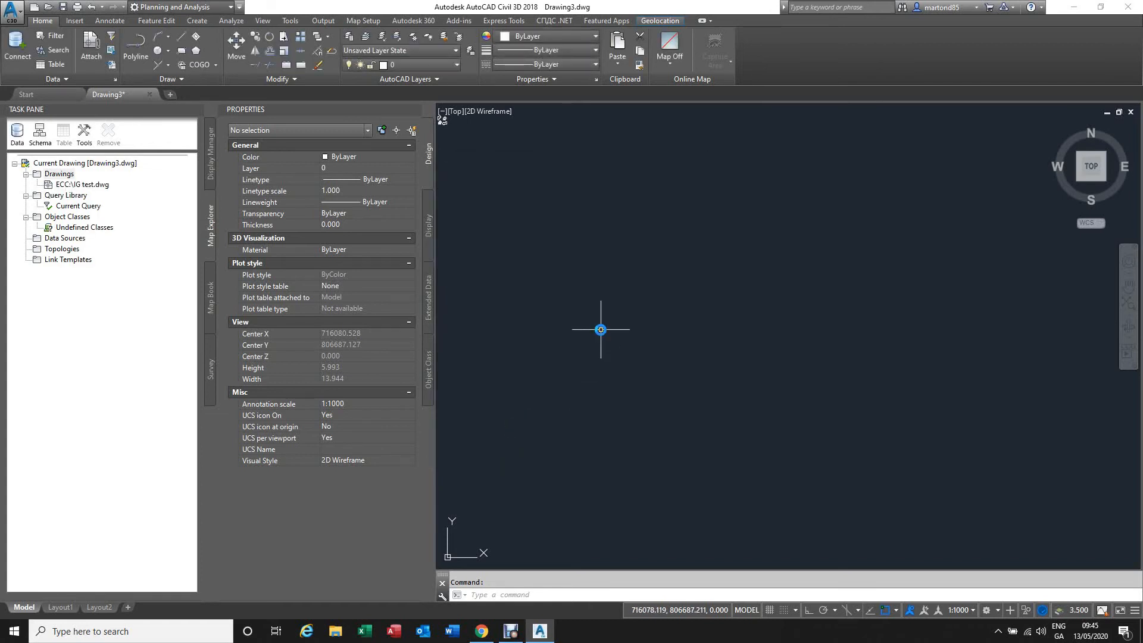
Query the attached IG test.dwg with the location condition All in Draw mode, and execute the query.
left_click(68, 185)
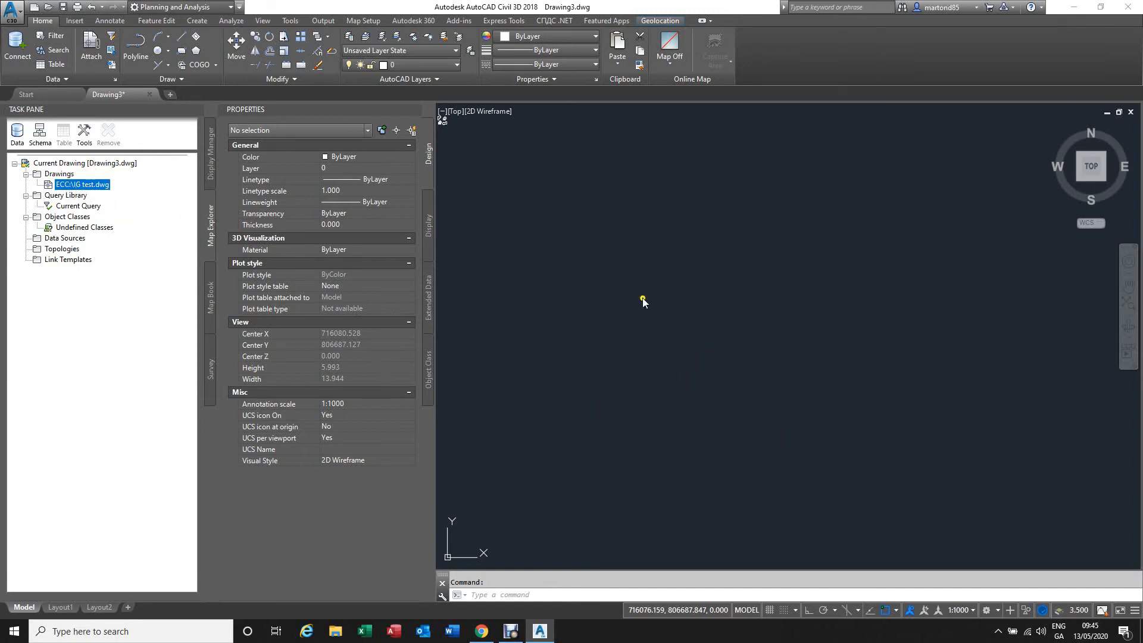
middle_click(699, 361)
middle_click(699, 361)
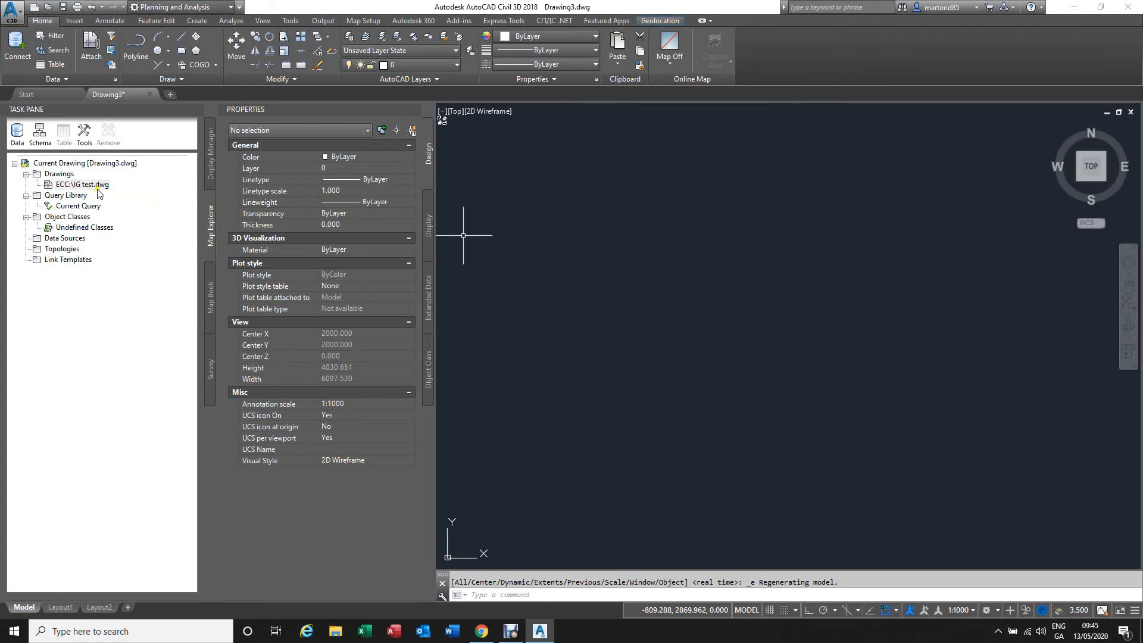
left_click(112, 38)
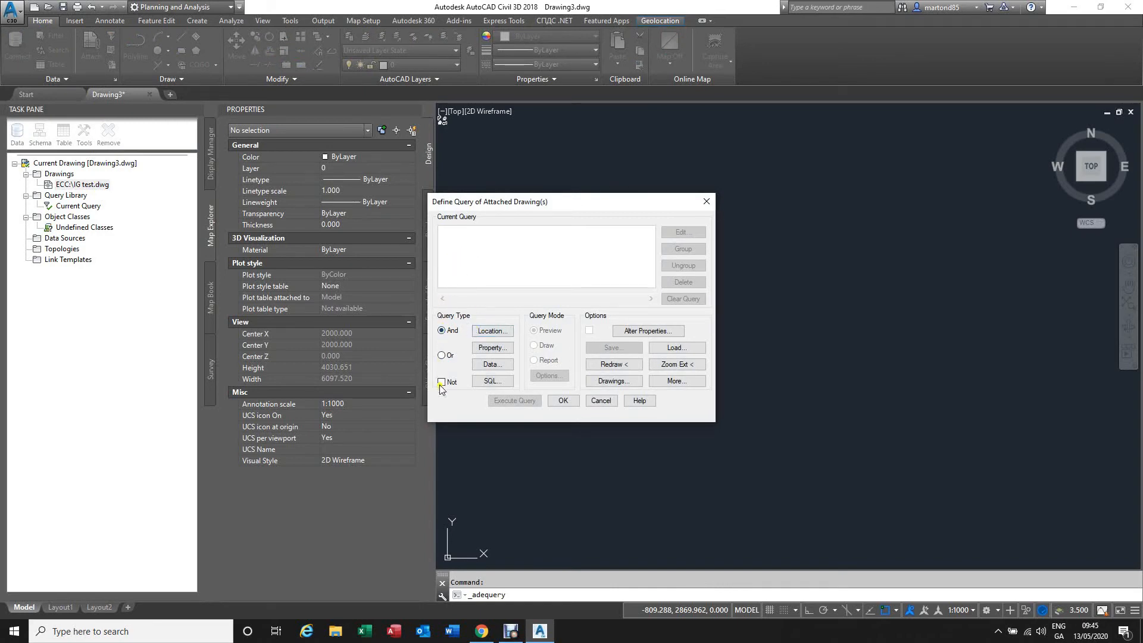
left_click(490, 331)
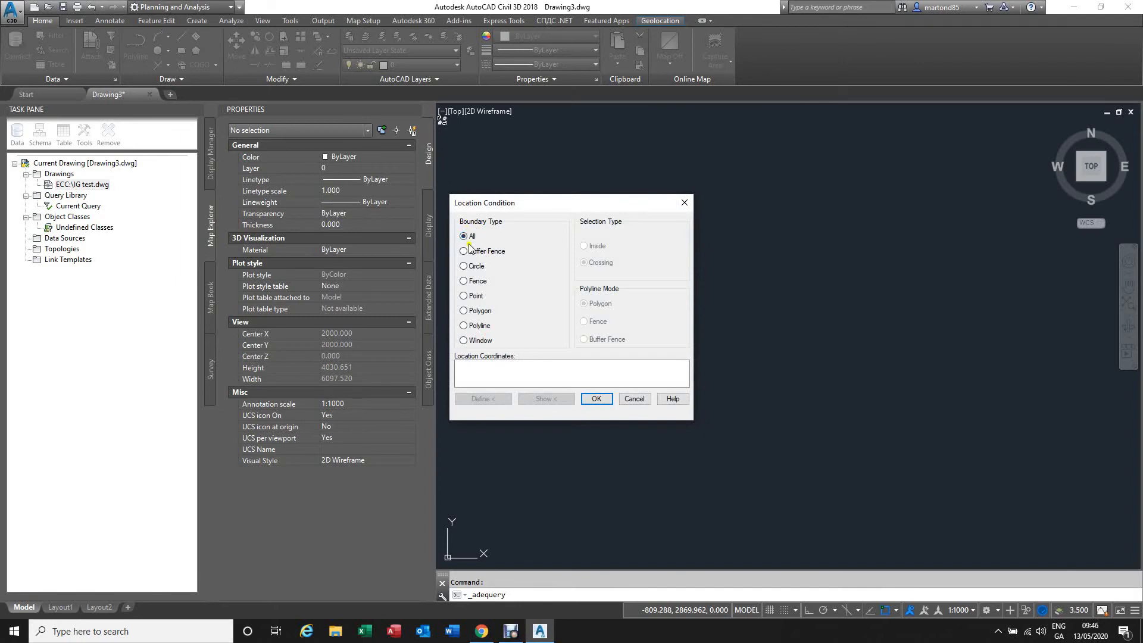
left_click(590, 400)
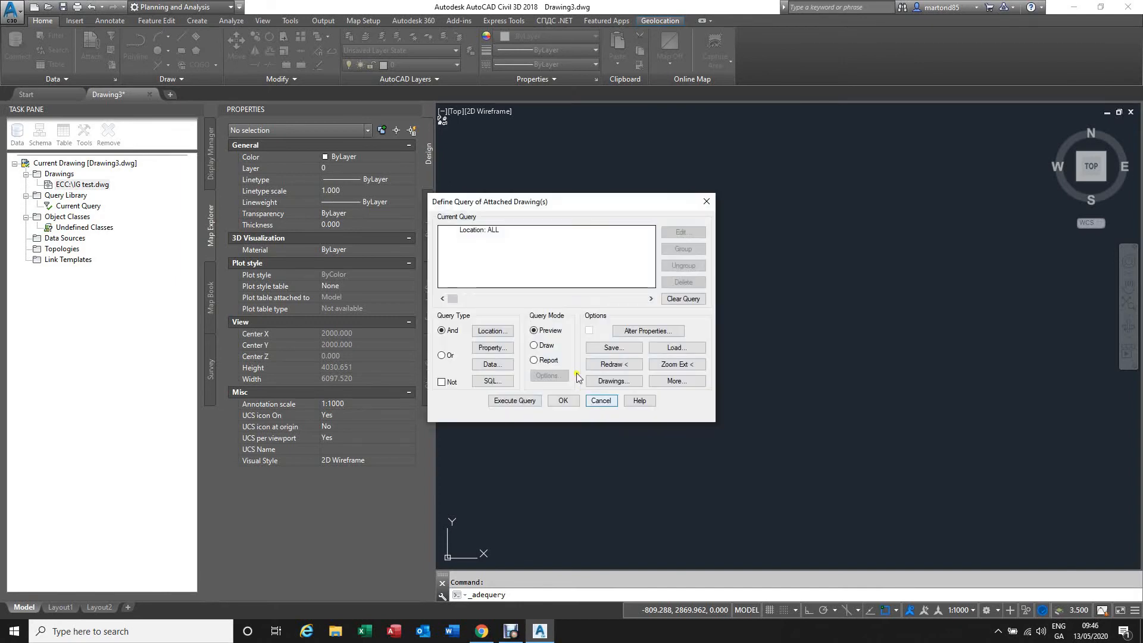
left_click(535, 345)
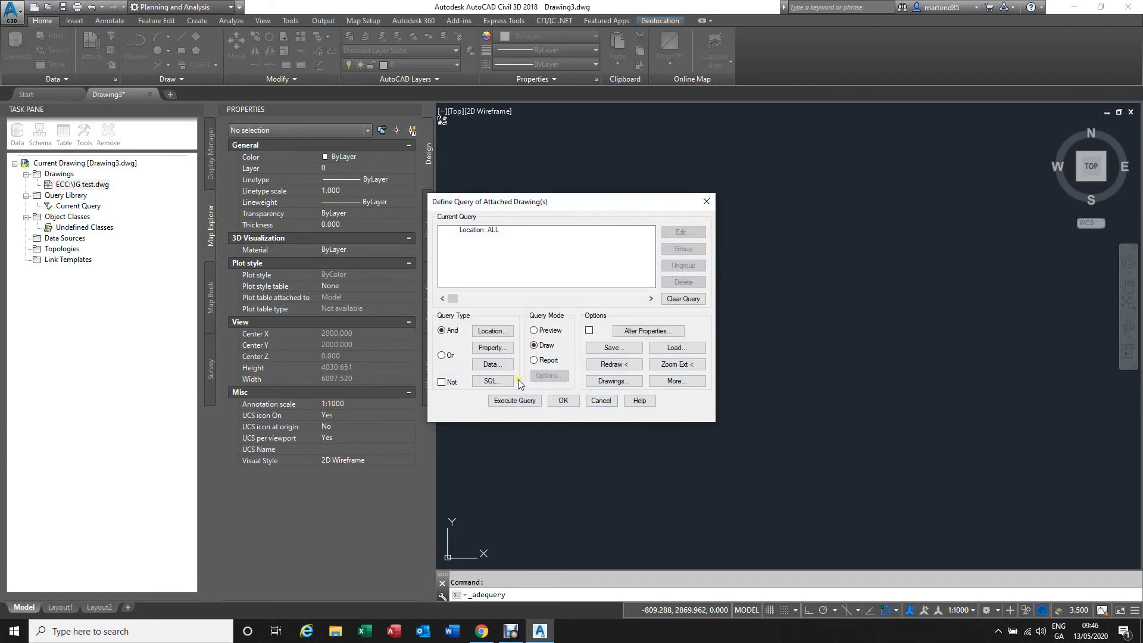
left_click(510, 402)
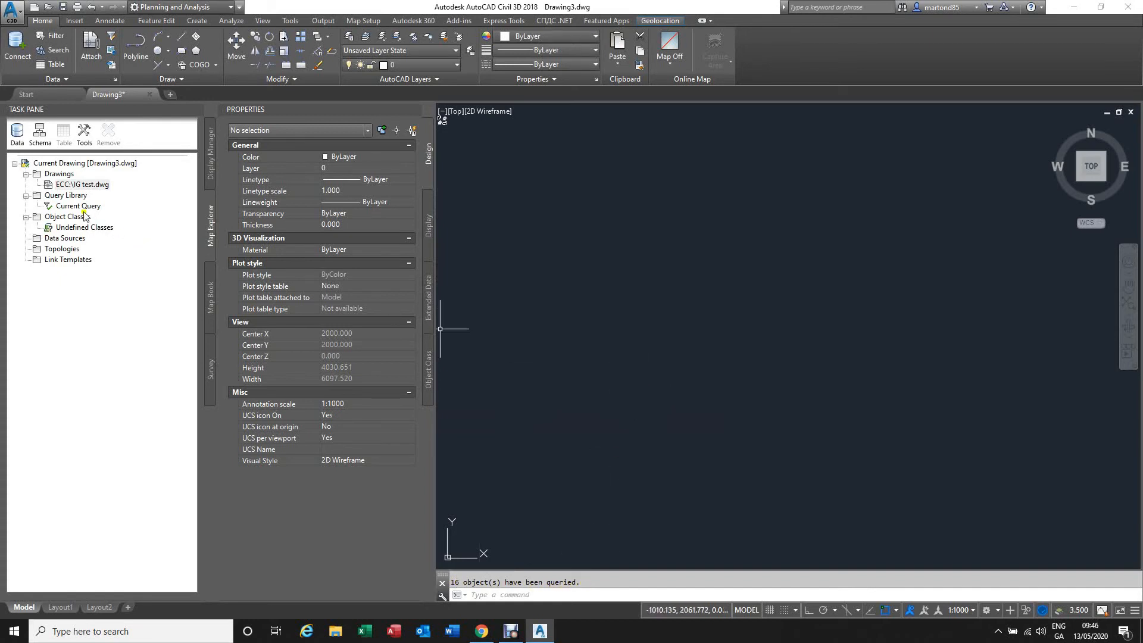
Detach IG test.dwg from the current drawing and fit the queried plots in view.
left_click(71, 186)
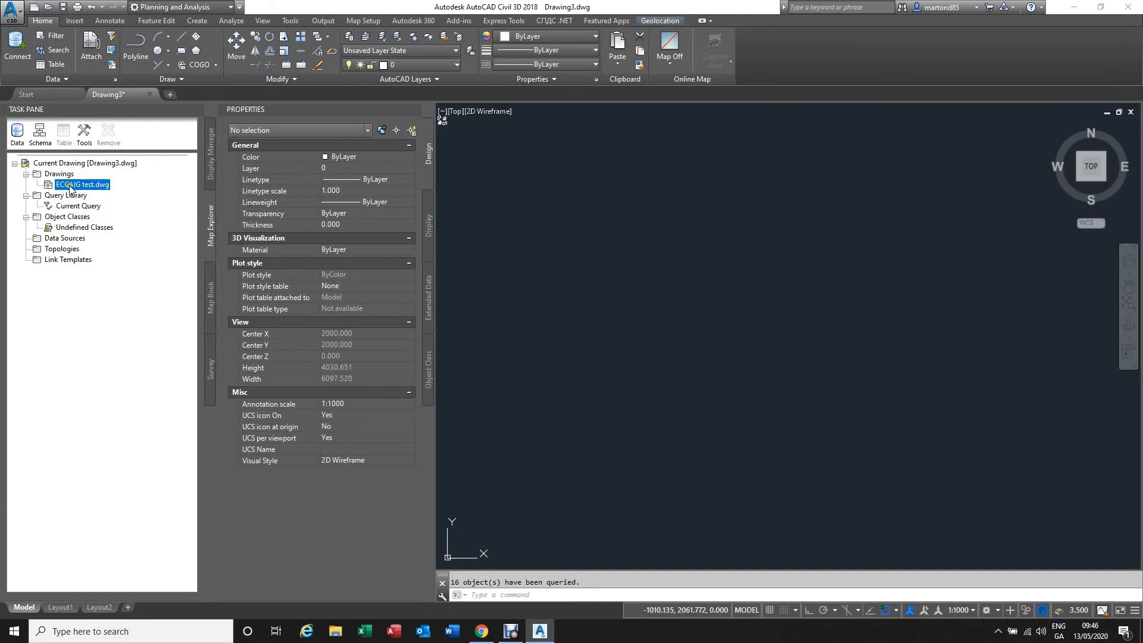
right_click(71, 187)
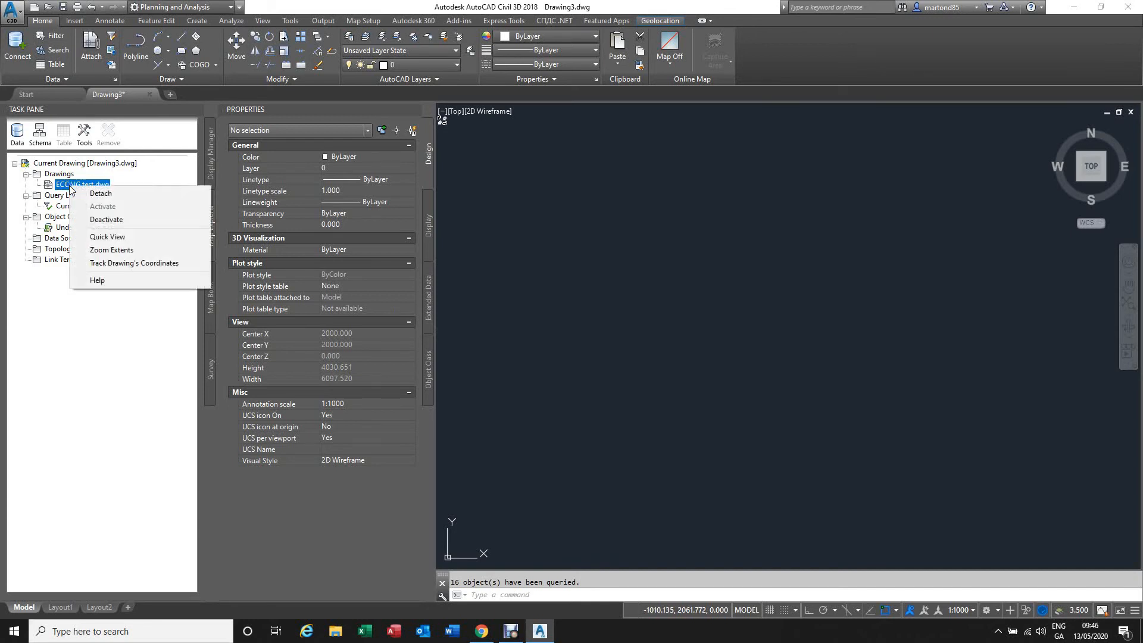
left_click(99, 194)
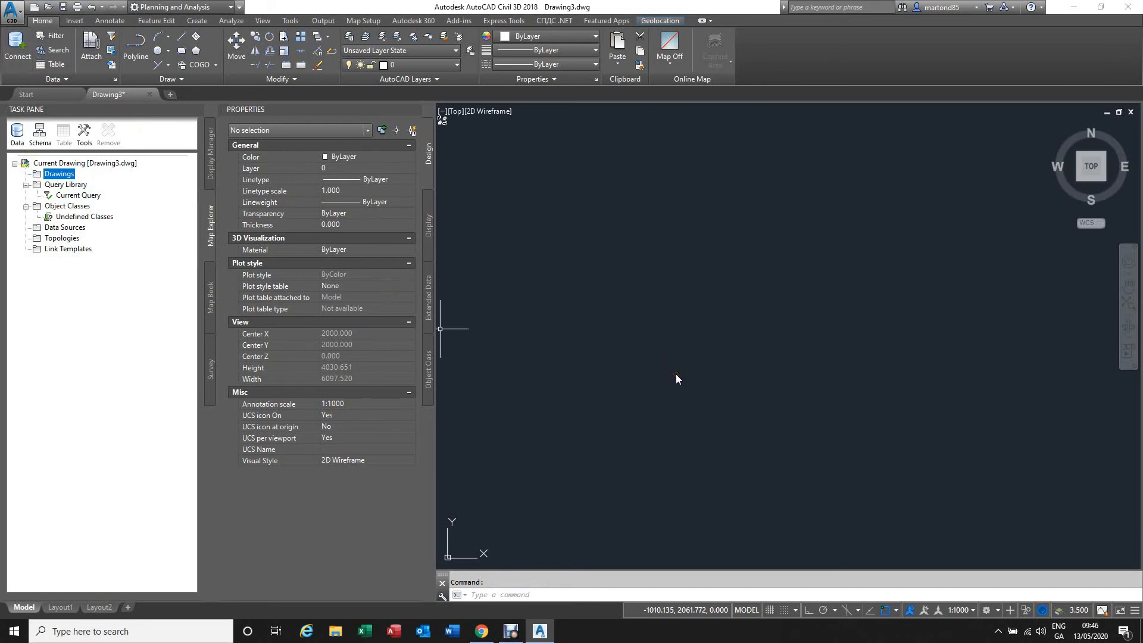
middle_click(676, 374)
middle_click(676, 374)
scroll(676, 374, "down", 2)
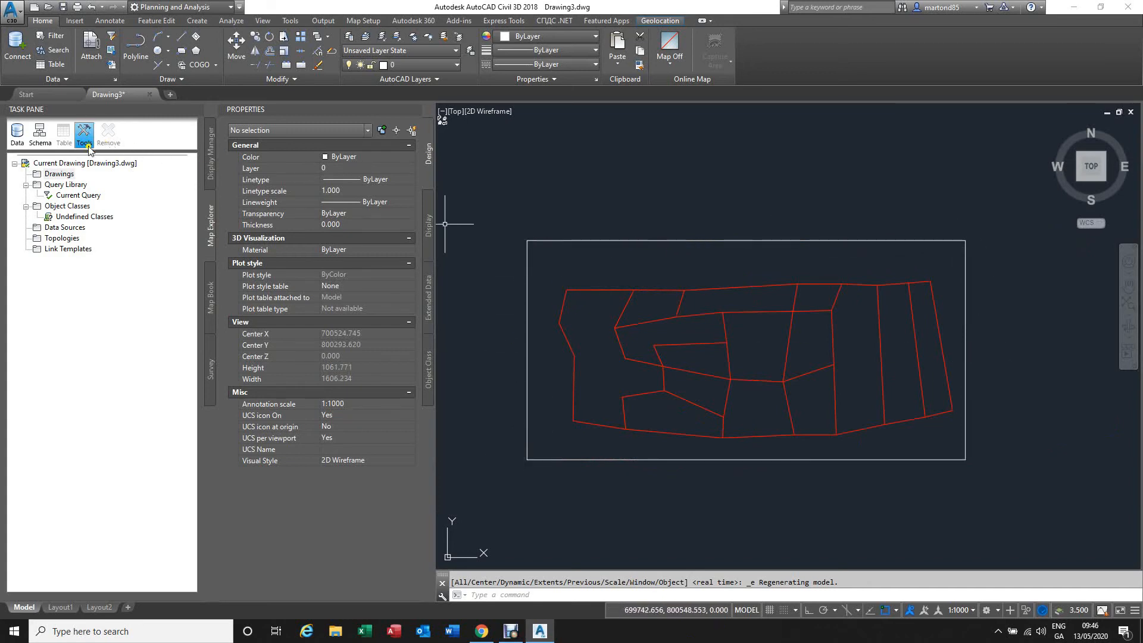
Save the drawing as ITM test in the ECC ONLINE TRAINING folder.
left_click(62, 7)
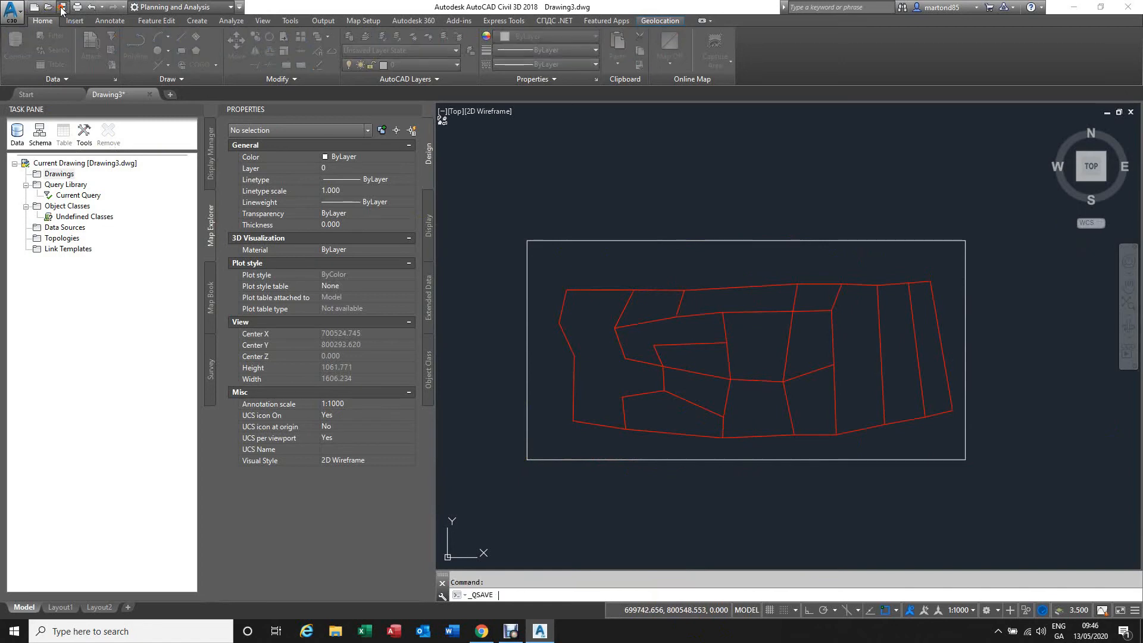
left_click(479, 260)
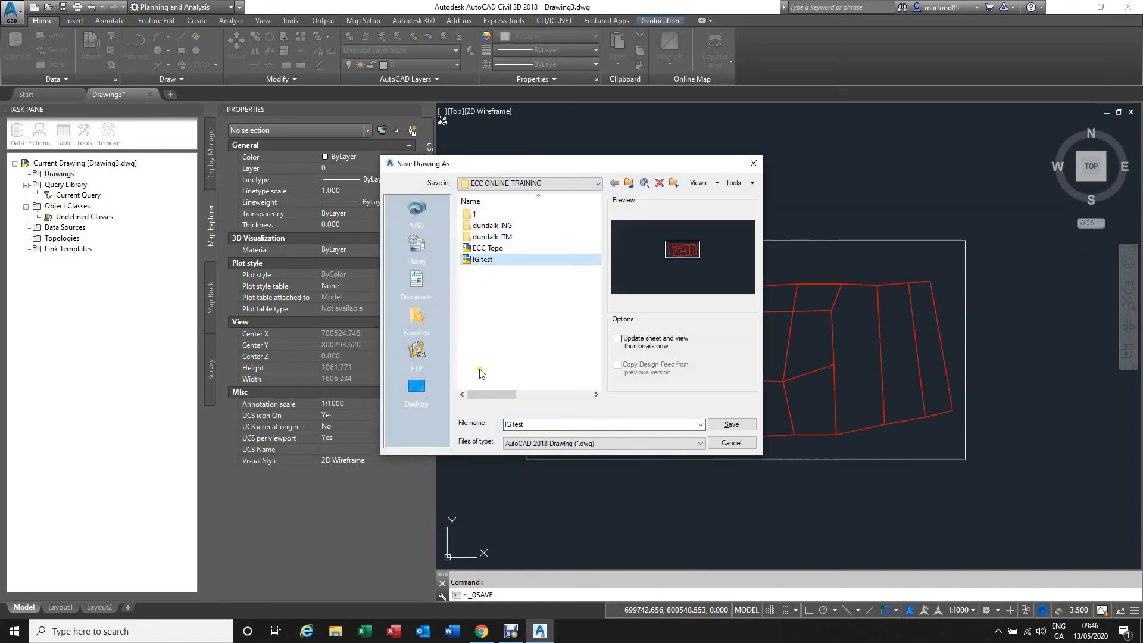
double_click(505, 424)
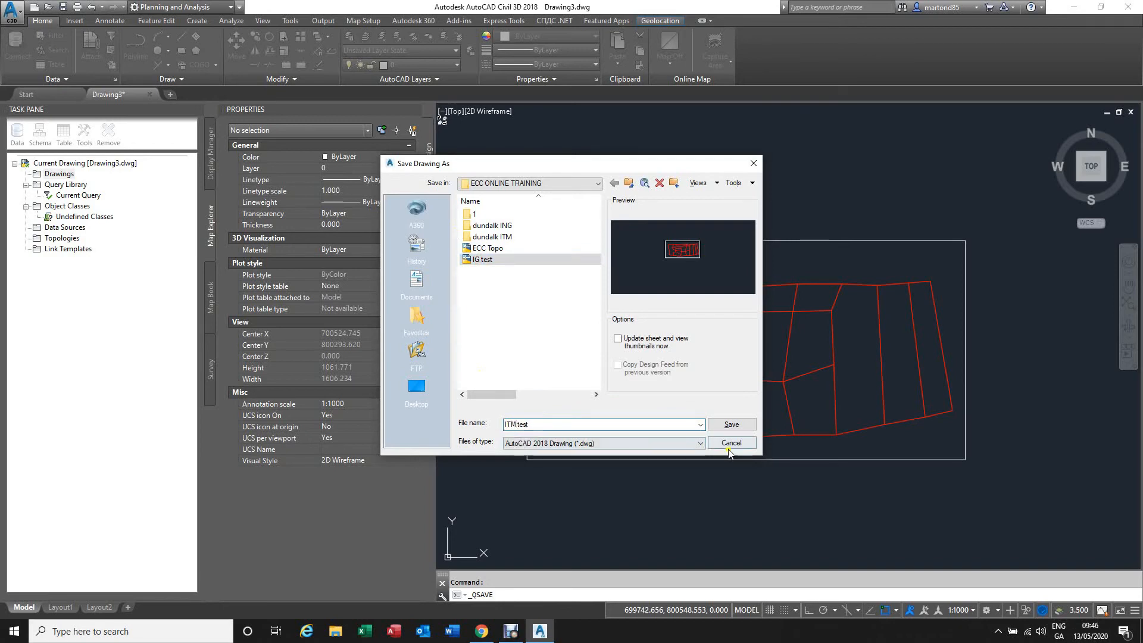
left_click(731, 424)
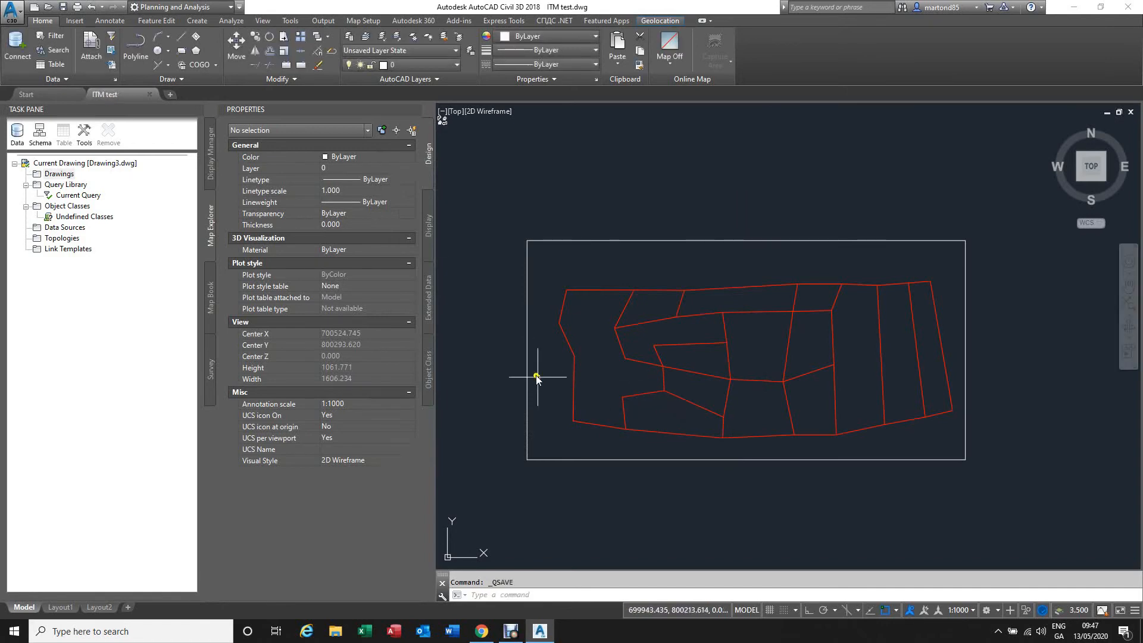
Examine the lower-left corners of the border rectangle and the red plot outline at close range.
scroll(528, 467, "up", 6)
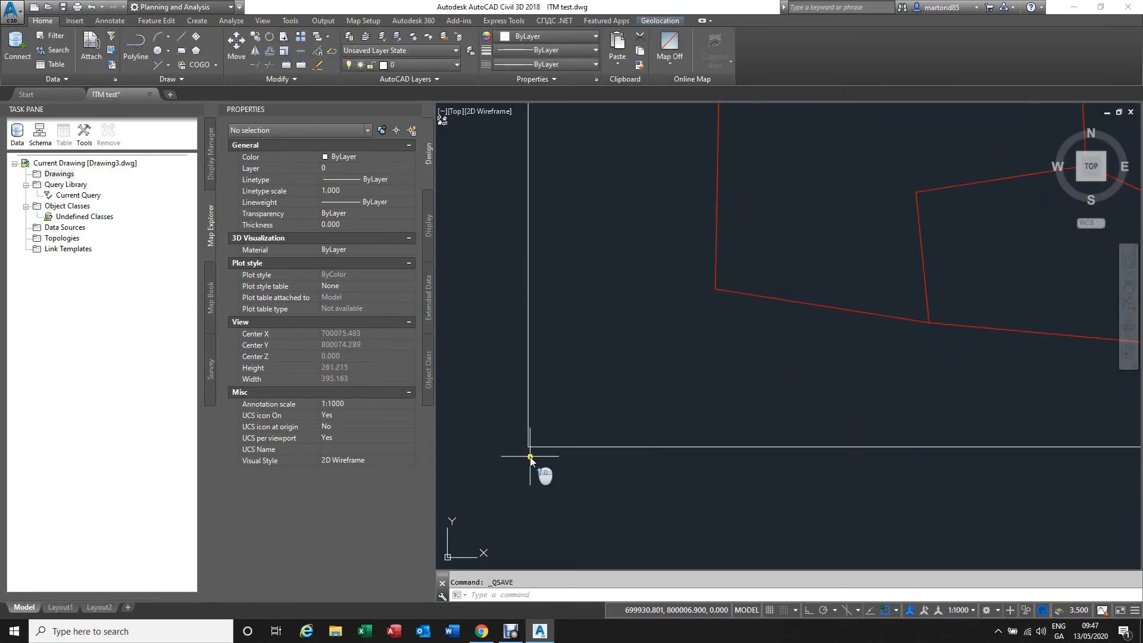
scroll(530, 454, "down", 6)
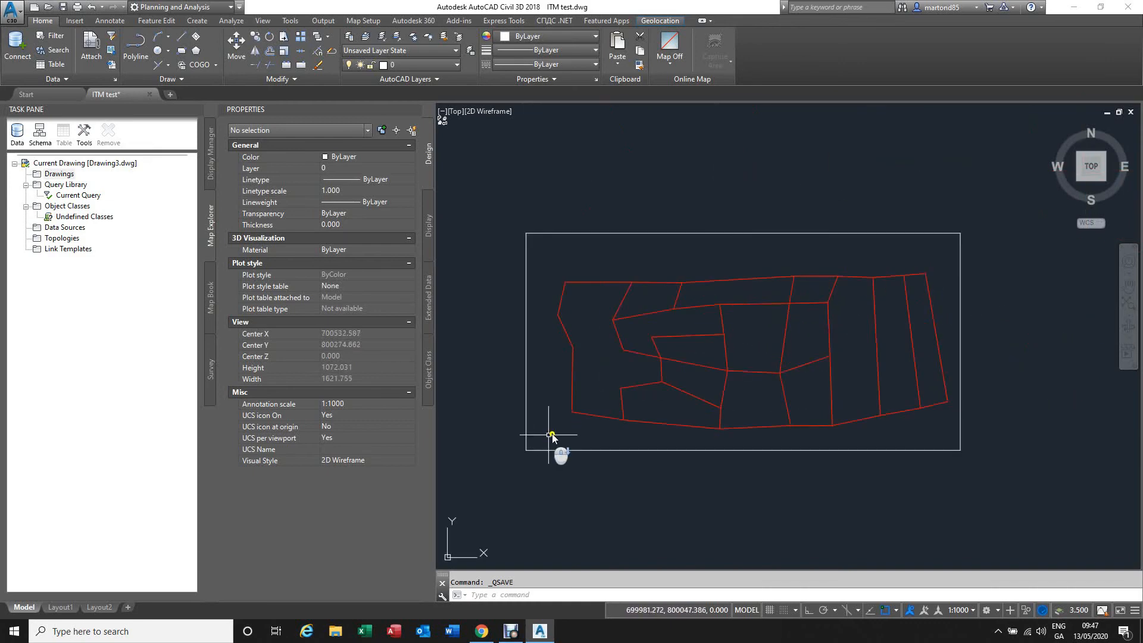
scroll(583, 412, "down", 3)
scroll(555, 410, "up", 5)
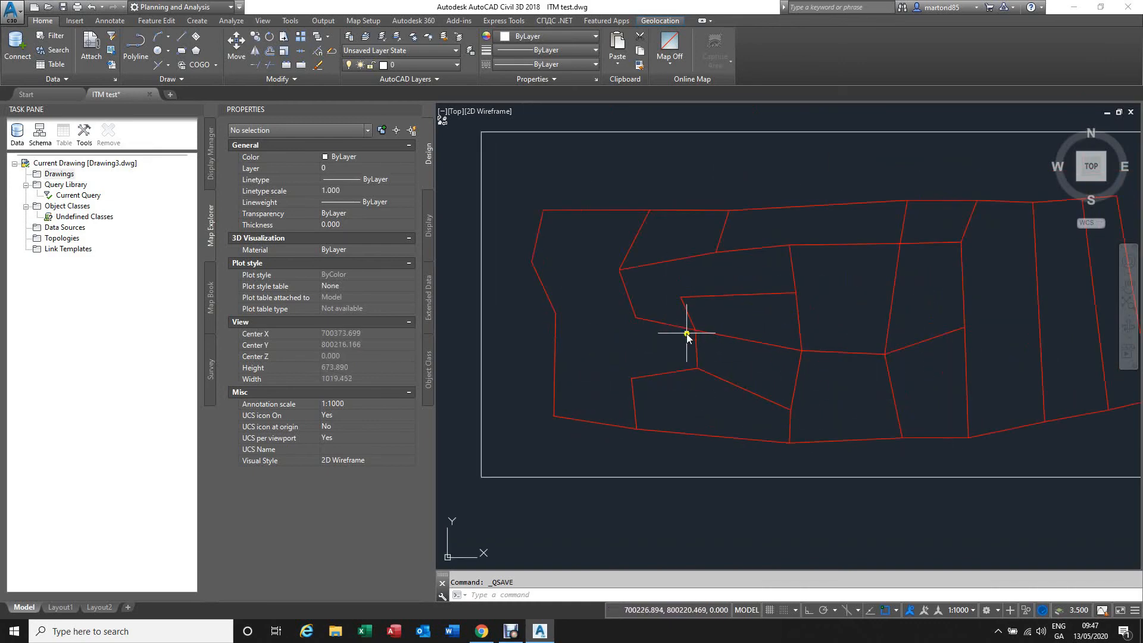
scroll(571, 429, "up", 12)
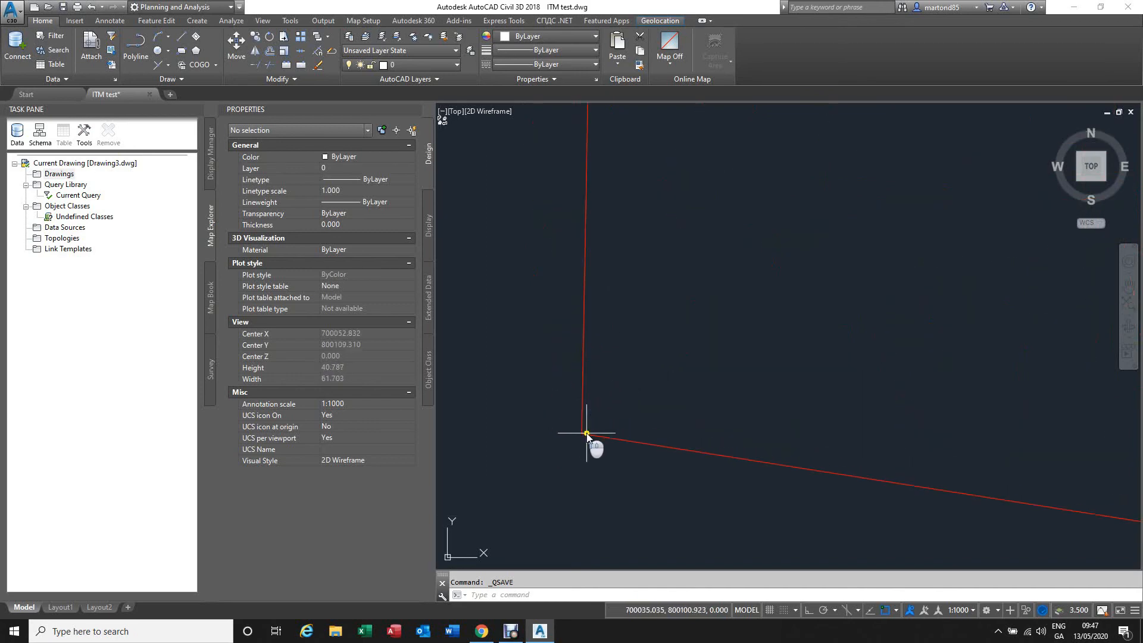
scroll(587, 436, "up", 20)
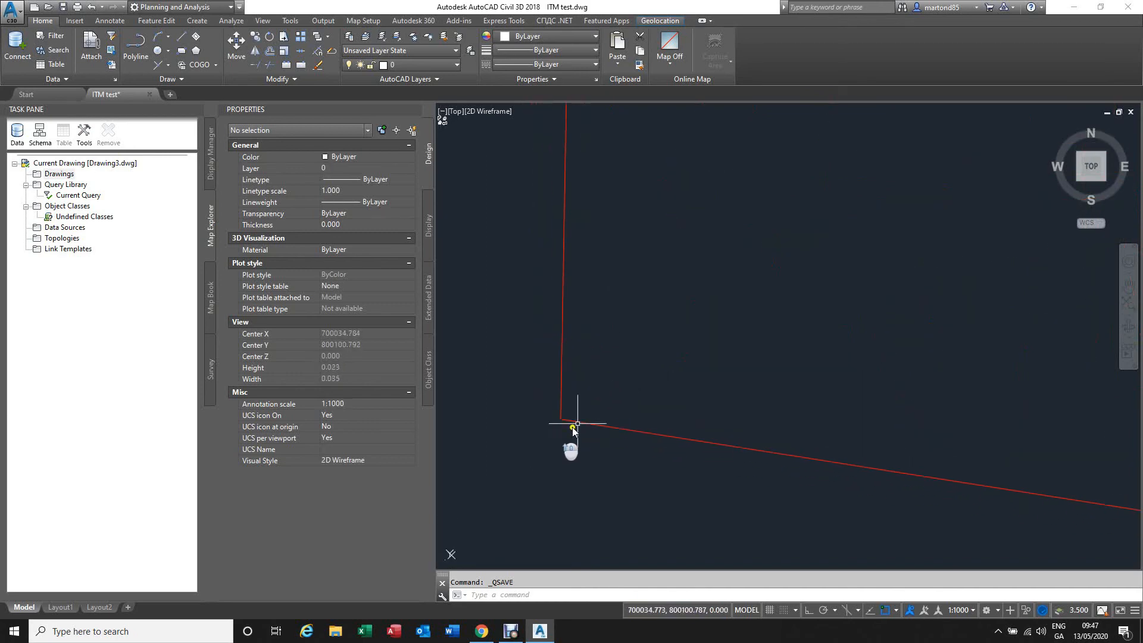
scroll(555, 419, "down", 20)
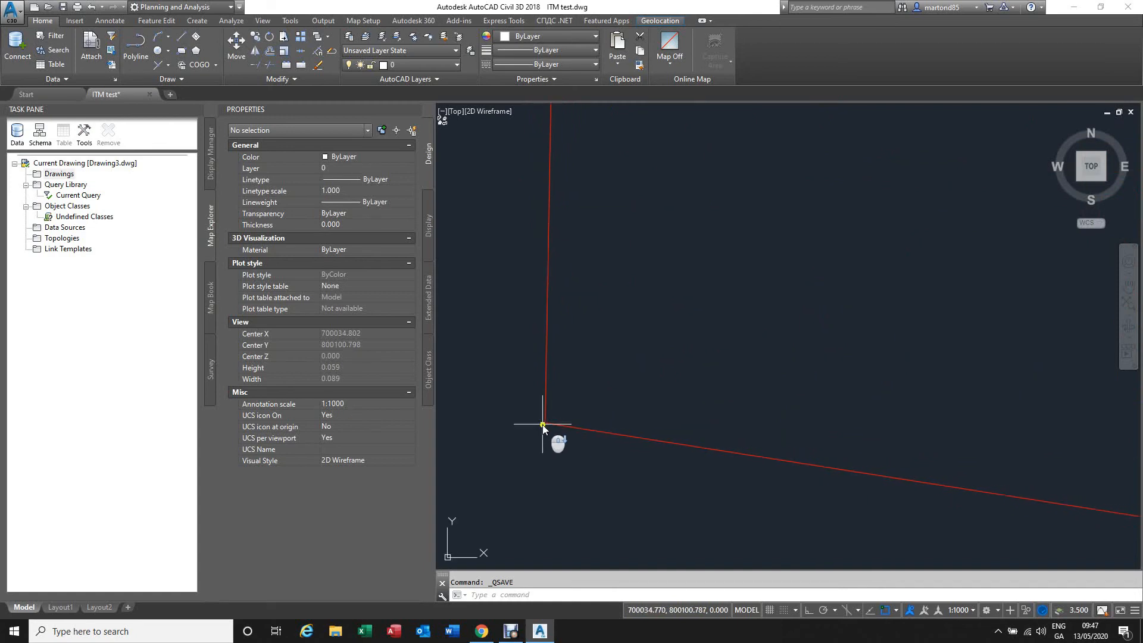
scroll(537, 427, "down", 12)
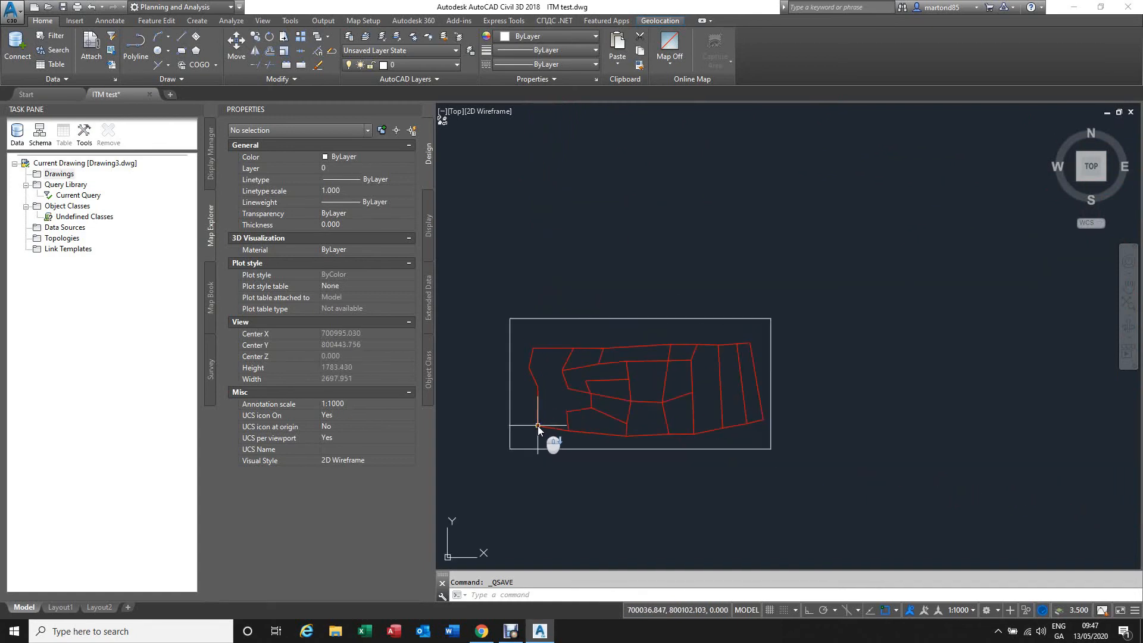
Examine the offset between the red and brown lines at the plot outline's upper-right corner.
scroll(758, 341, "up", 20)
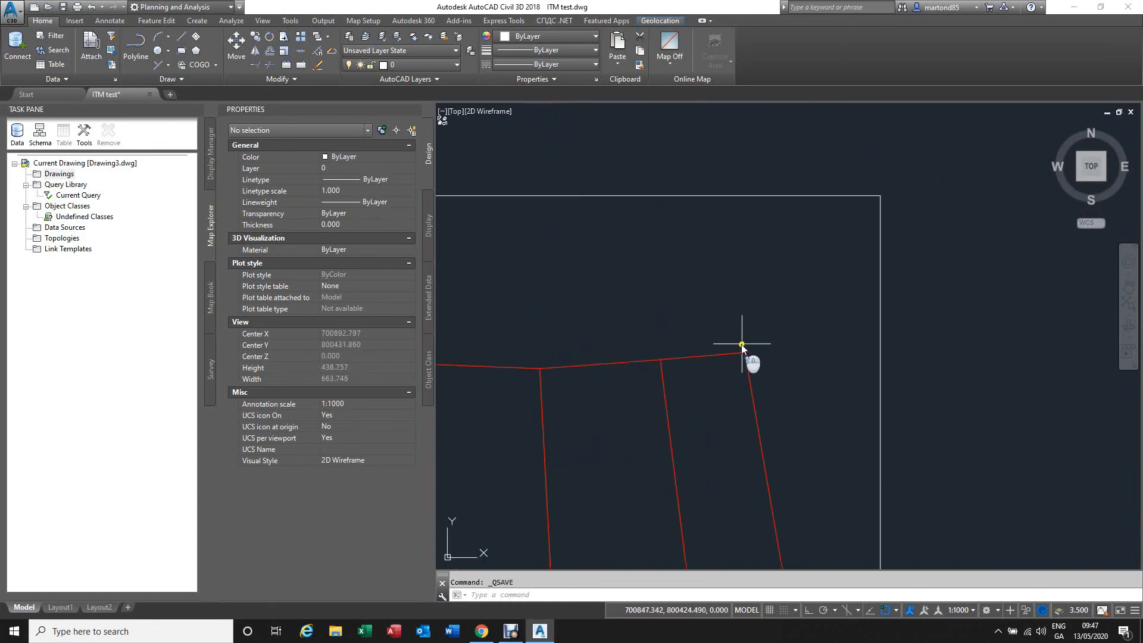
scroll(753, 399, "up", 12)
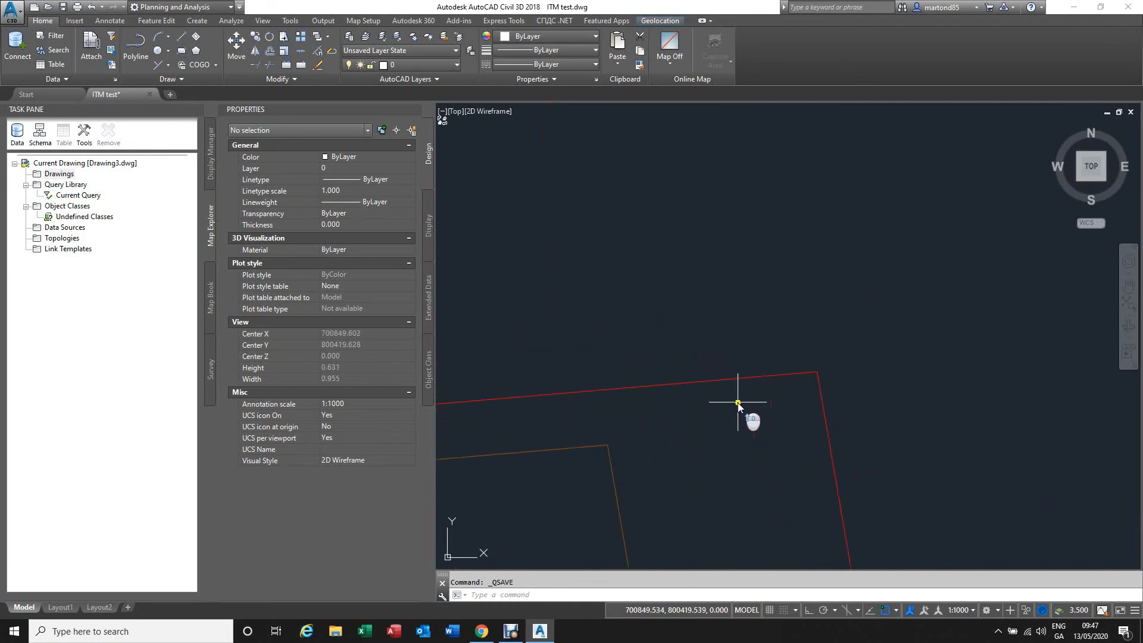
scroll(717, 368, "up", 6)
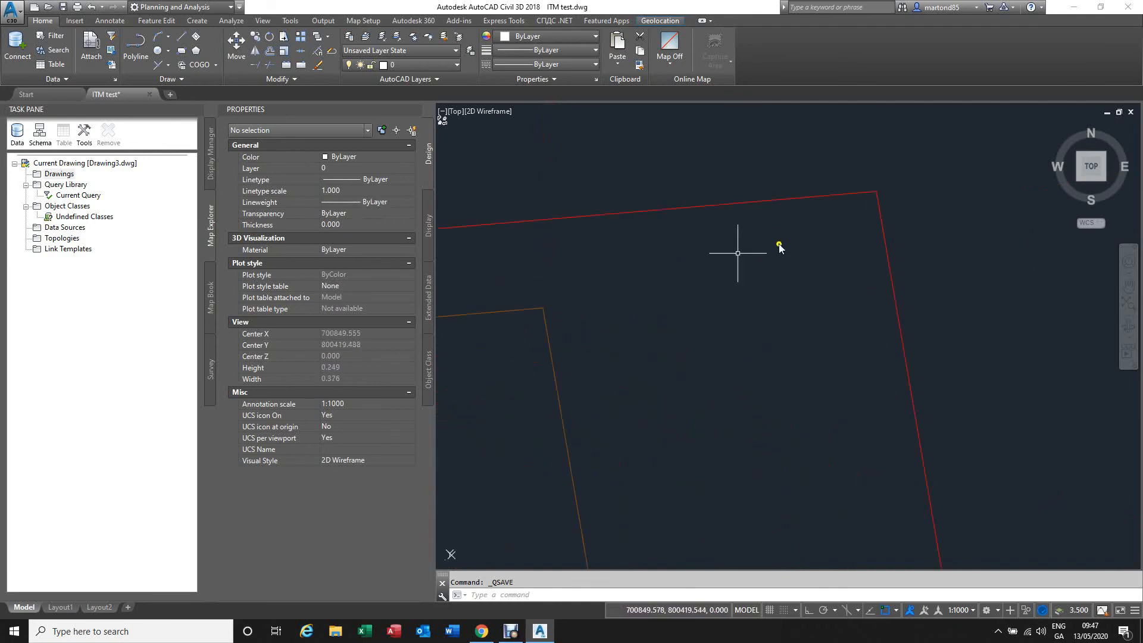
scroll(779, 276, "down", 6)
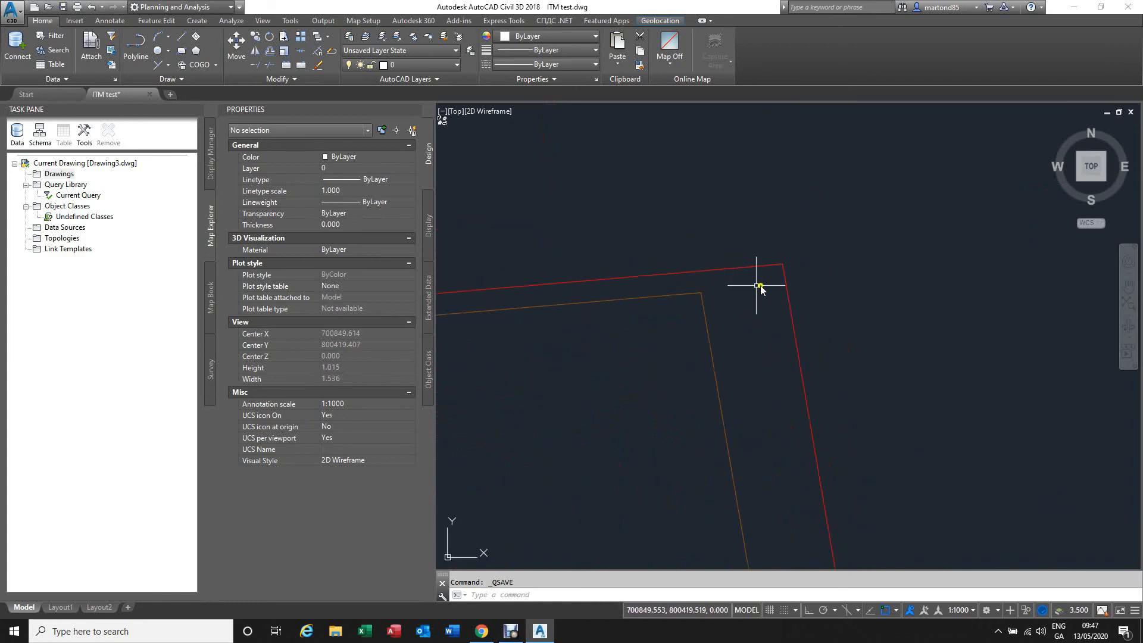
scroll(742, 289, "up", 4)
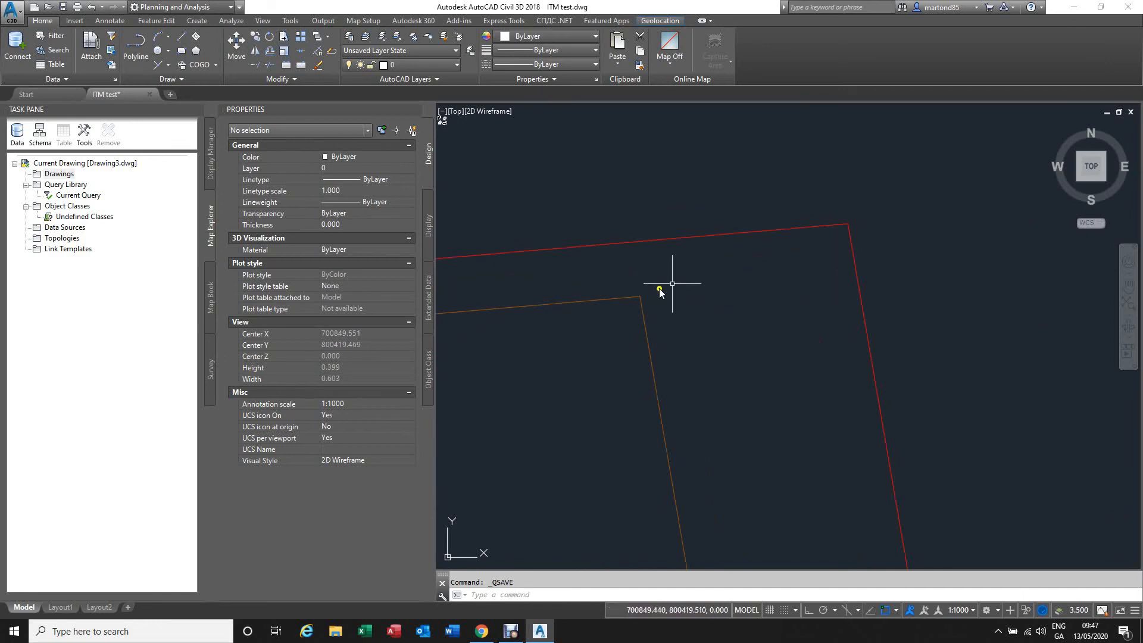
scroll(707, 235, "down", 6)
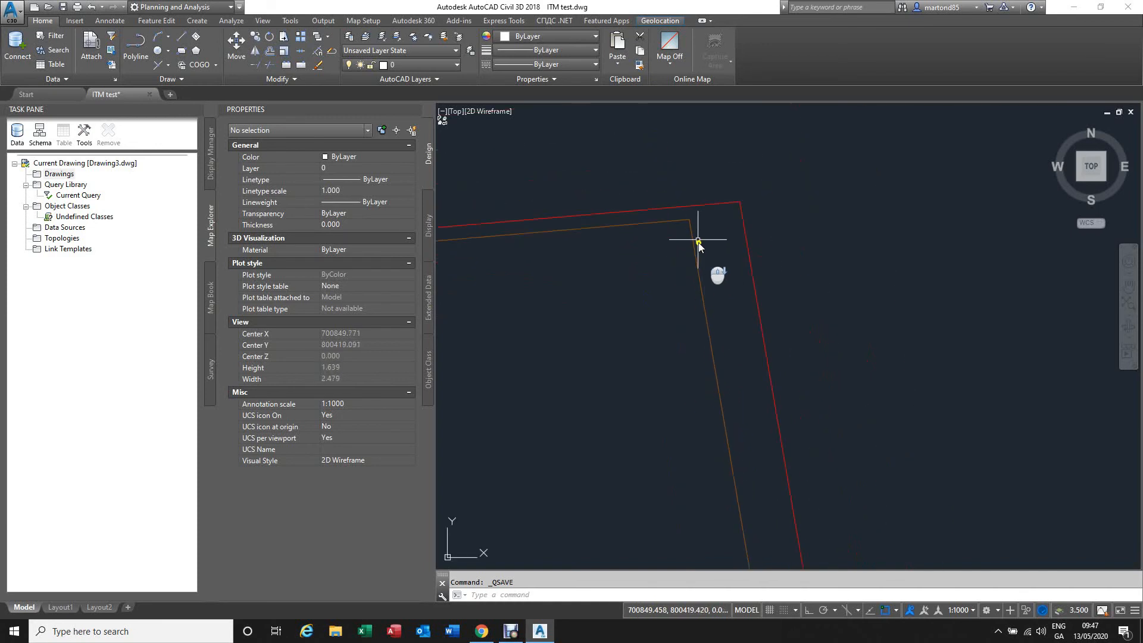
scroll(685, 210, "up", 6)
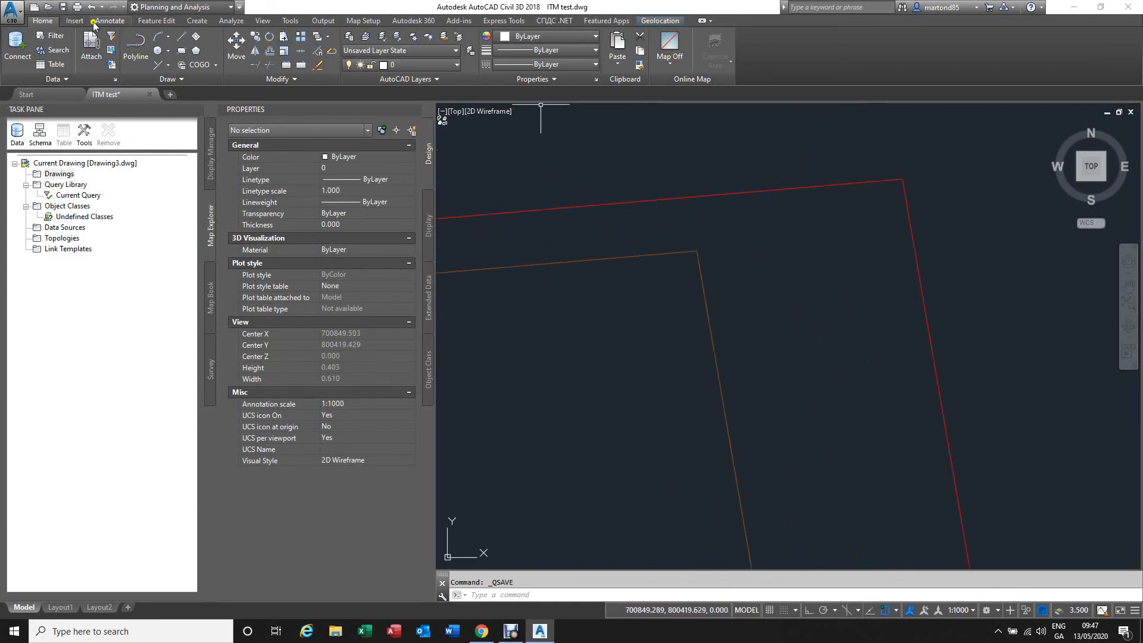
Measure the distance from the brown line's corner to the red line's corner with object snap off.
left_click(241, 23)
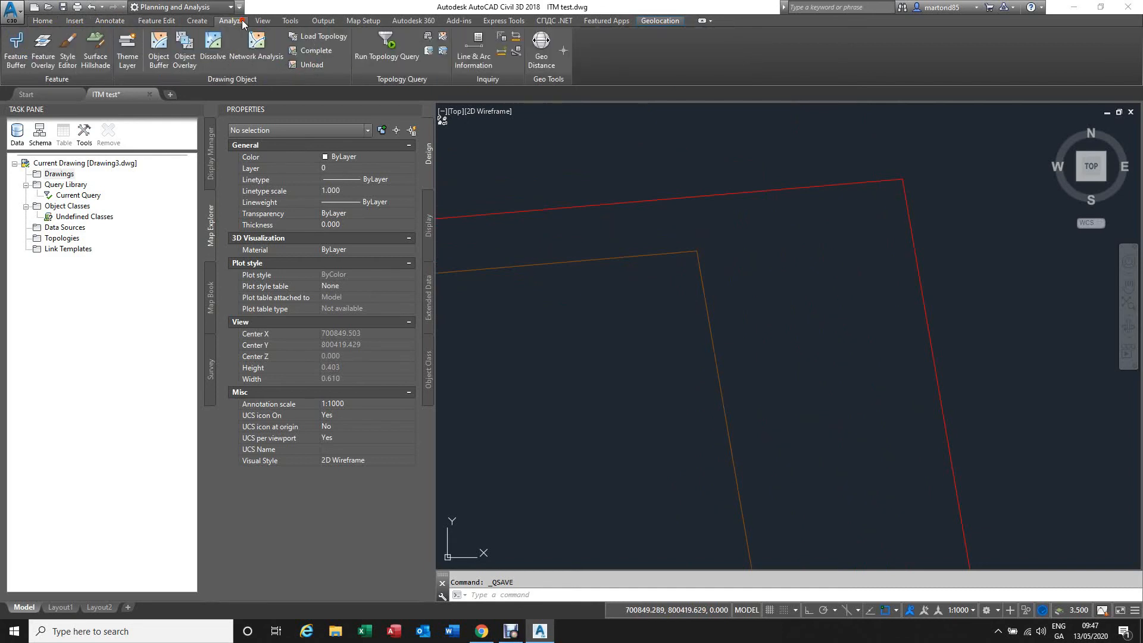
left_click(501, 54)
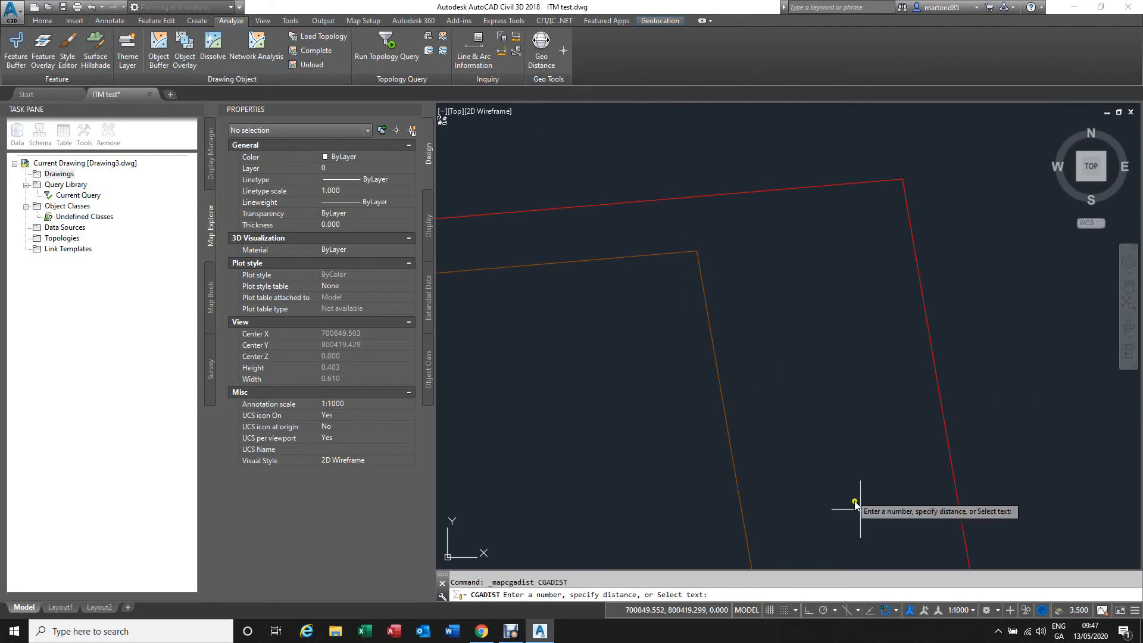
key("F3")
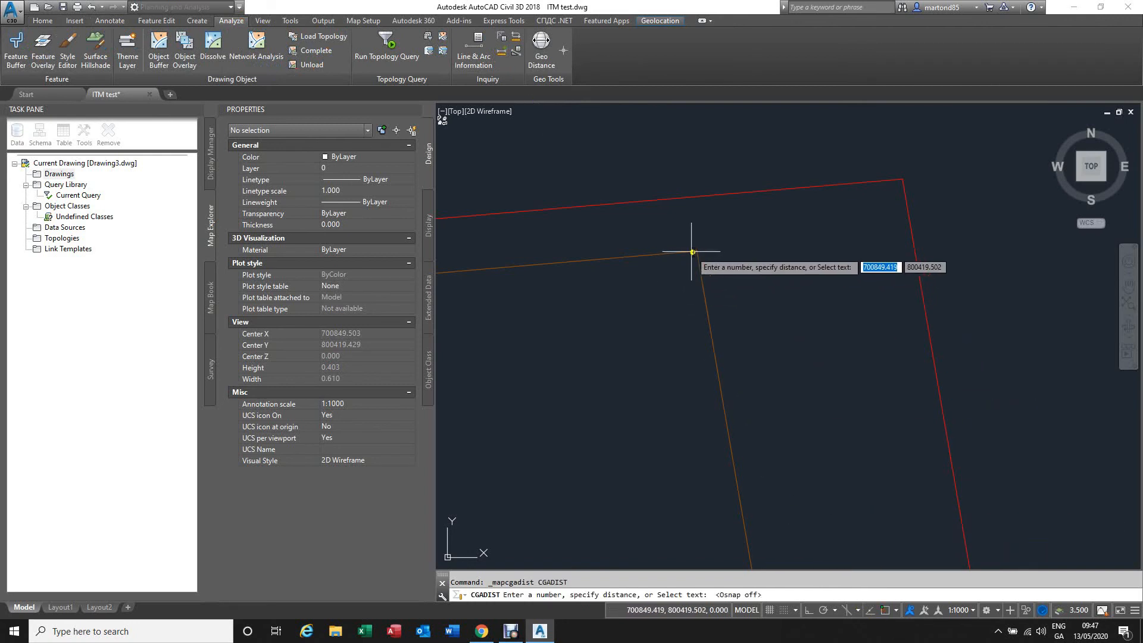
left_click(694, 251)
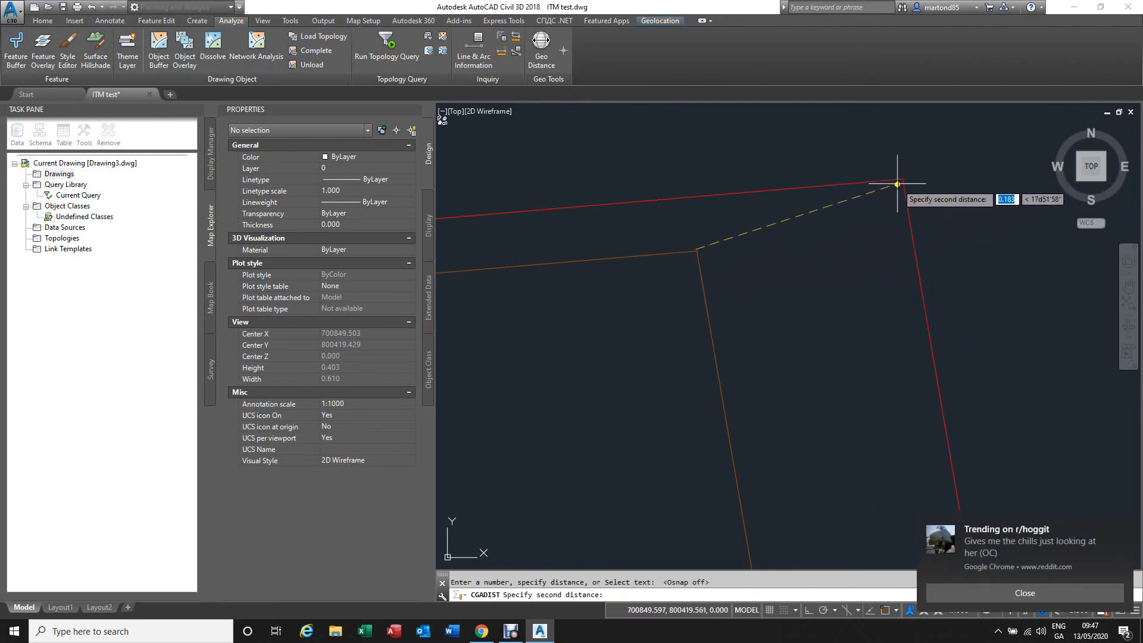
left_click(901, 178)
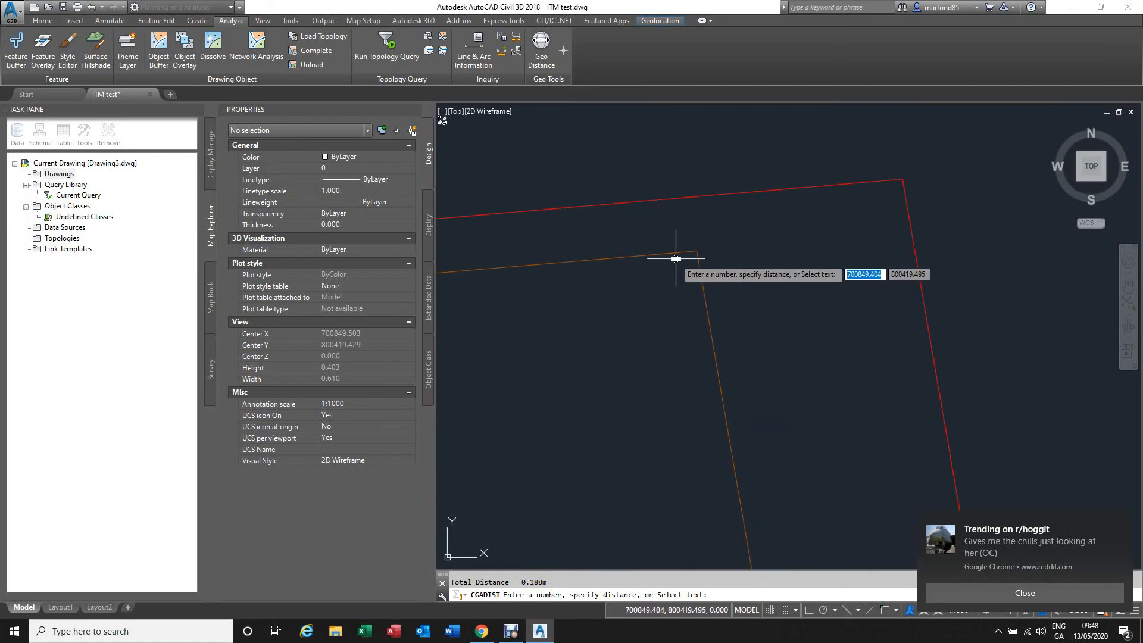
key("Escape")
scroll(723, 279, "down", 20)
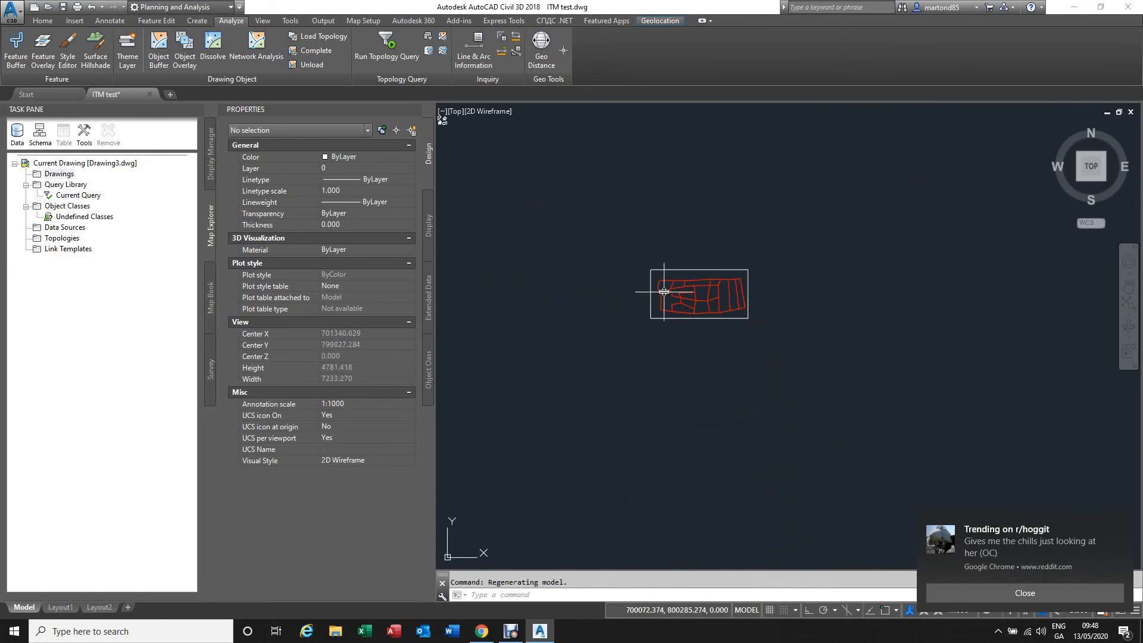
Delete the red block map reference that lies over the brown plot lines and dismiss the desktop notification.
scroll(679, 279, "up", 6)
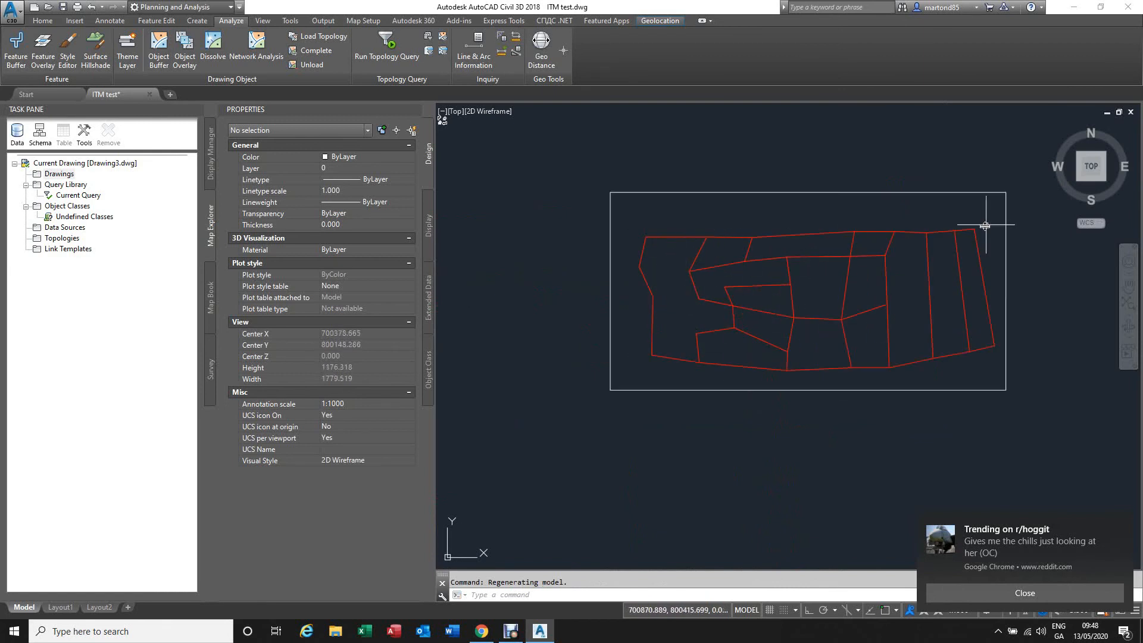
scroll(983, 226, "up", 20)
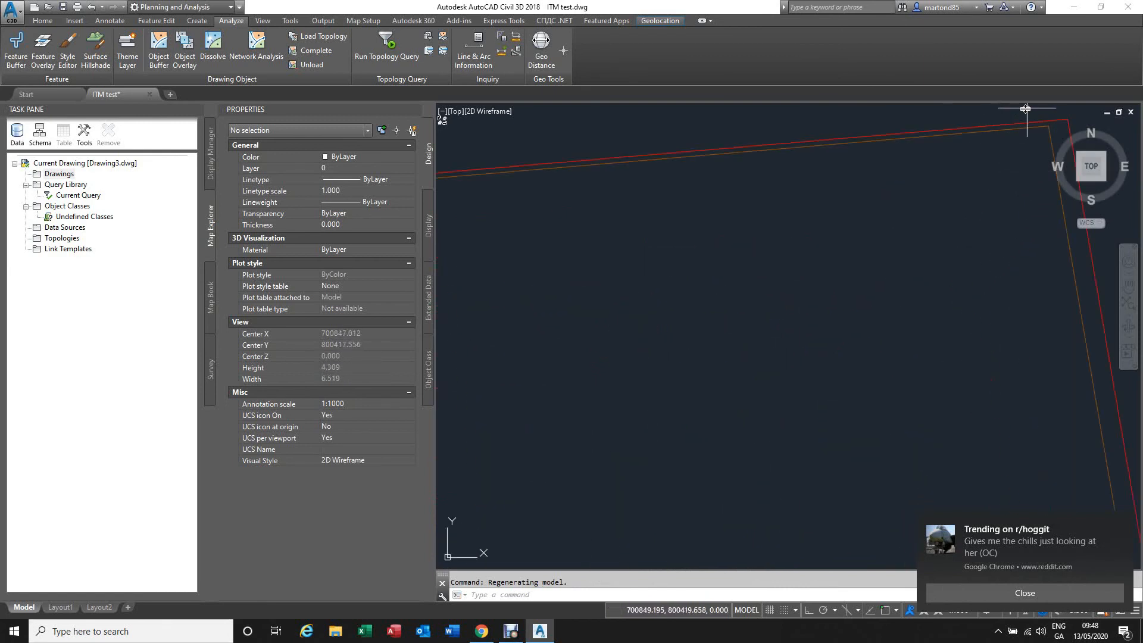
left_click(1045, 120)
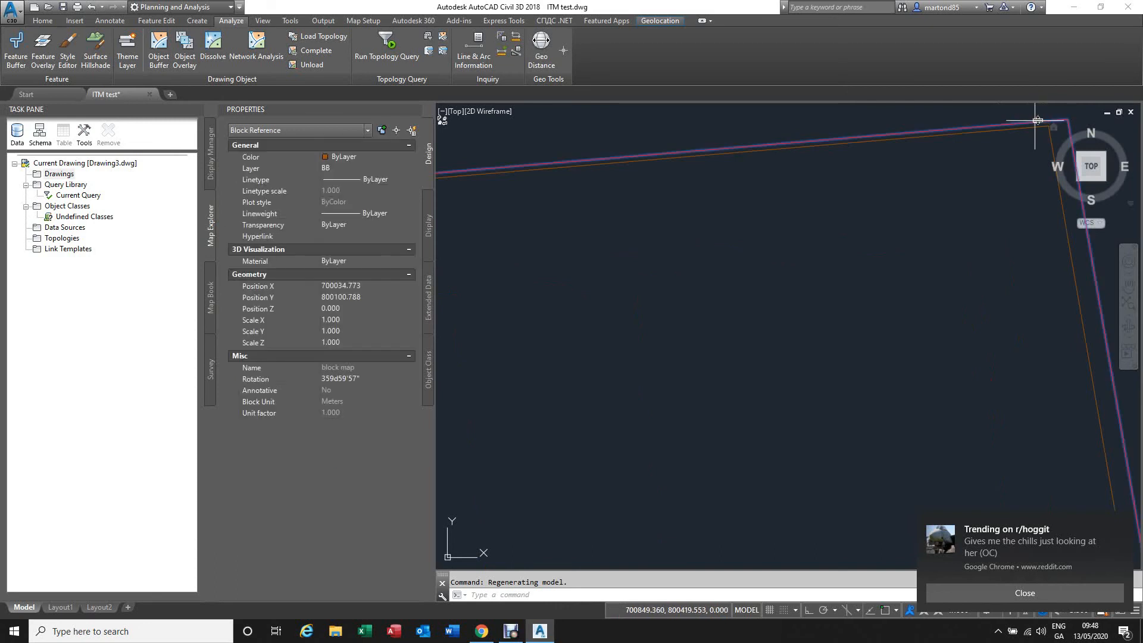
key("Delete")
scroll(971, 185, "down", 15)
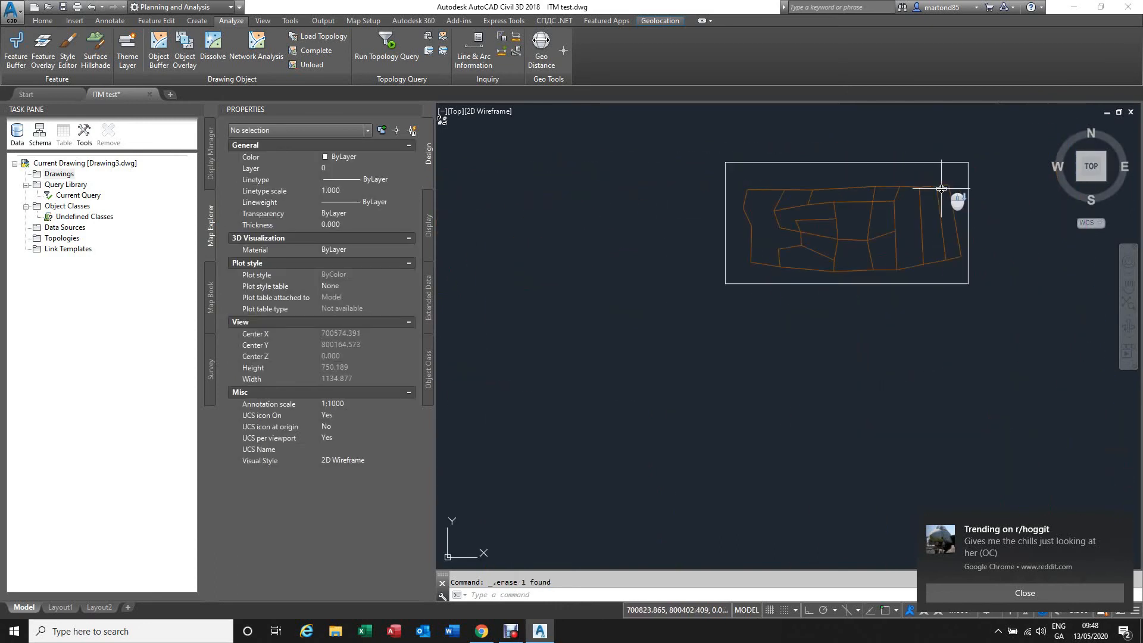
middle_click_drag(833, 328, 728, 455)
left_click(1021, 593)
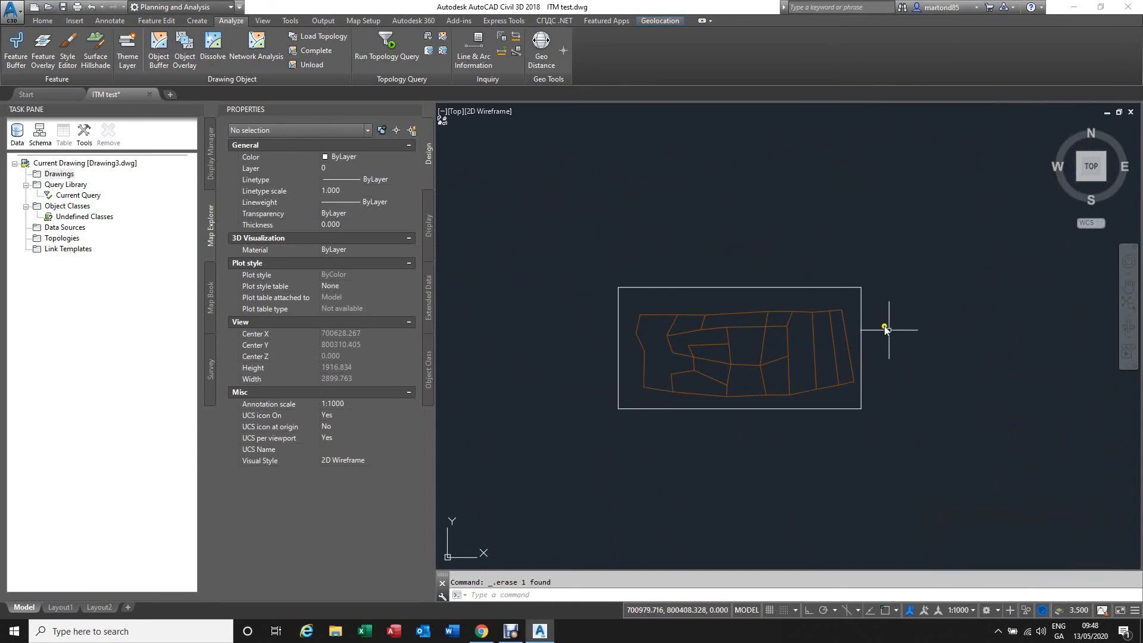
Switch the workspace from Planning and Analysis to Civil 3D.
scroll(874, 368, "up", 4)
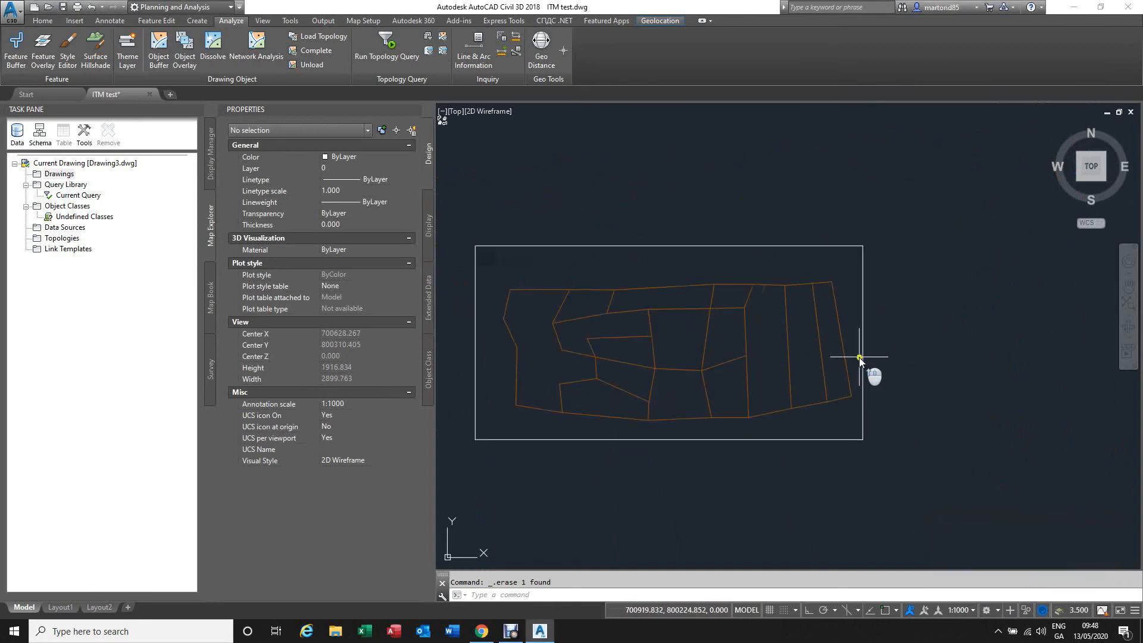
scroll(888, 377, "down", 4)
left_click(699, 338)
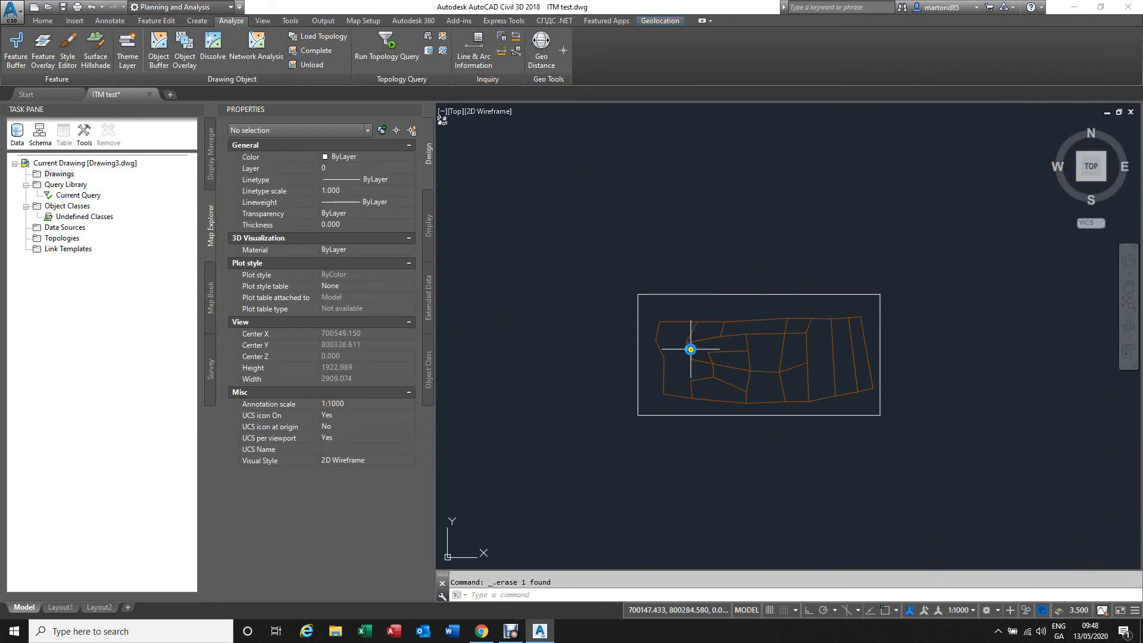
left_click(228, 8)
left_click(171, 24)
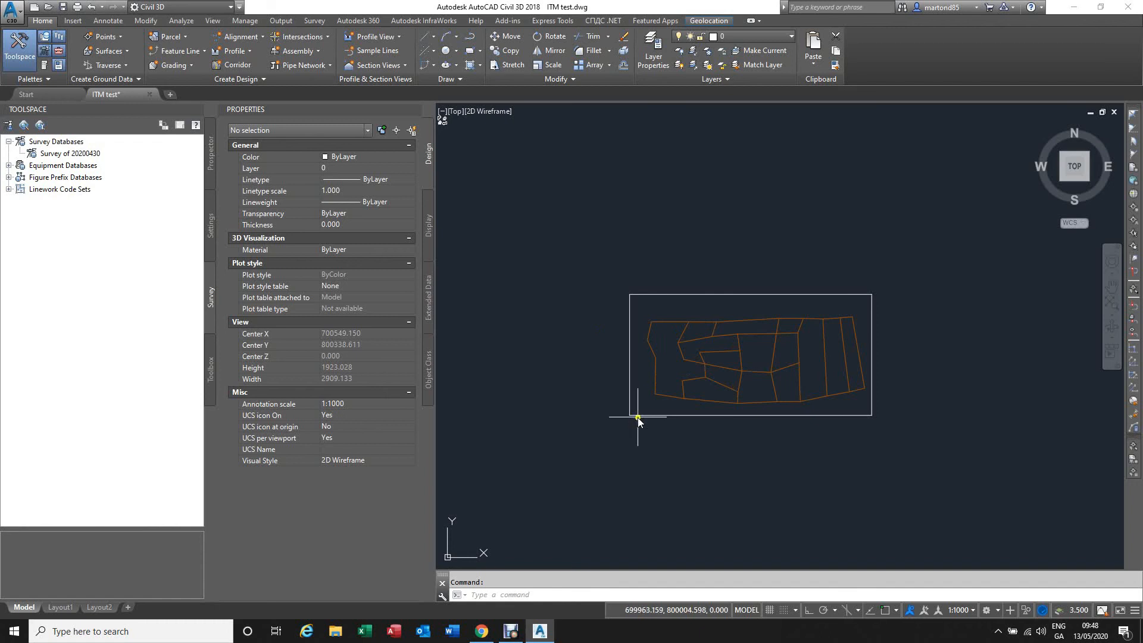
Select the white border rectangle and check the X and Y coordinates of its lower-left vertex.
scroll(636, 417, "up", 4)
scroll(551, 443, "down", 2)
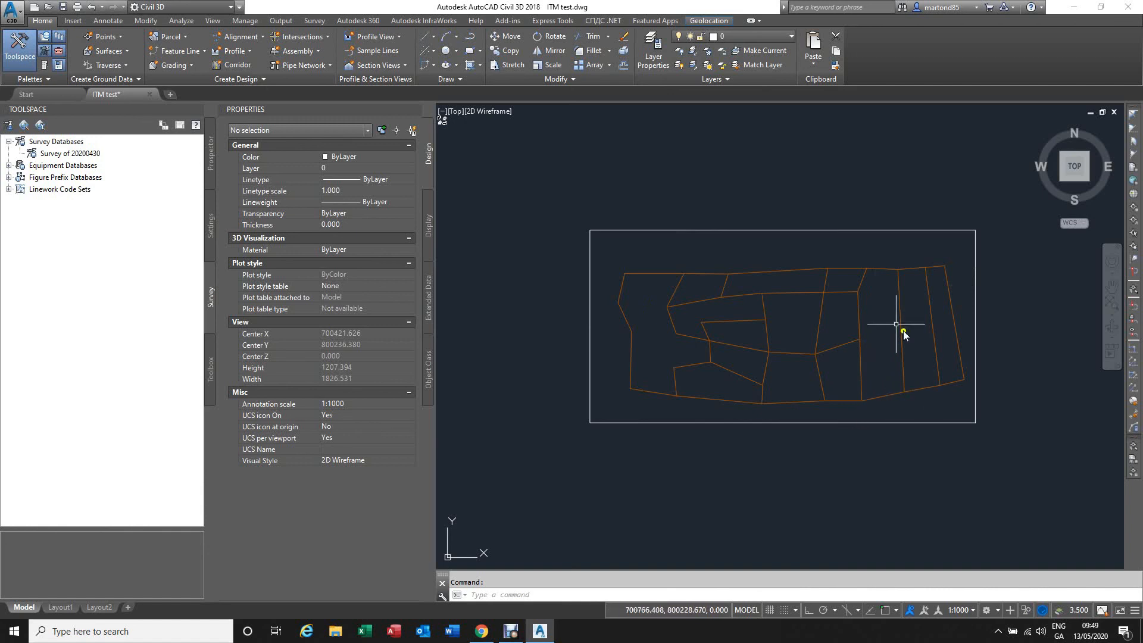
key("Escape")
scroll(602, 505, "down", 2)
scroll(617, 357, "up", 4)
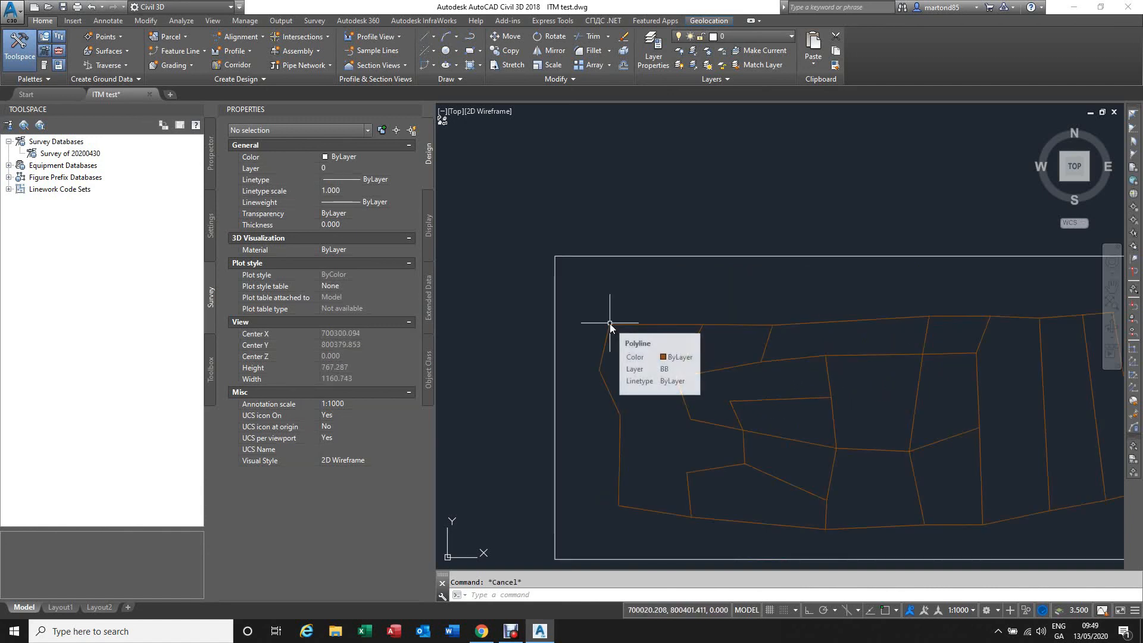
scroll(646, 286, "down", 4)
scroll(618, 371, "up", 4)
scroll(618, 417, "up", 2)
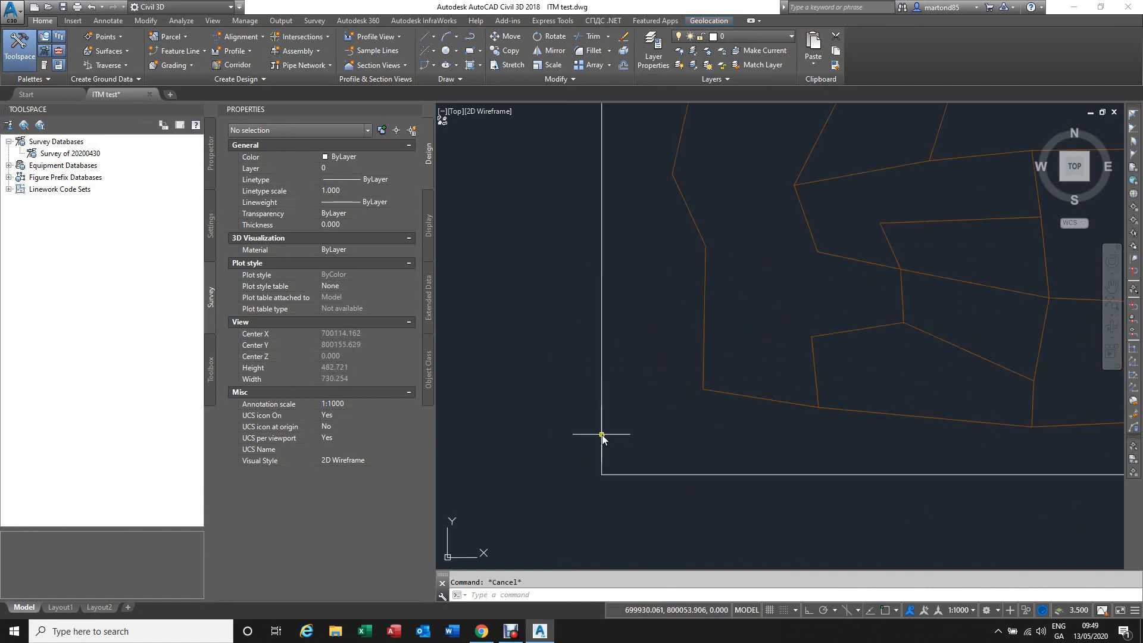
left_click(600, 440)
scroll(600, 485, "up", 2)
scroll(600, 489, "up", 6)
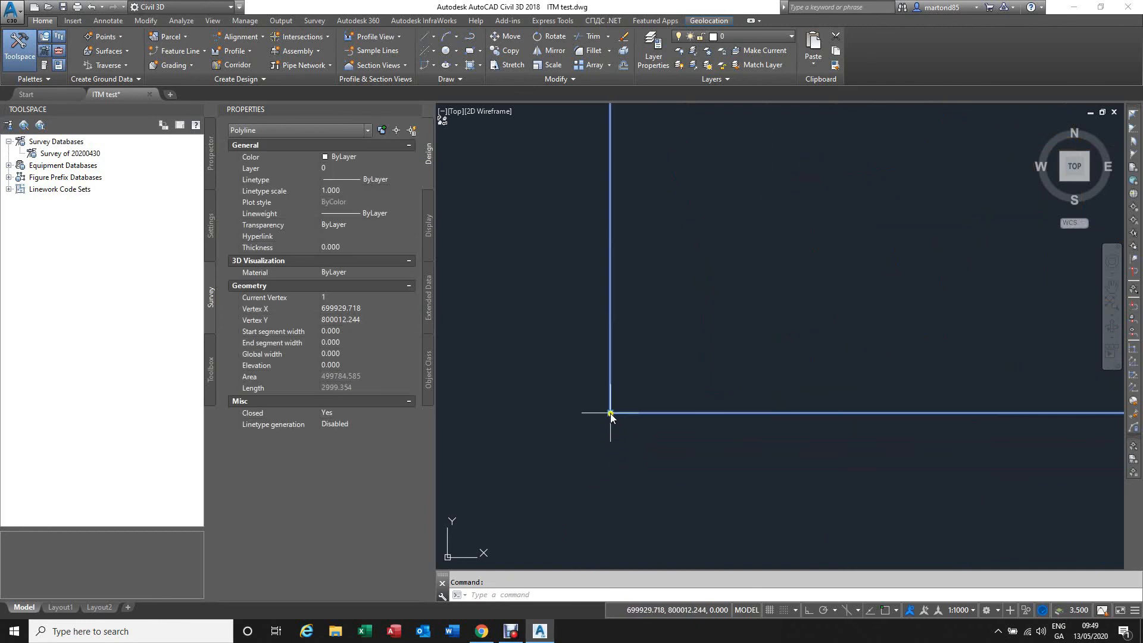
mouse_move(610, 414)
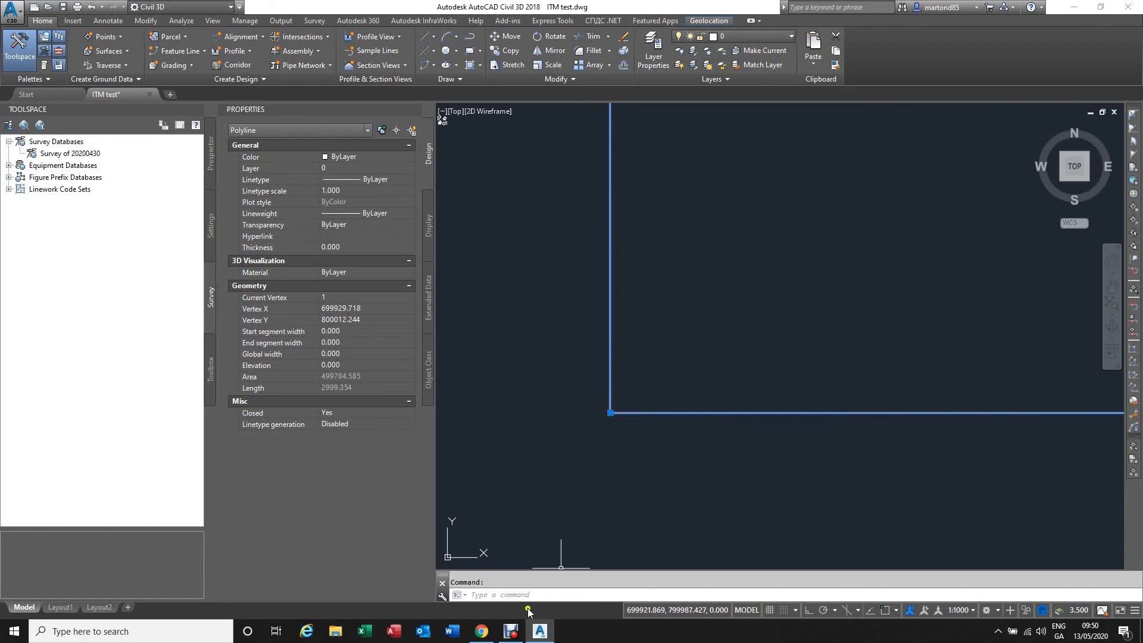
Switch to the OSi Co-ordinate Converter in Chrome and convert ITM easting 699929.718, northing 800012.244 to the other coordinate systems.
left_click(481, 631)
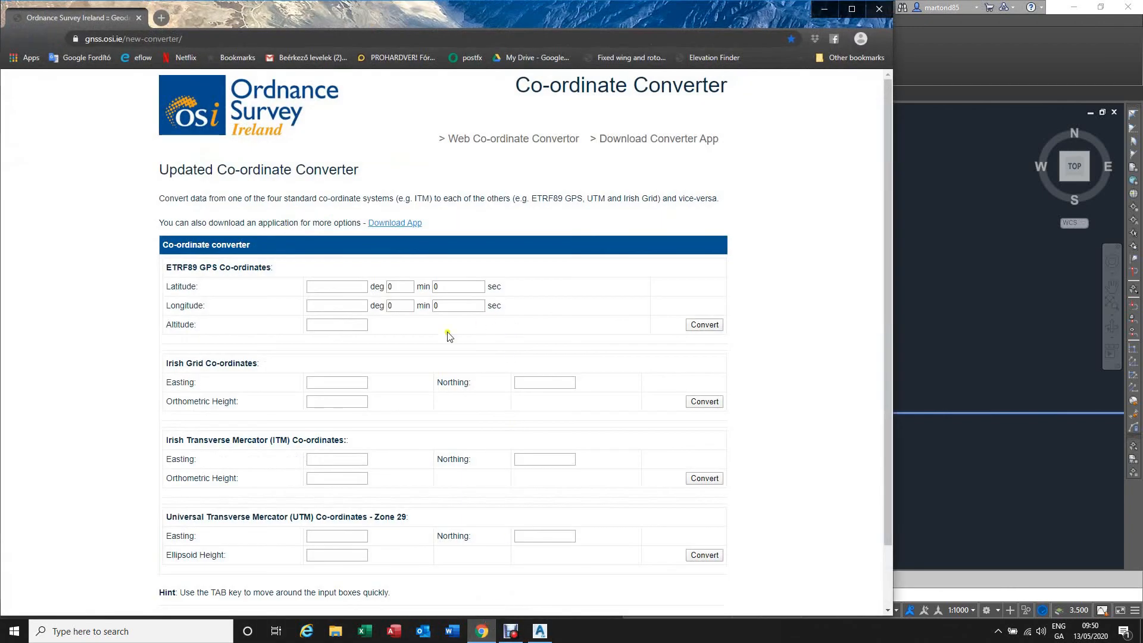
left_click(334, 463)
type("699929.718")
left_click(538, 459)
type("800")
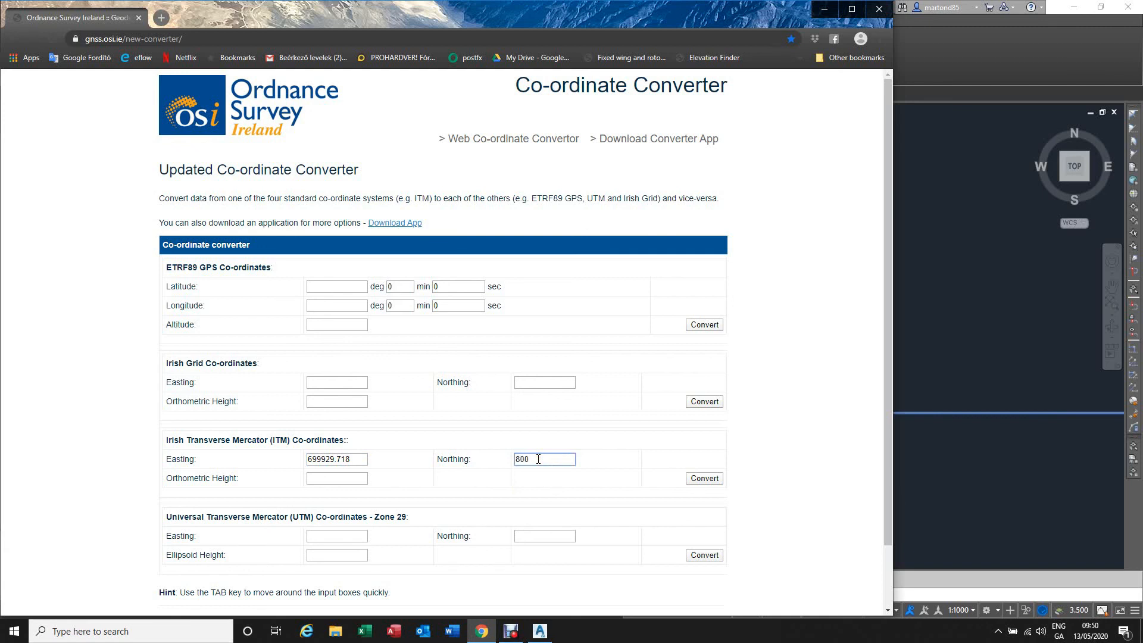
type("012.244")
left_click(708, 478)
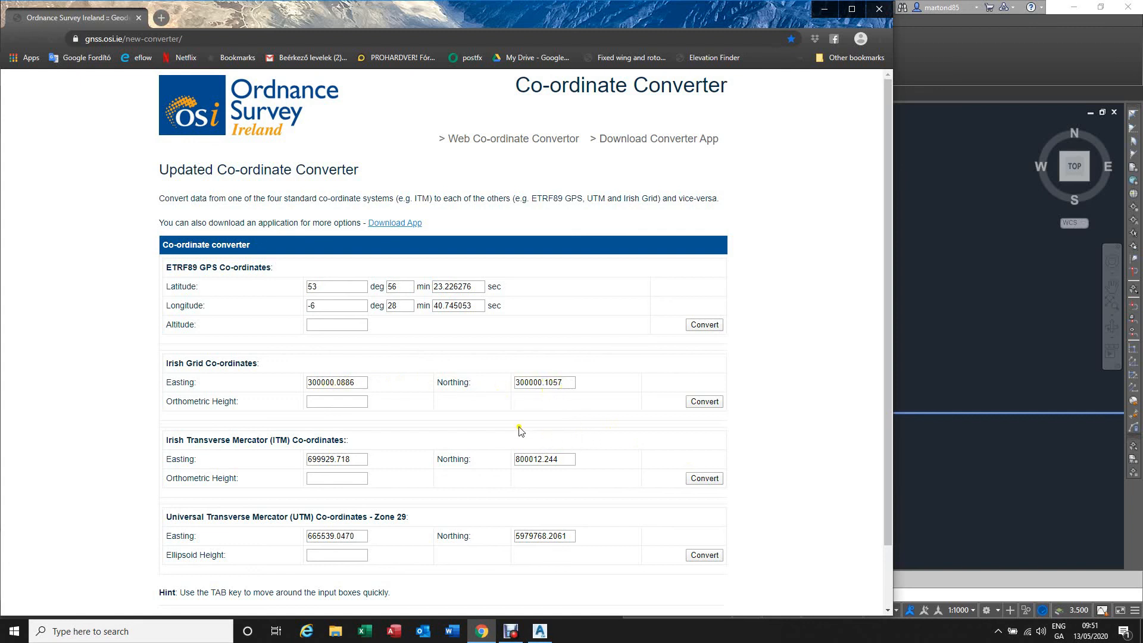
Close the coordinate converter, return to the Civil 3D drawing and deselect the border rectangle.
left_click(880, 12)
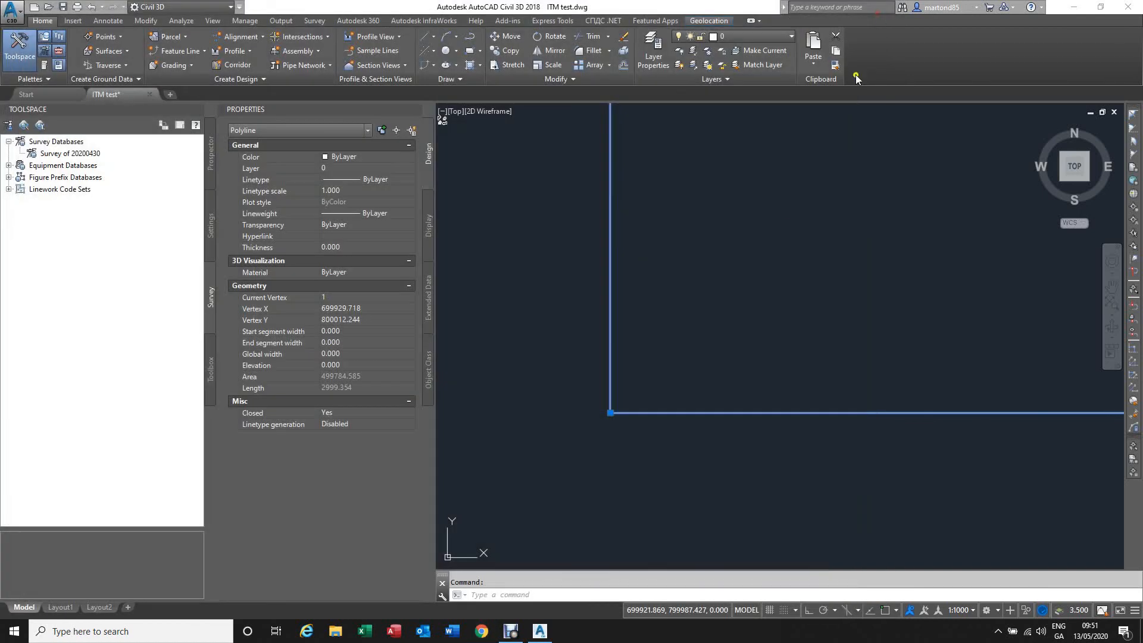
left_click(552, 441)
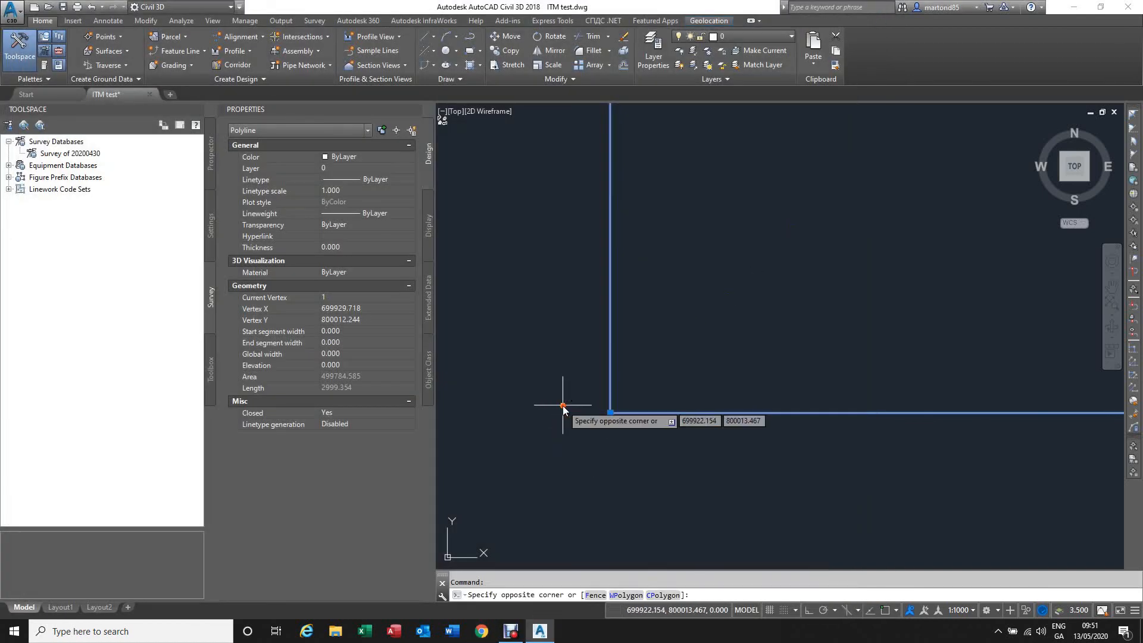
key("Escape")
key("Escape")
scroll(551, 442, "down", 10)
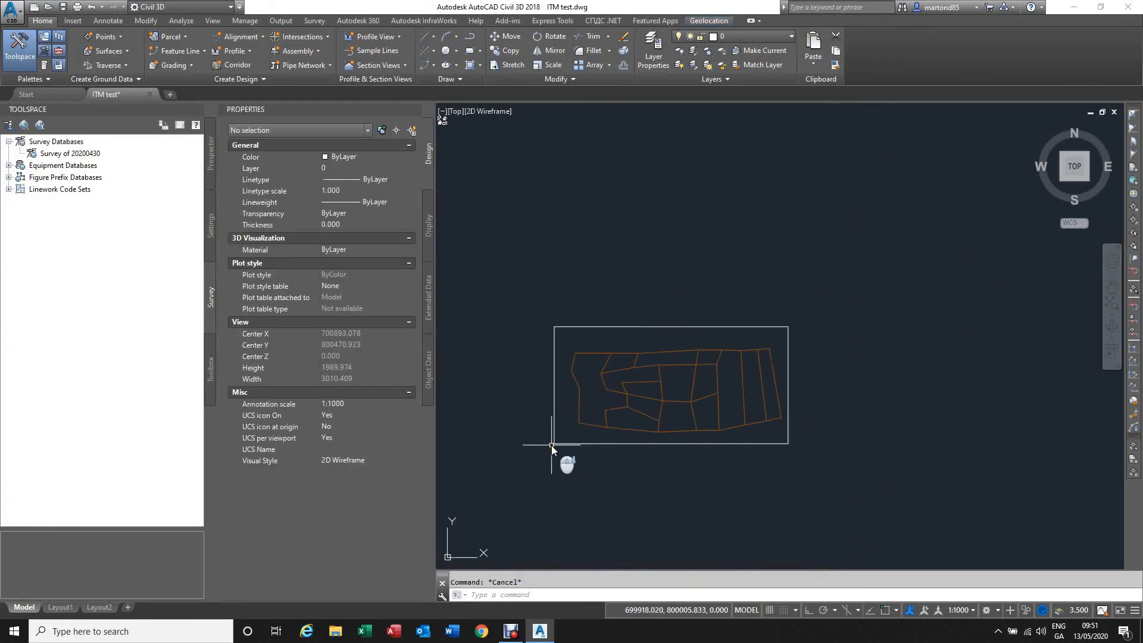
scroll(703, 441, "up", 2)
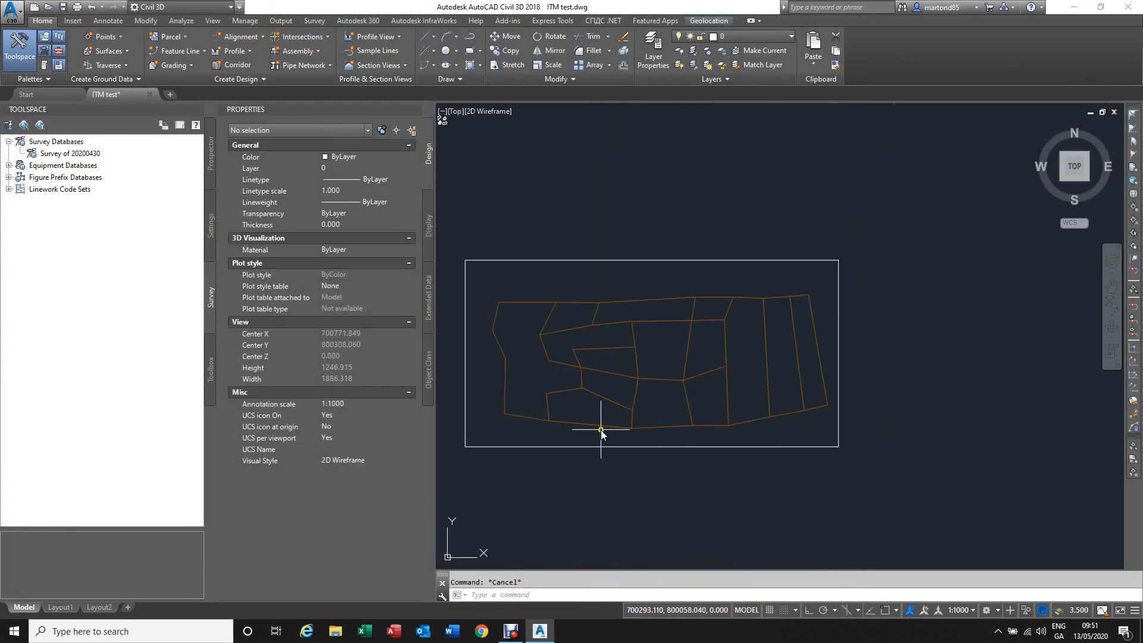
scroll(839, 391, "down", 2)
scroll(725, 418, "up", 2)
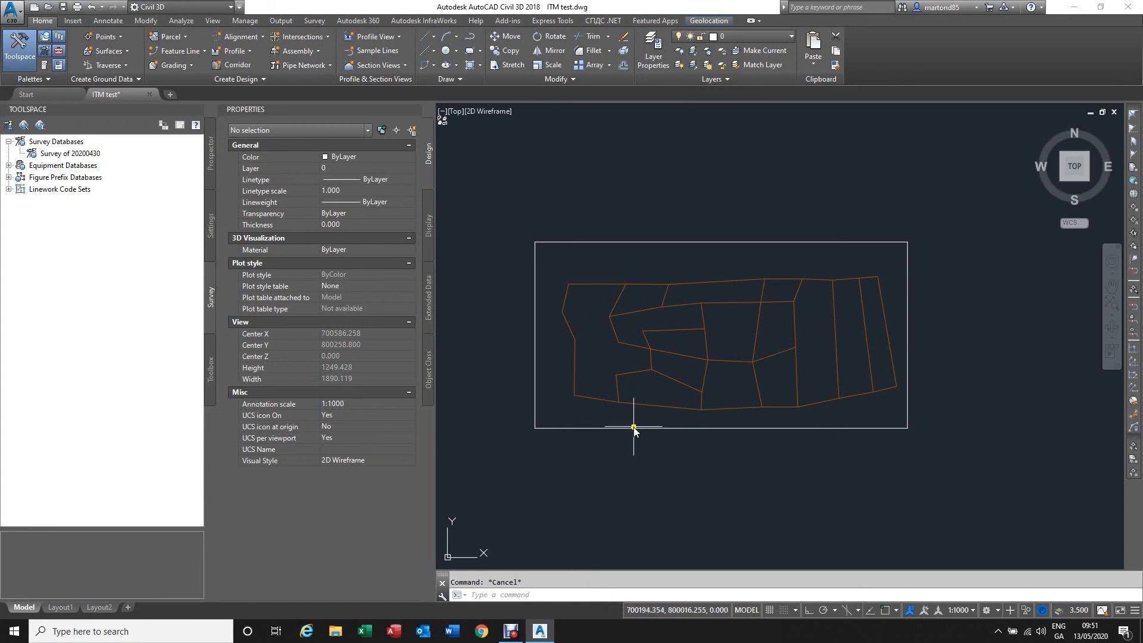
mouse_move(634, 427)
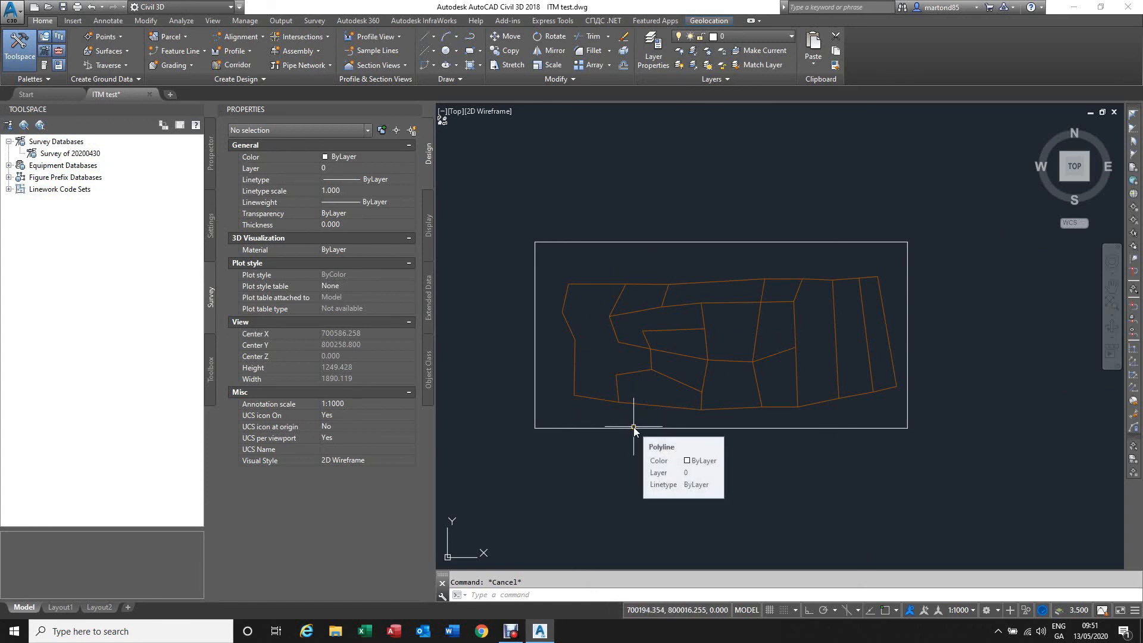